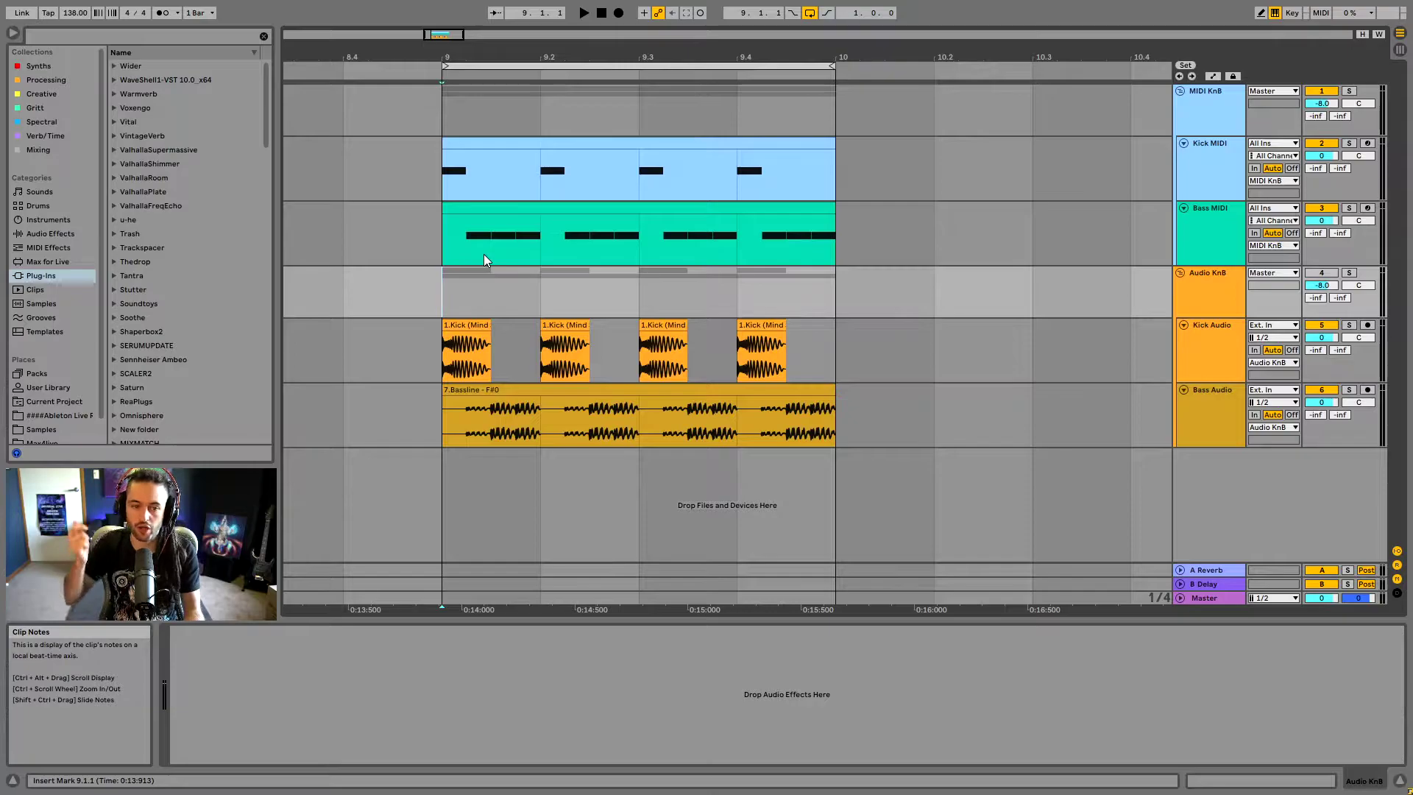
Examine the note patterns and velocities in the Bass MIDI and Kick MIDI clips.
{"action": "left_click", "coordinate": [554, 206]}
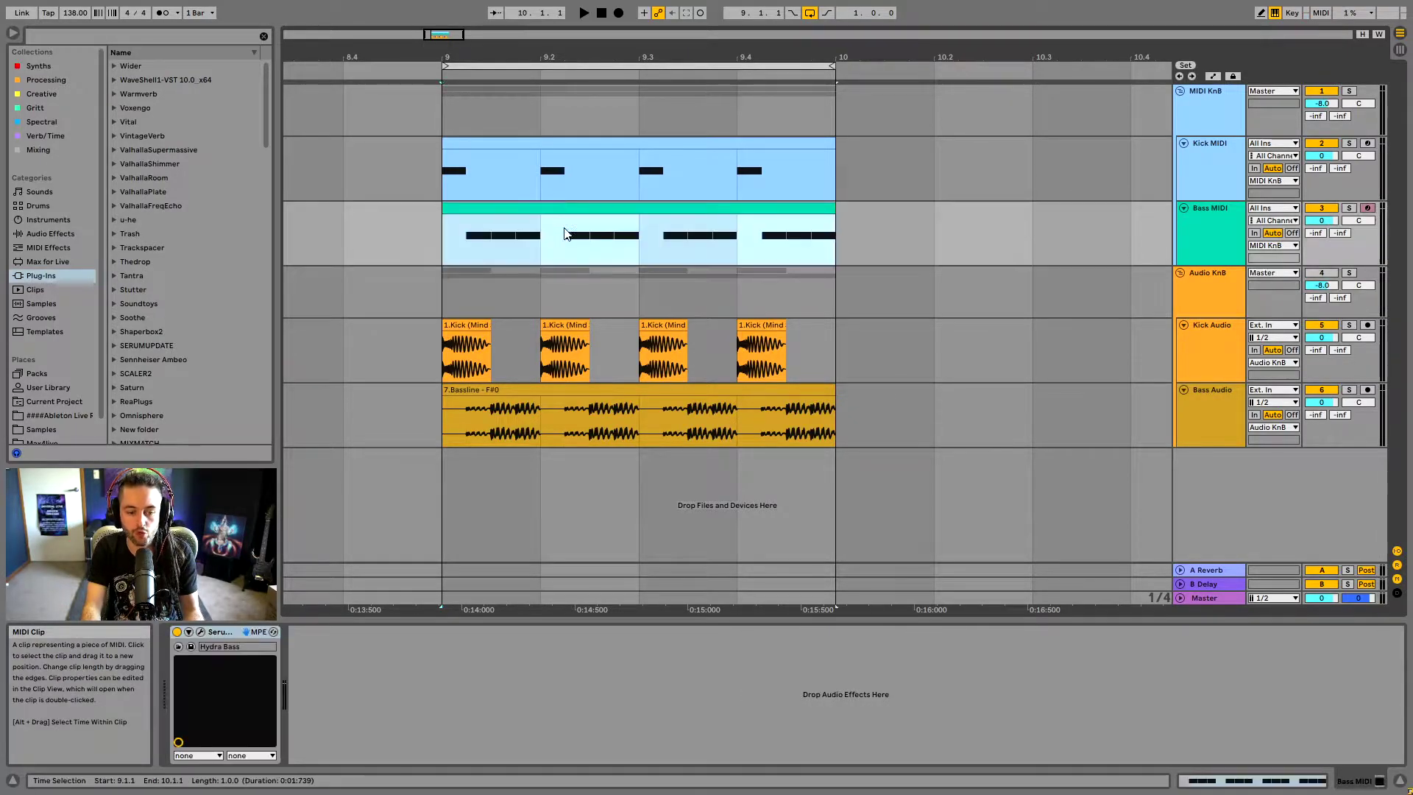
{"action": "left_click", "coordinate": [1267, 786]}
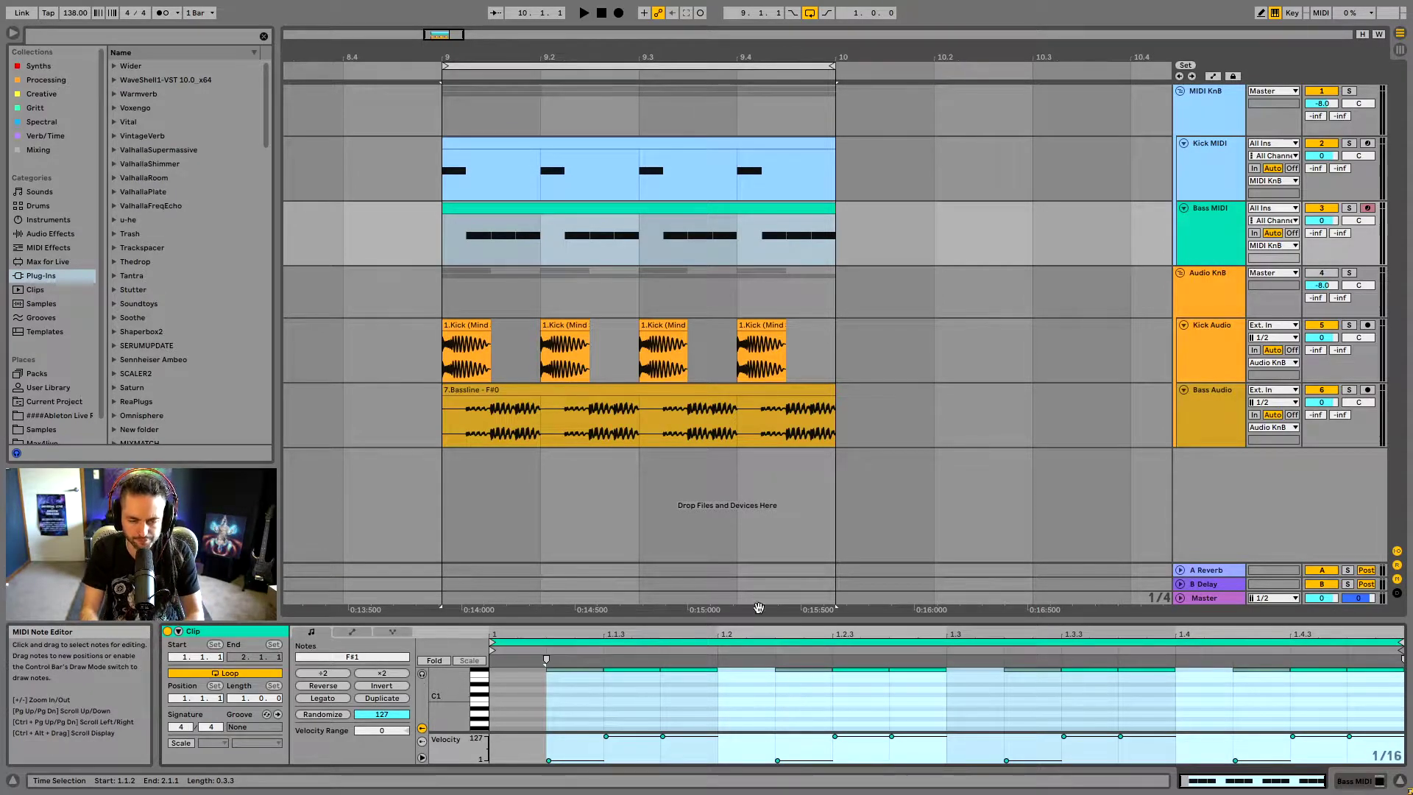
{"action": "left_click", "coordinate": [496, 237]}
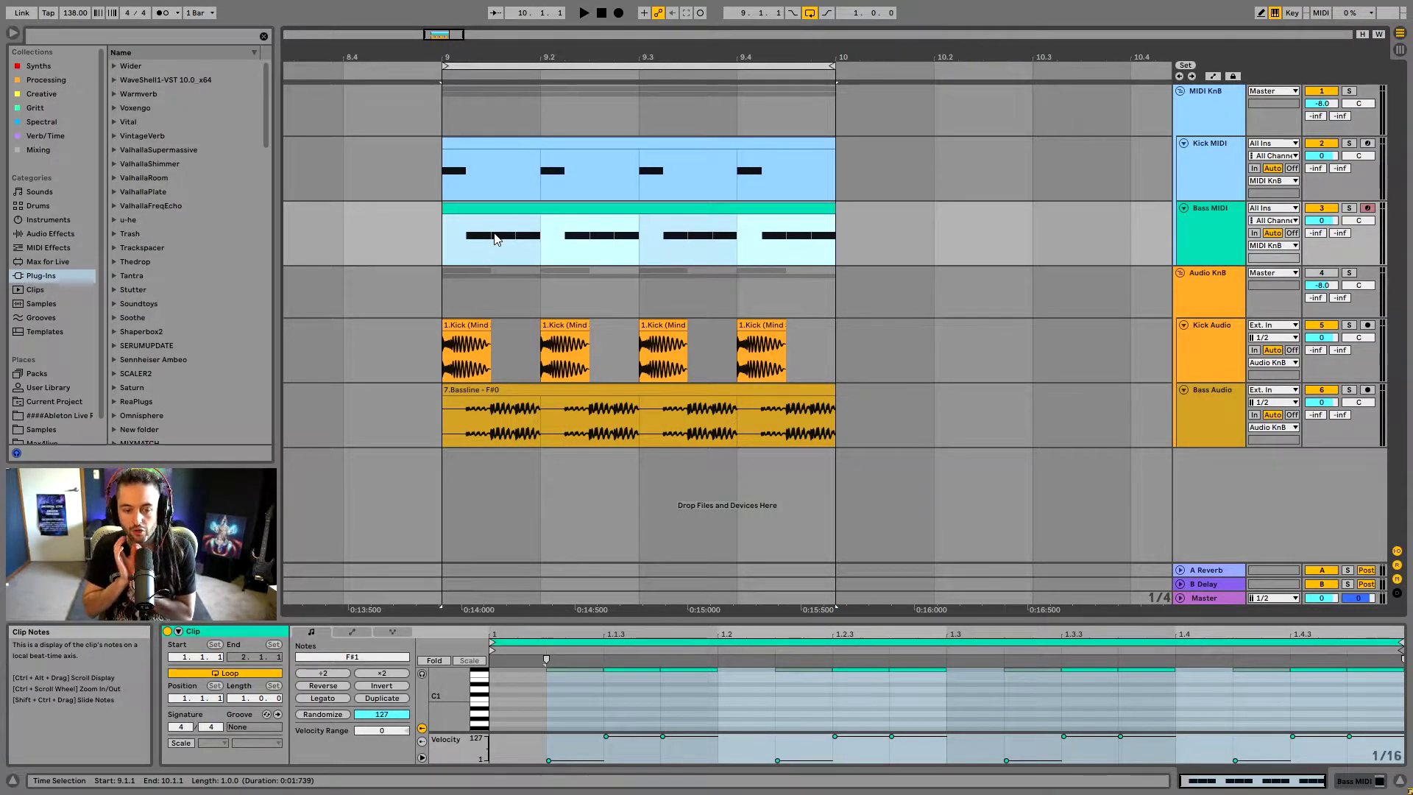
{"action": "left_click", "coordinate": [519, 145]}
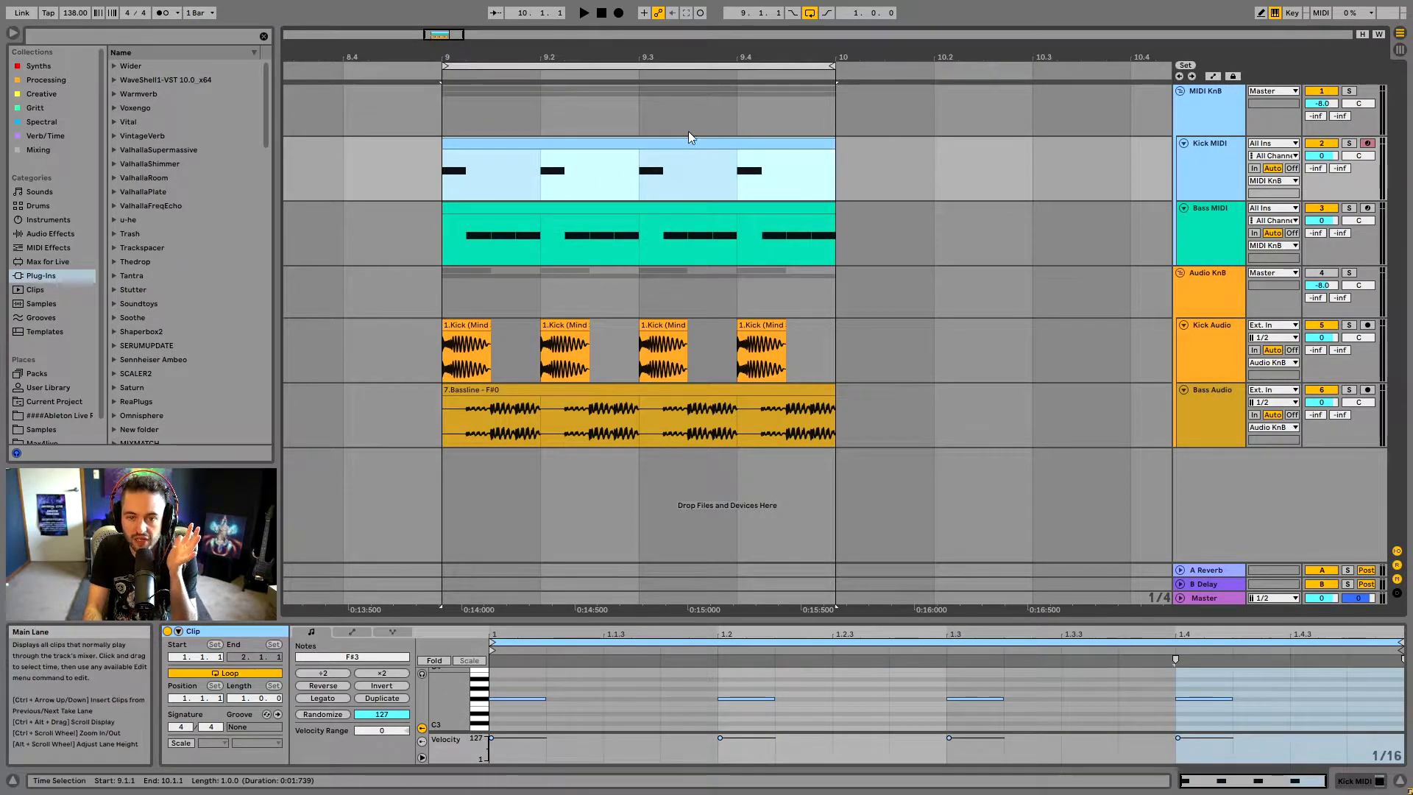
{"action": "left_click", "coordinate": [1214, 150]}
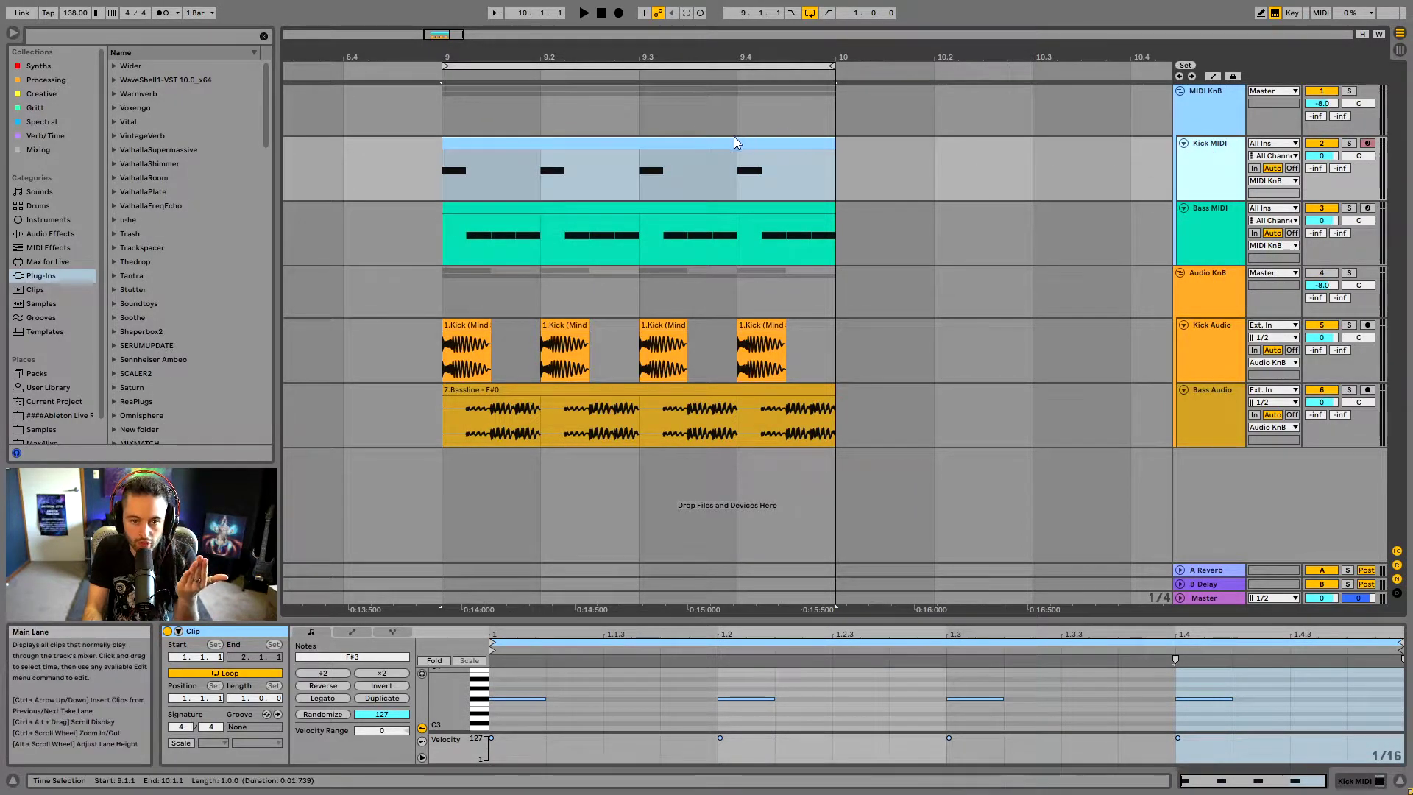
{"action": "left_click", "coordinate": [605, 208]}
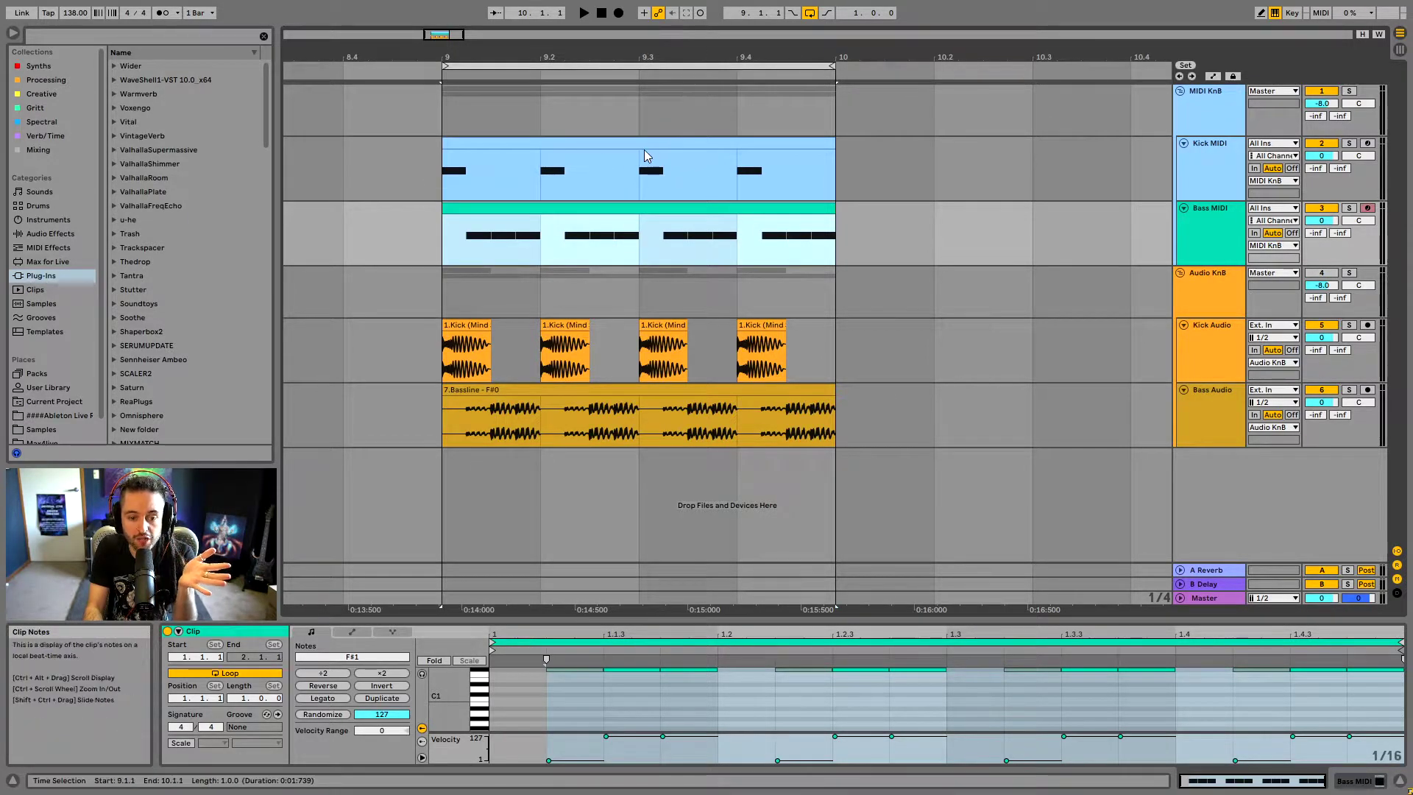
{"action": "scroll", "coordinate": [931, 705], "scroll_direction": "up", "scroll_amount": 2}
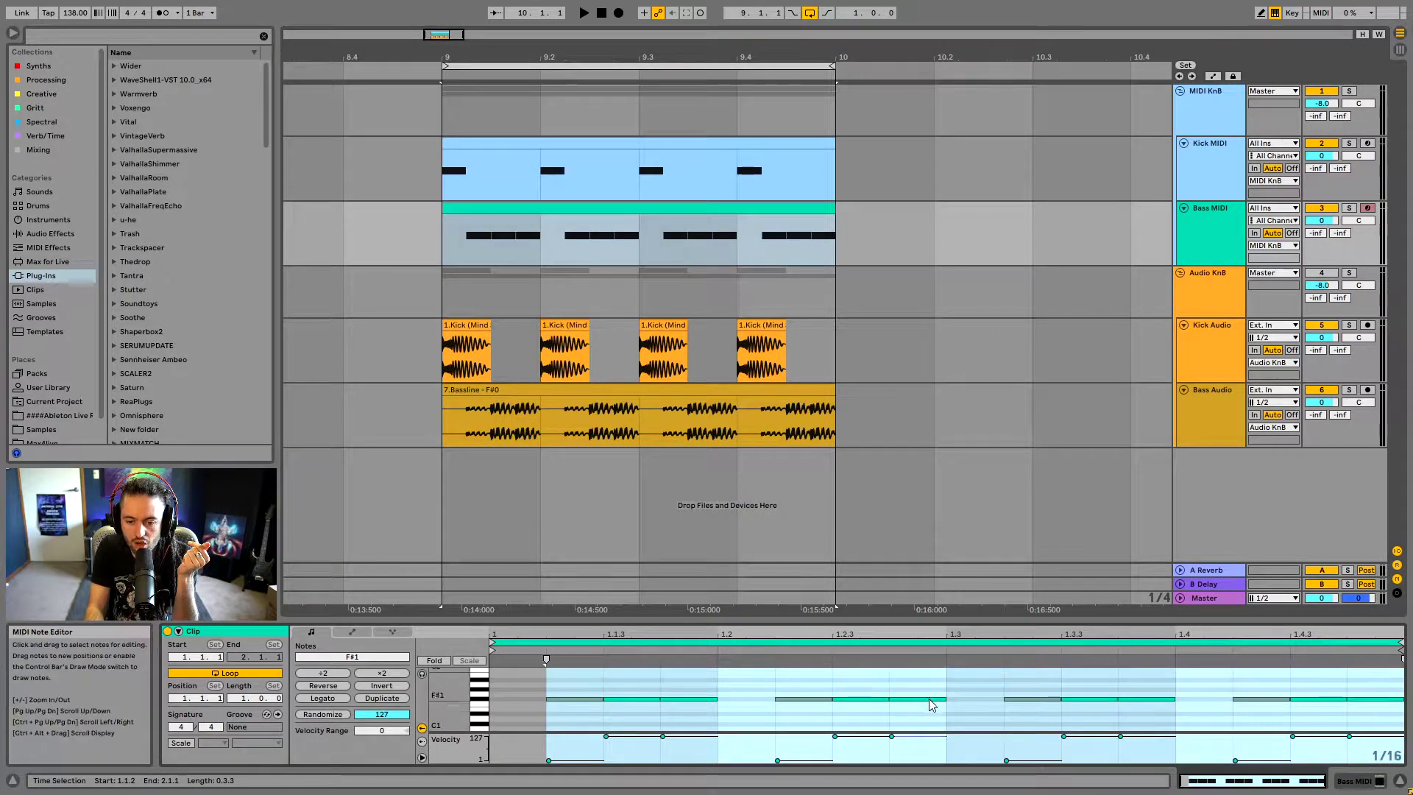
{"action": "left_click", "coordinate": [629, 210]}
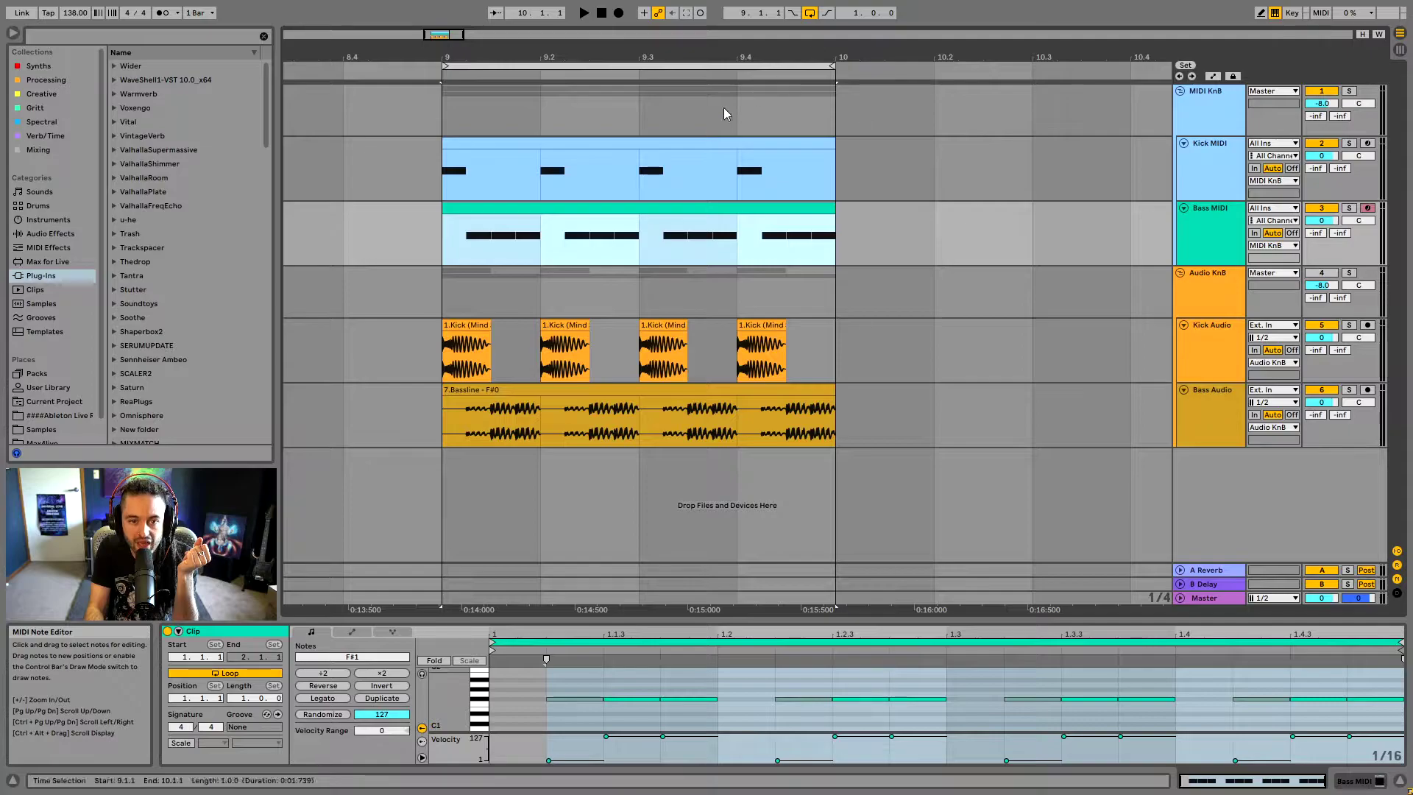
{"action": "left_click", "coordinate": [651, 143]}
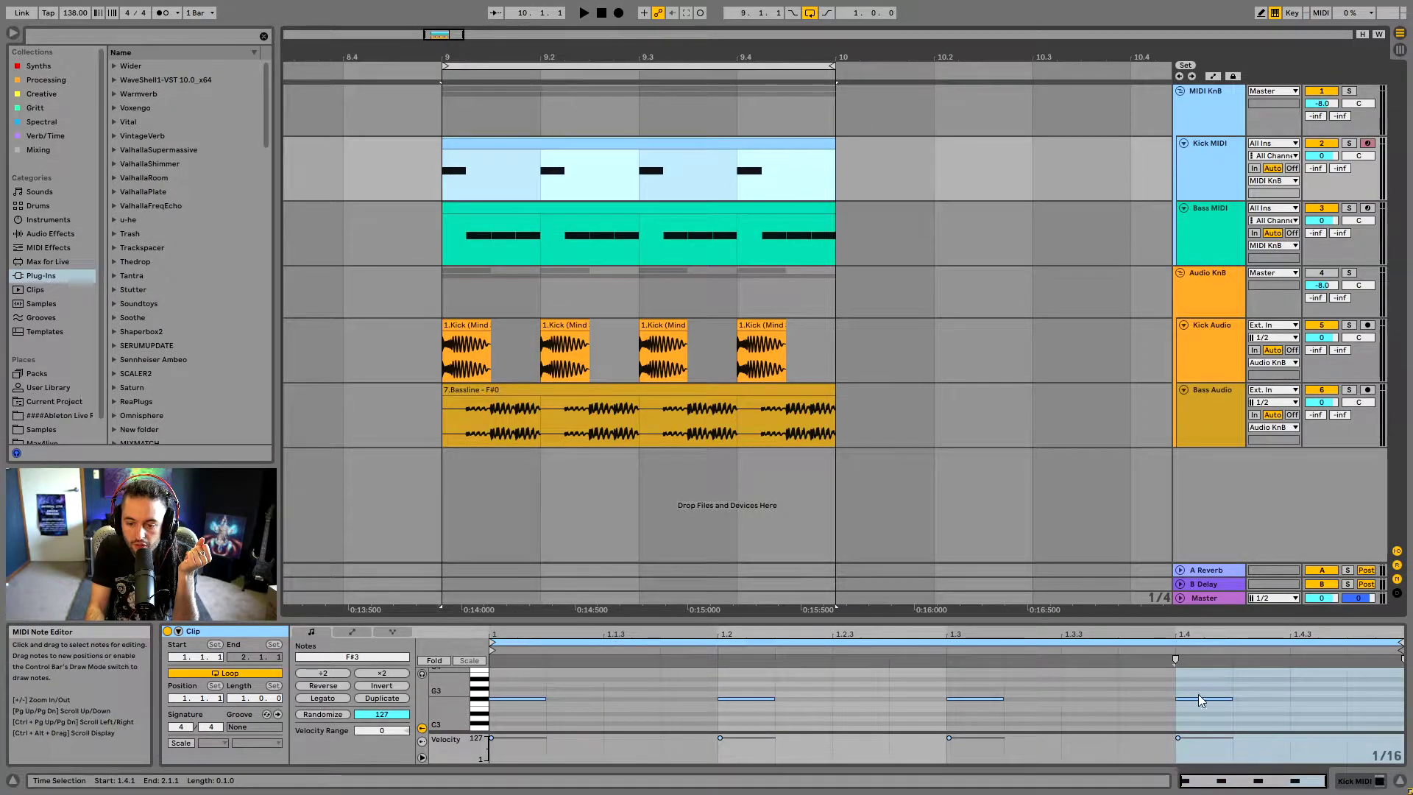
Deactivate Kick 2 on the Kick MIDI track and Serum on the Bass MIDI track.
{"action": "left_click", "coordinate": [1354, 783]}
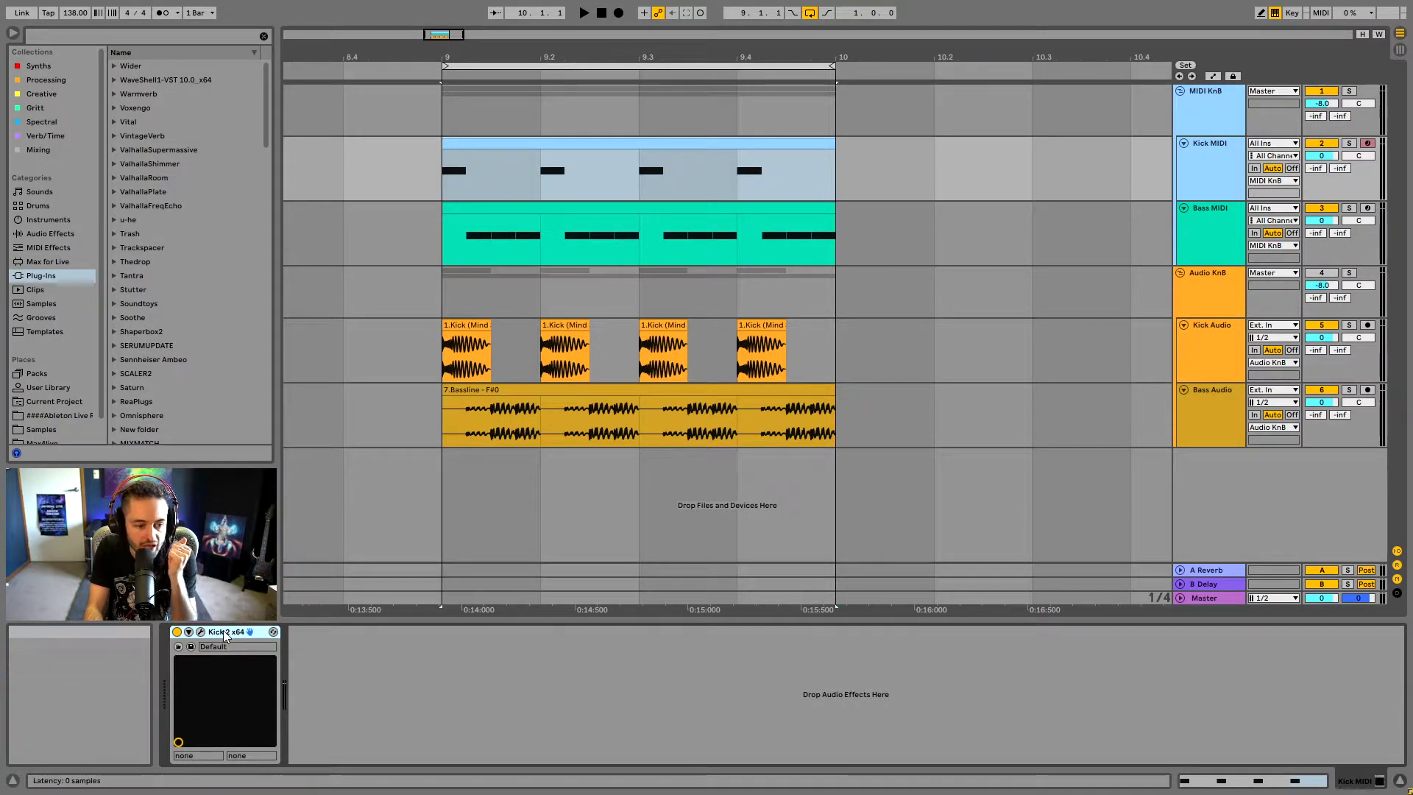
{"action": "left_click", "coordinate": [177, 632]}
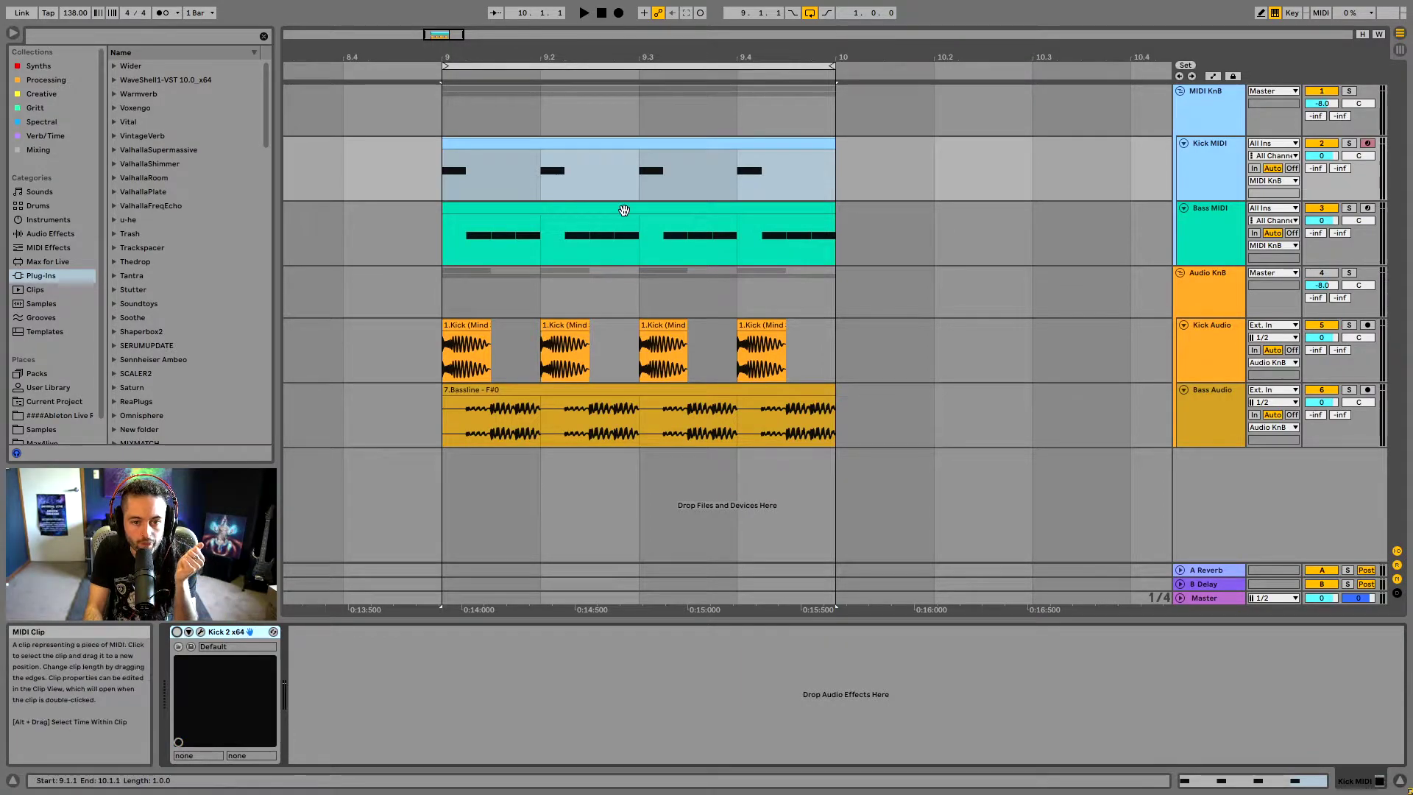
{"action": "left_click", "coordinate": [1221, 216]}
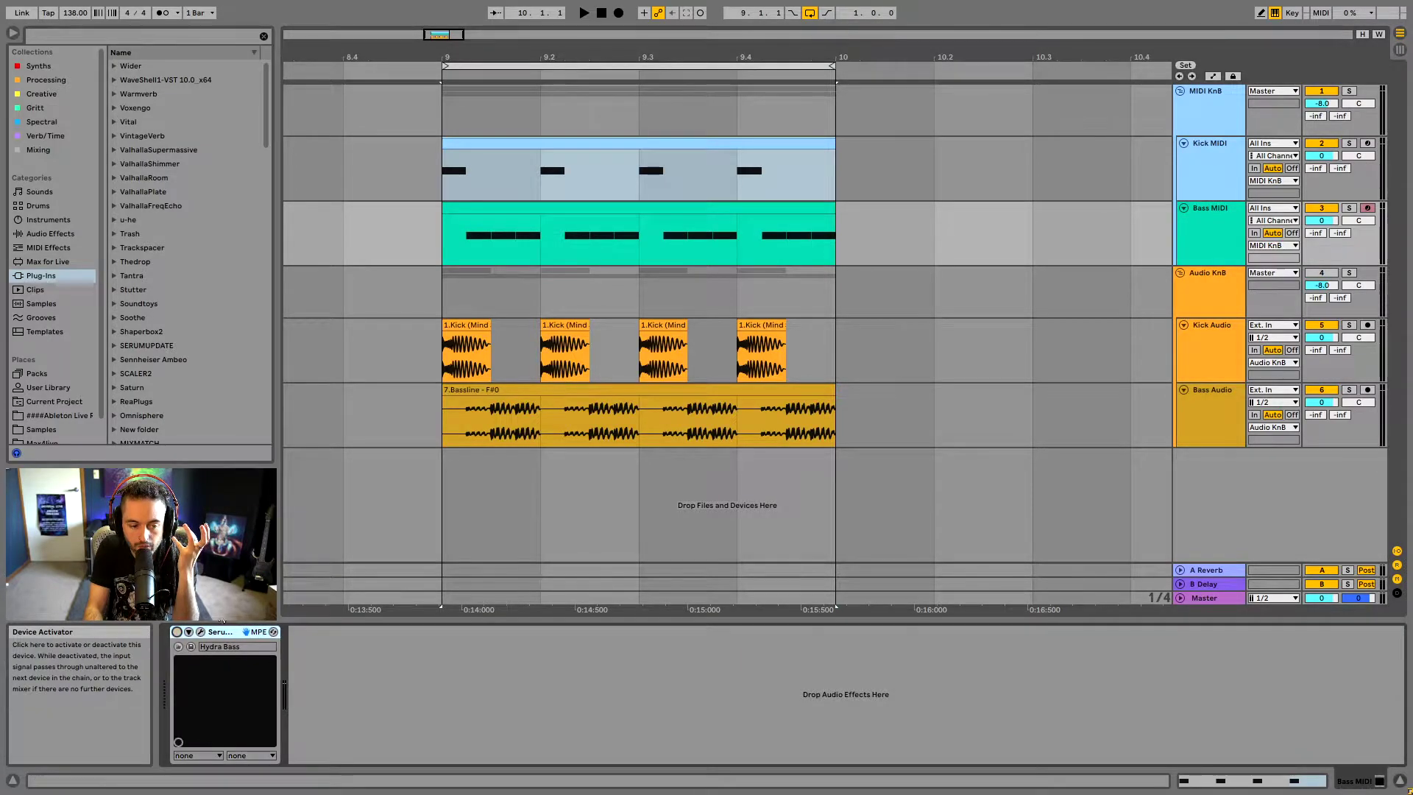
Play the loop from 9.1.1 to hear only the audio kick and bass, and stop playback.
{"action": "left_click", "coordinate": [1219, 105]}
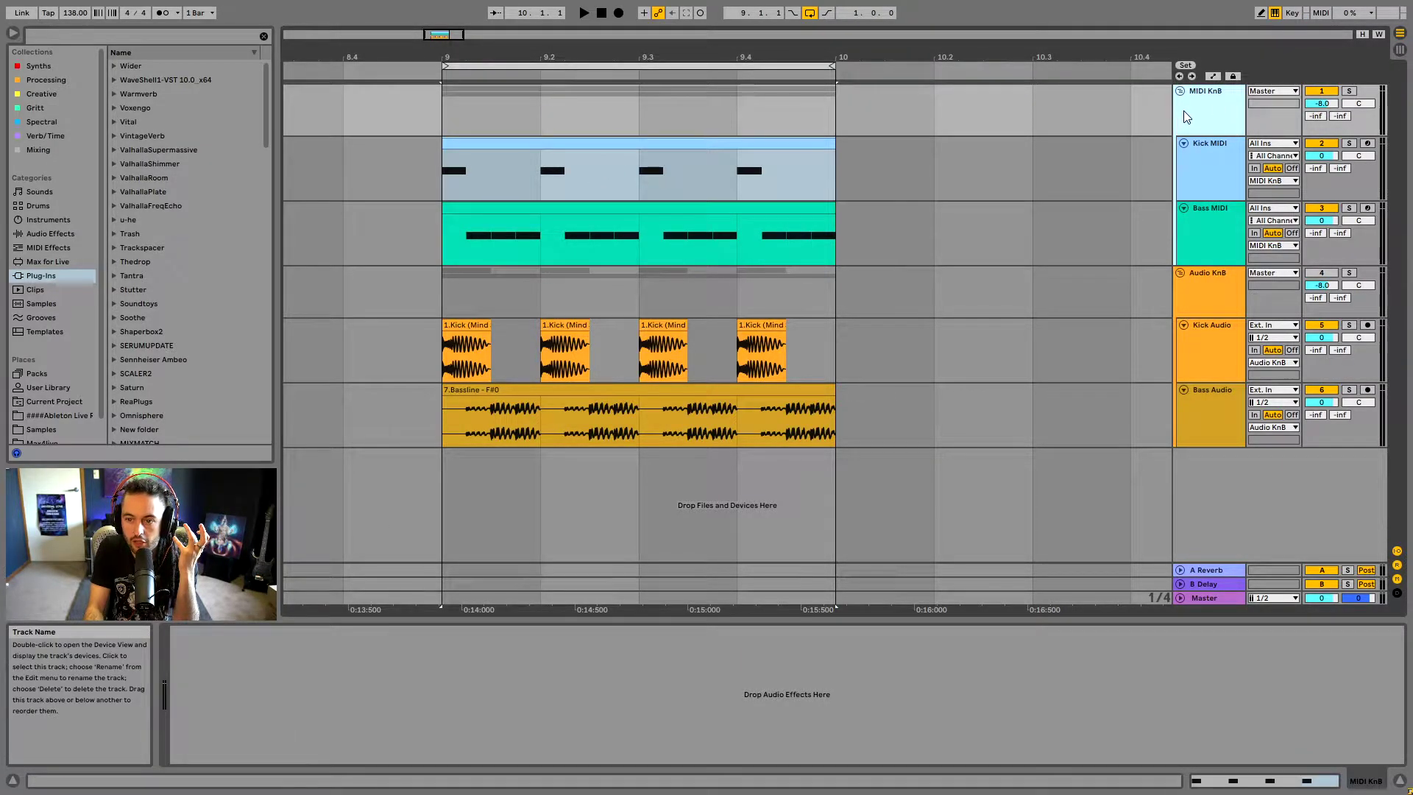
{"action": "left_click", "coordinate": [440, 107]}
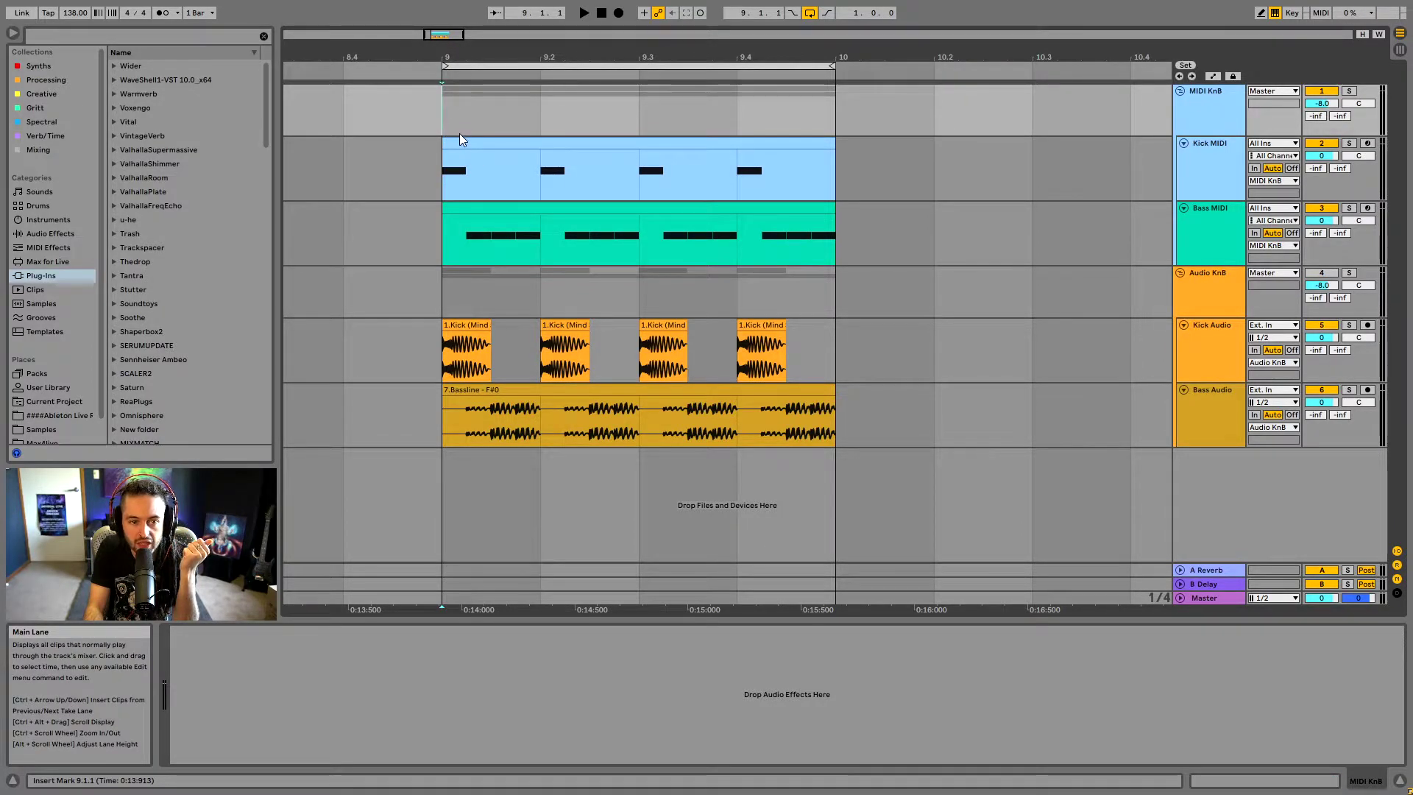
{"action": "key", "text": "space"}
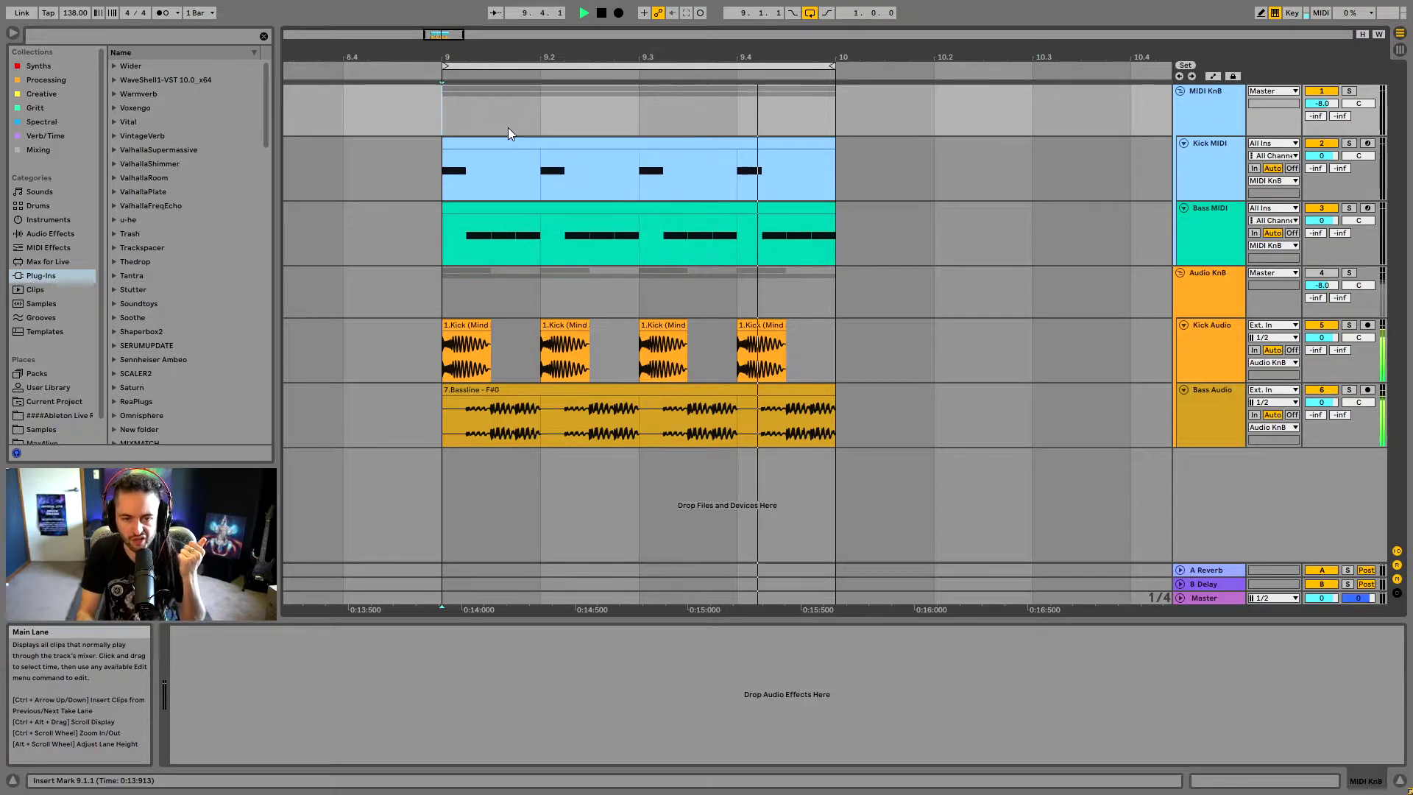
{"action": "key", "text": "space"}
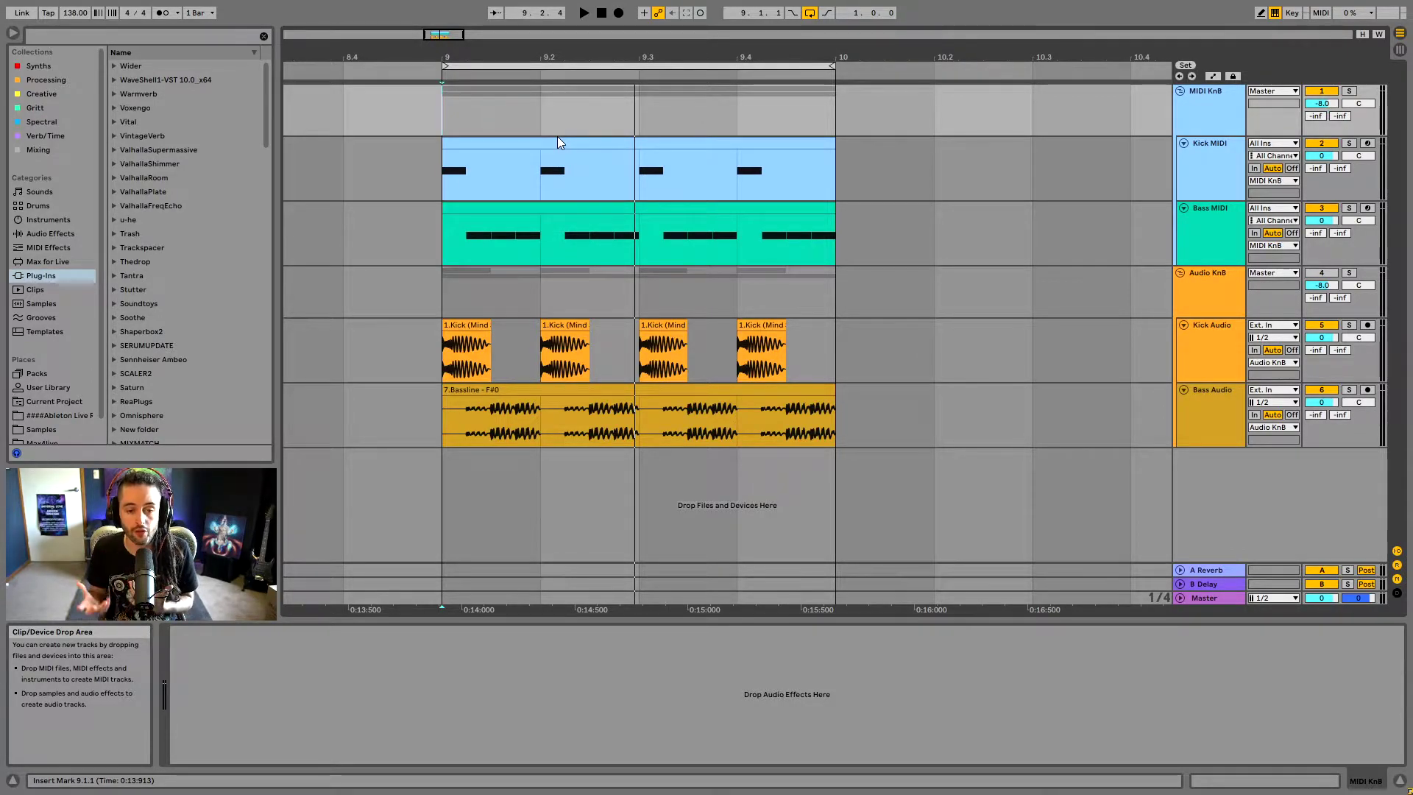
Reactivate Kick 2 on the Kick MIDI track and audition the loop with the MIDI kick against the audio kick and bass.
{"action": "left_click", "coordinate": [1199, 181]}
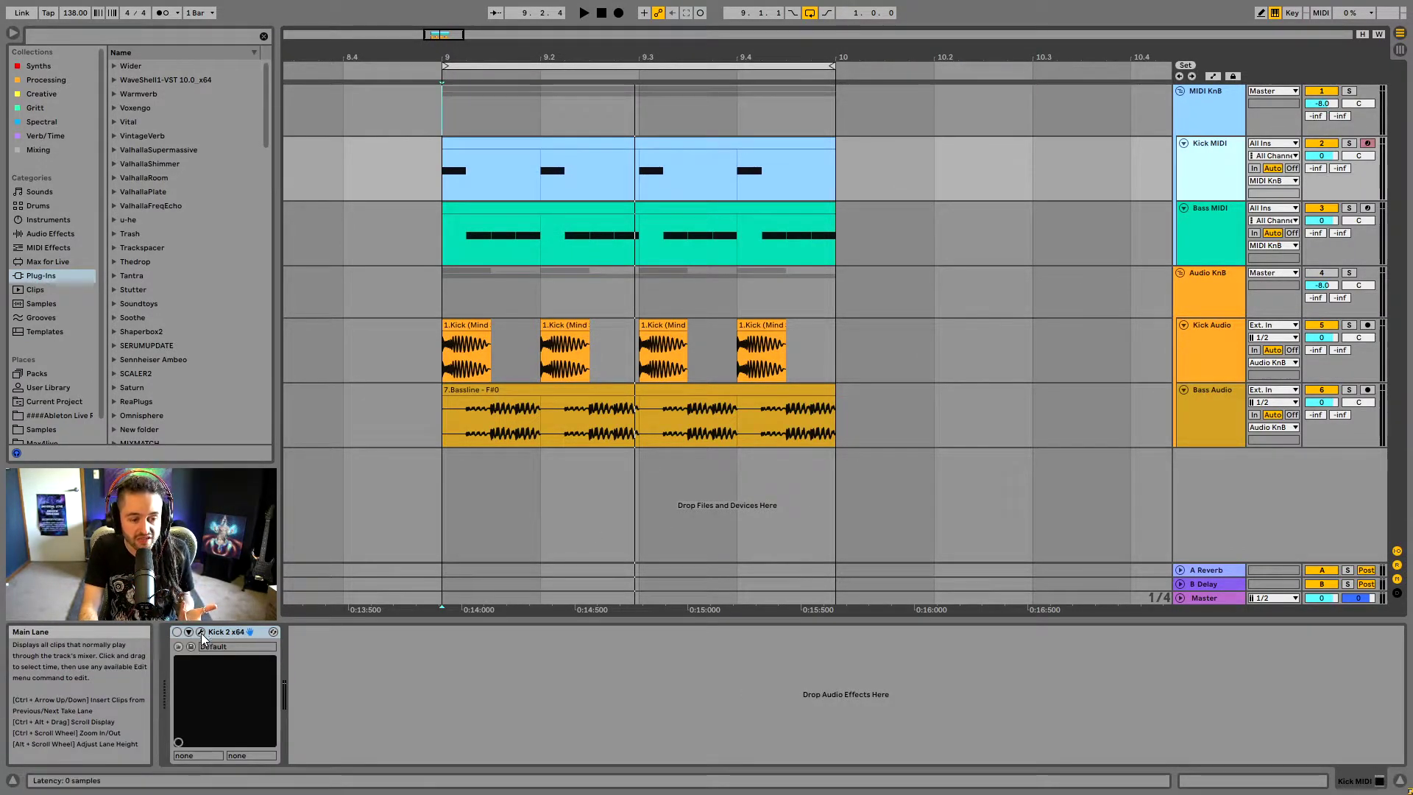
{"action": "left_click", "coordinate": [439, 174]}
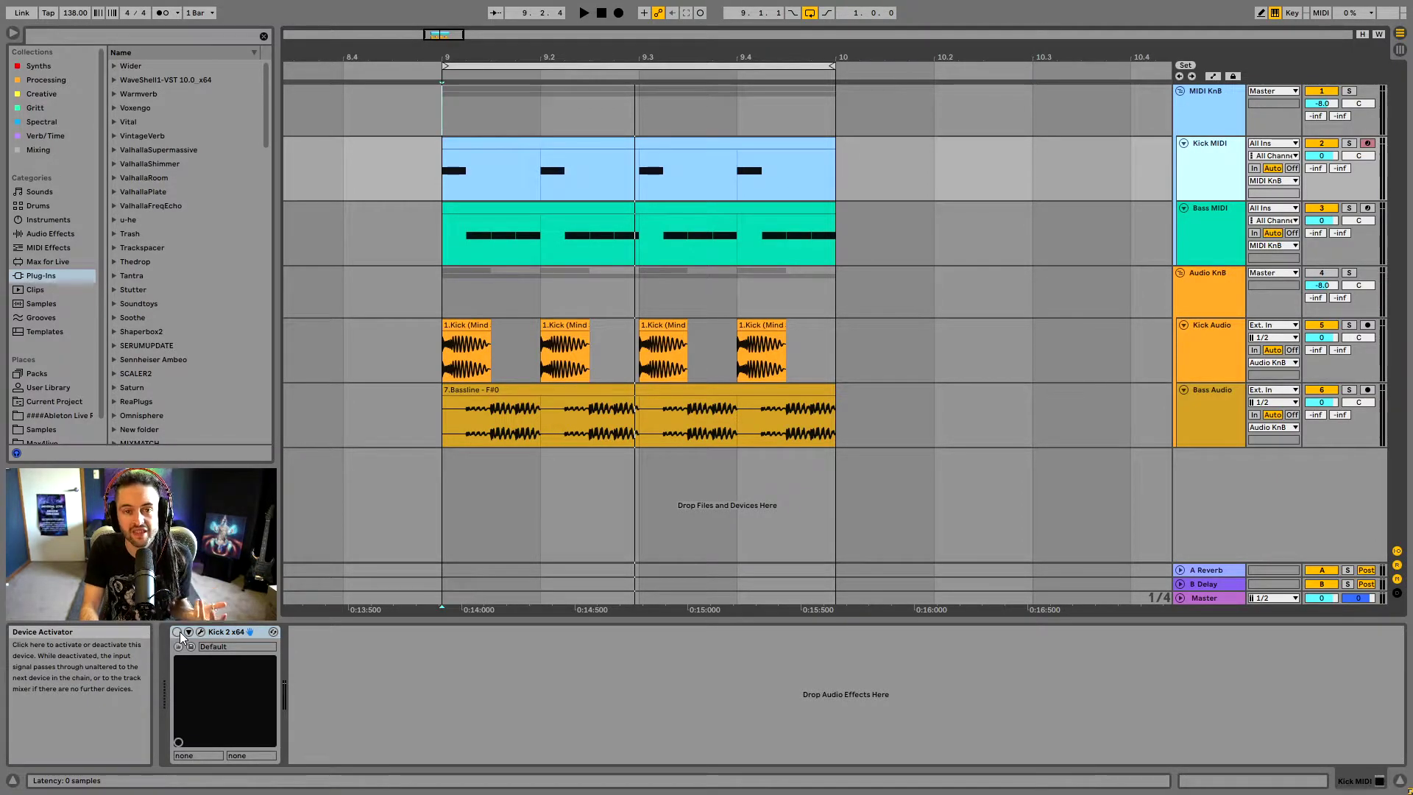
{"action": "left_click", "coordinate": [212, 633]}
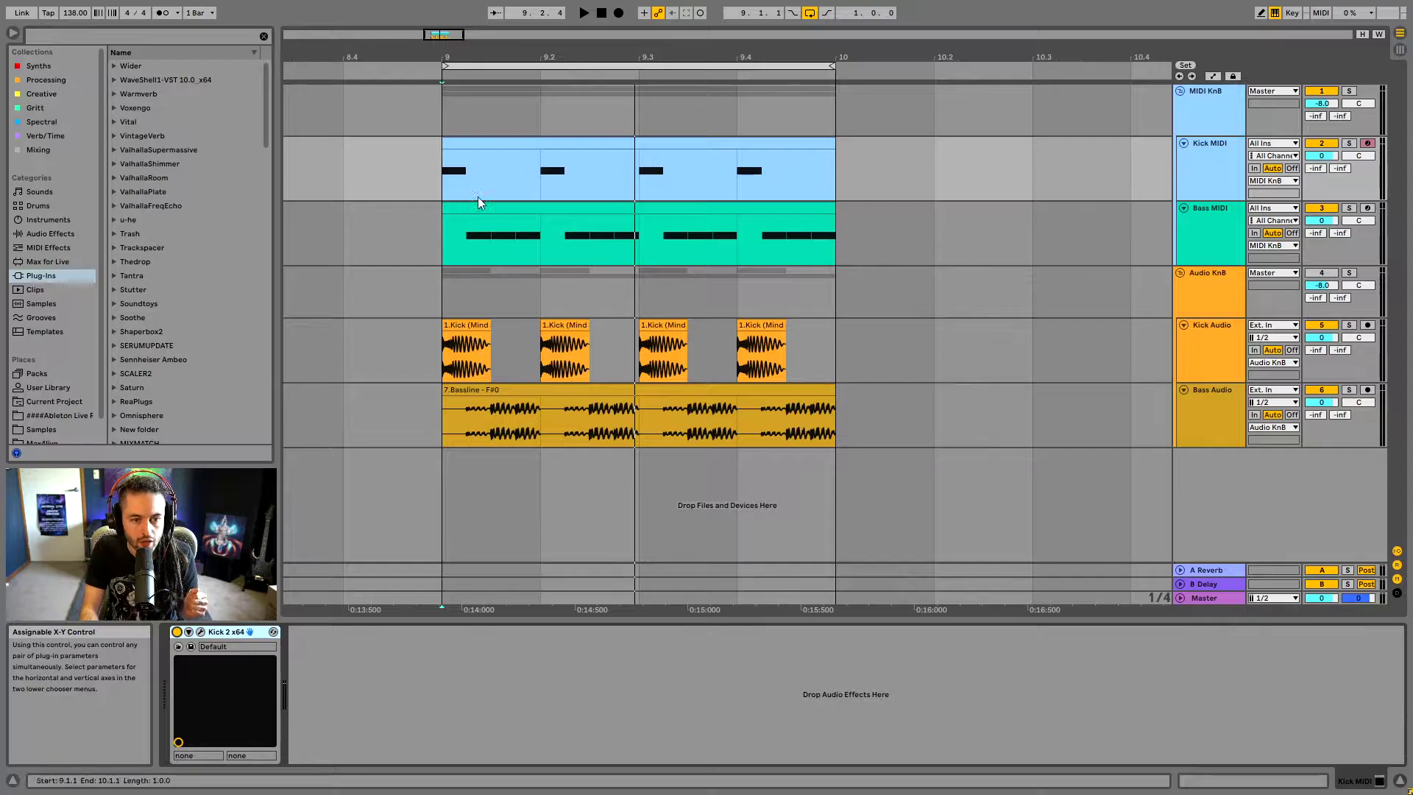
{"action": "key", "text": "space"}
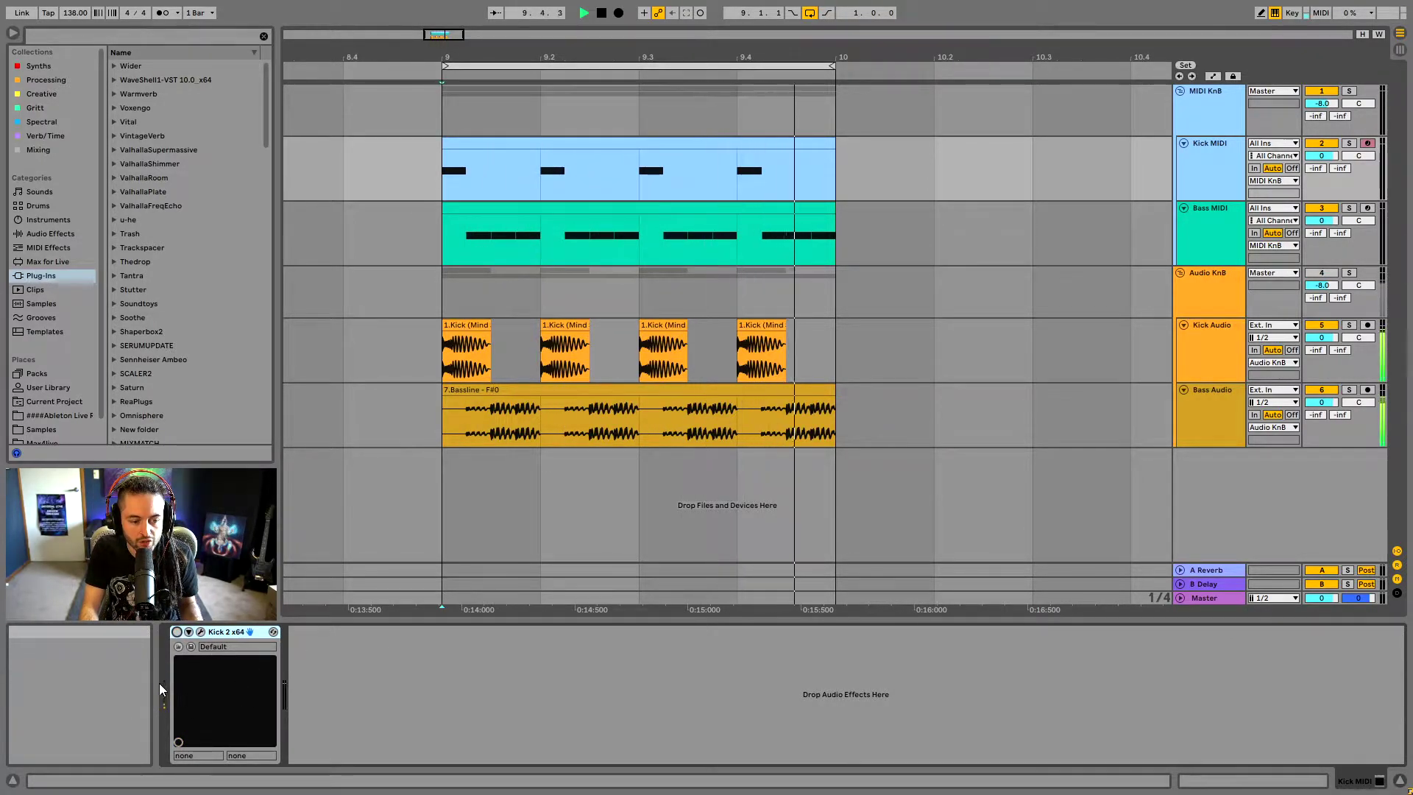
{"action": "key", "text": "space"}
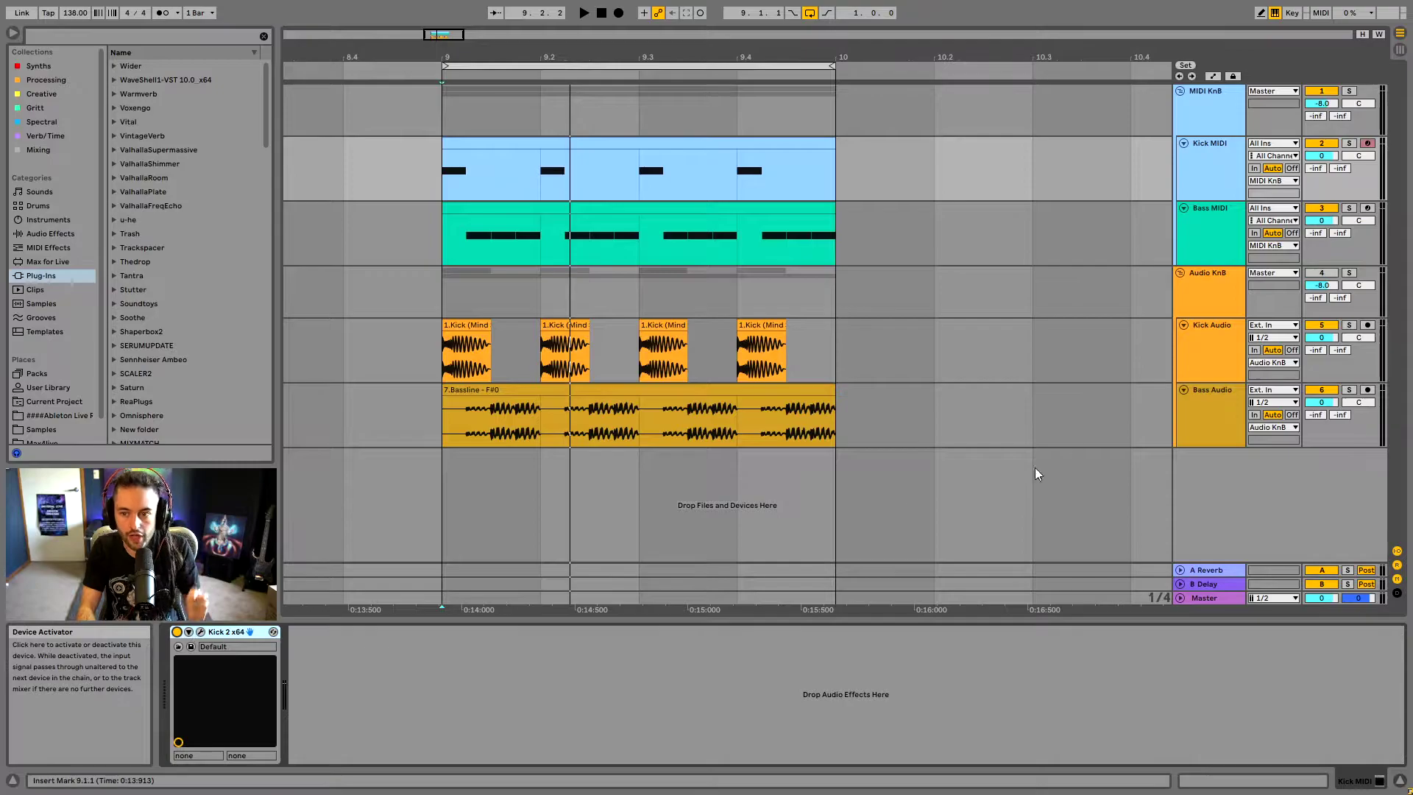
{"action": "key", "text": "space"}
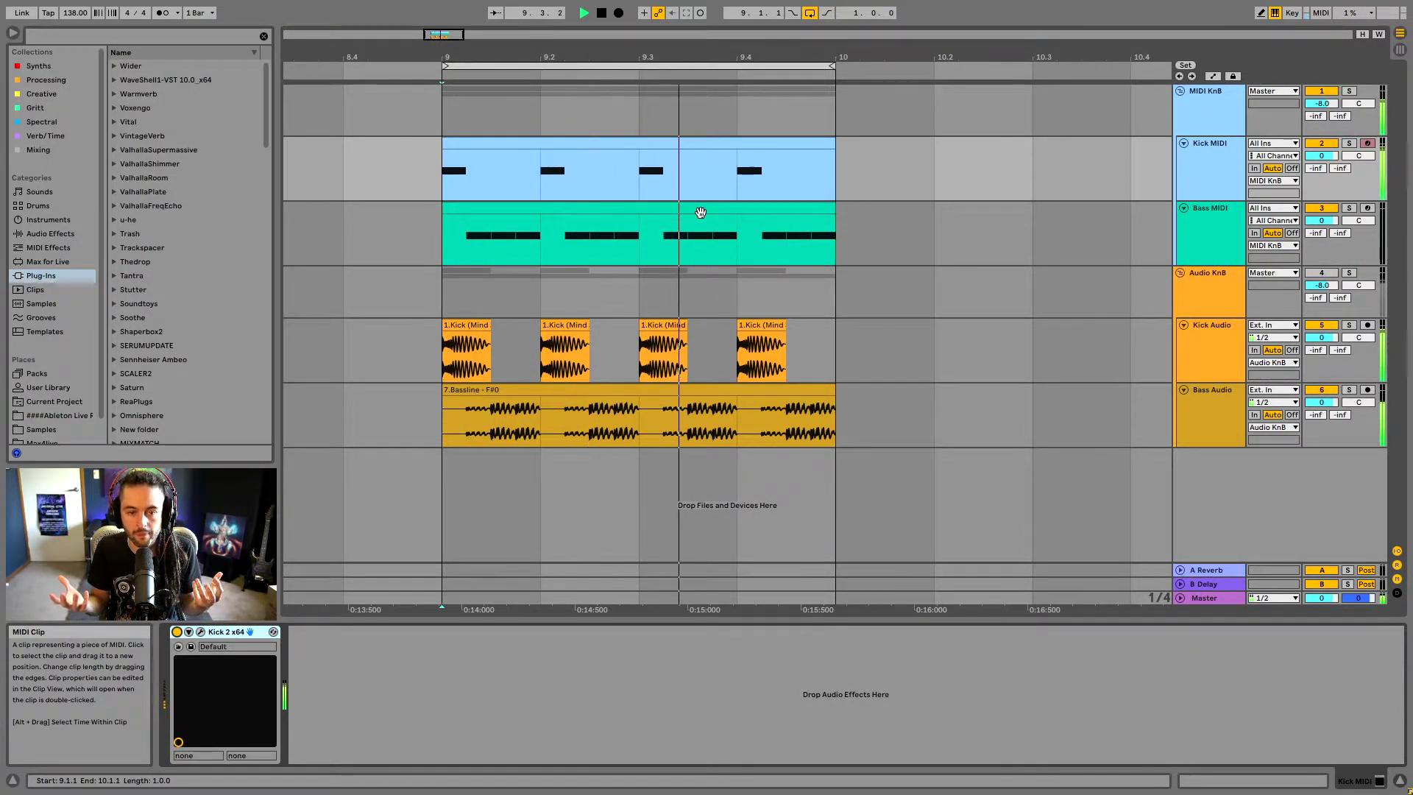
{"action": "key", "text": "space"}
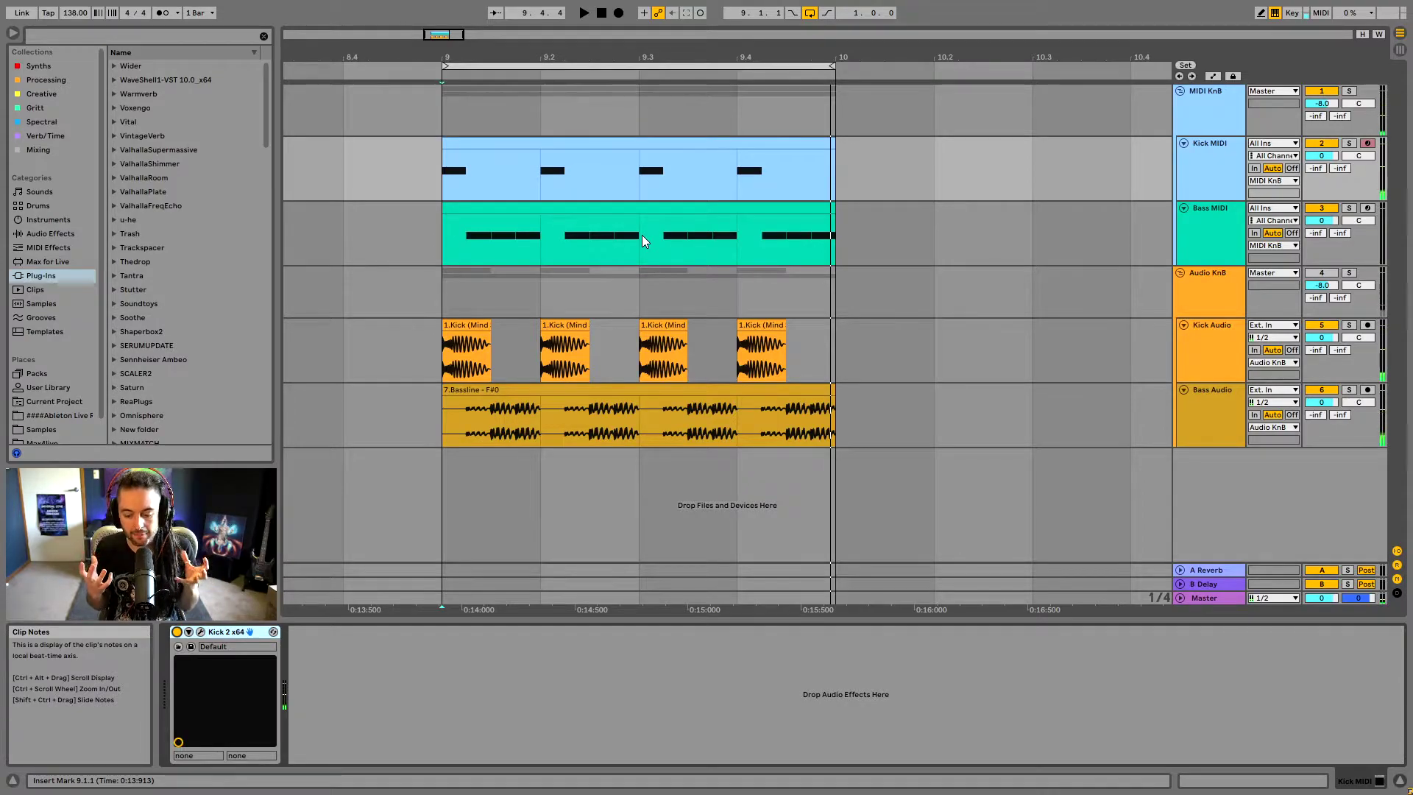
Open the Kick MIDI clip's notes, select the first F#3 note and use a fixed 1/16 grid.
{"action": "left_click", "coordinate": [669, 157]}
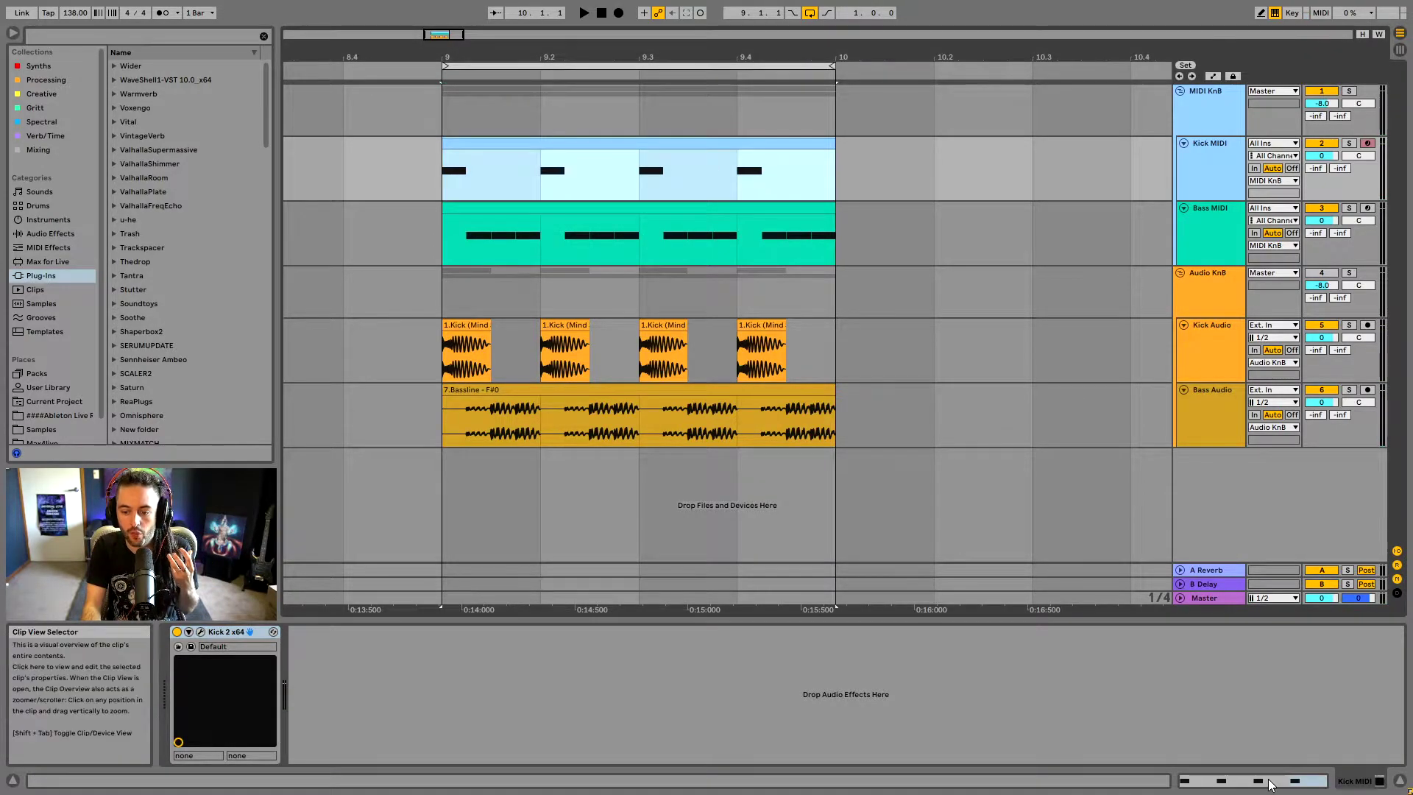
{"action": "left_click", "coordinate": [1269, 785]}
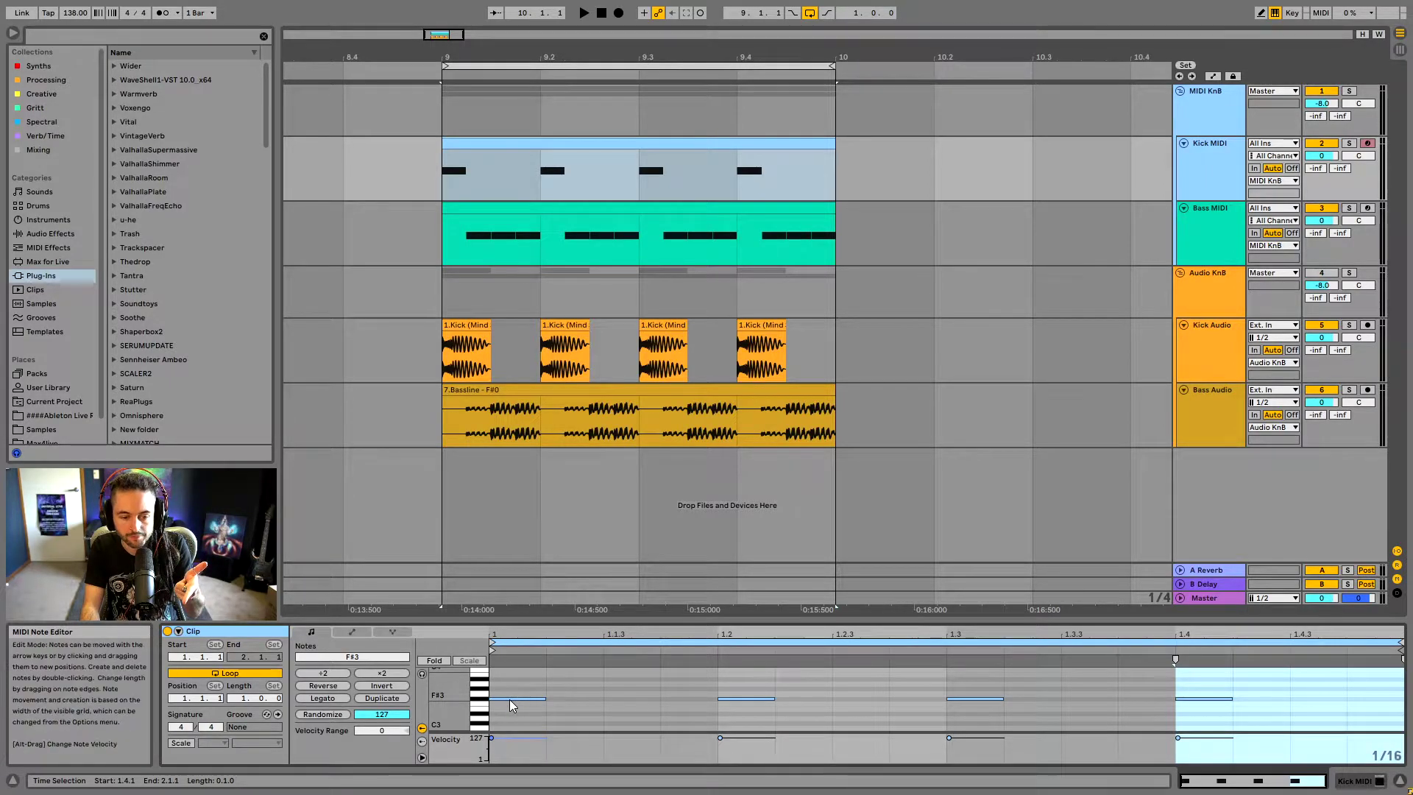
{"action": "left_click", "coordinate": [509, 699]}
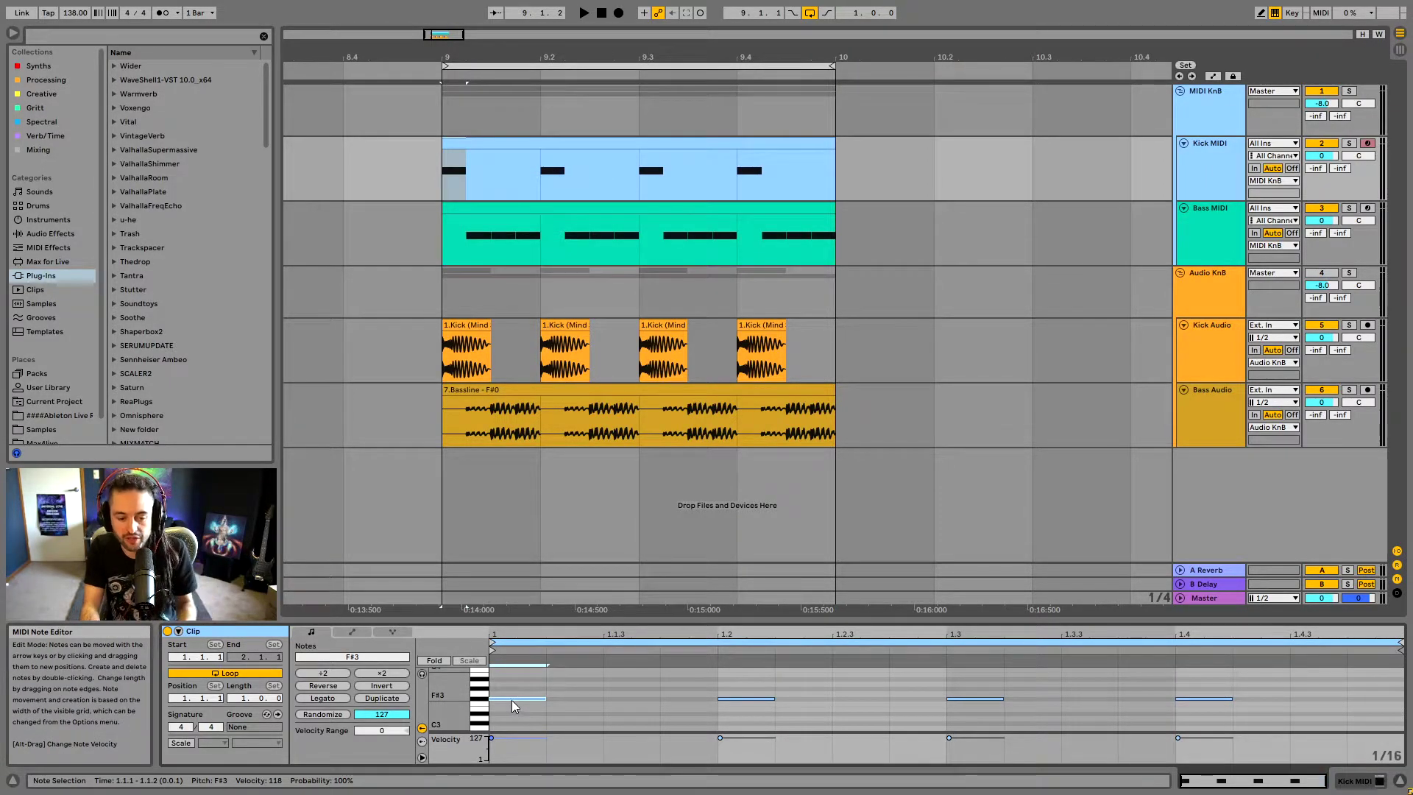
{"action": "right_click", "coordinate": [588, 698]}
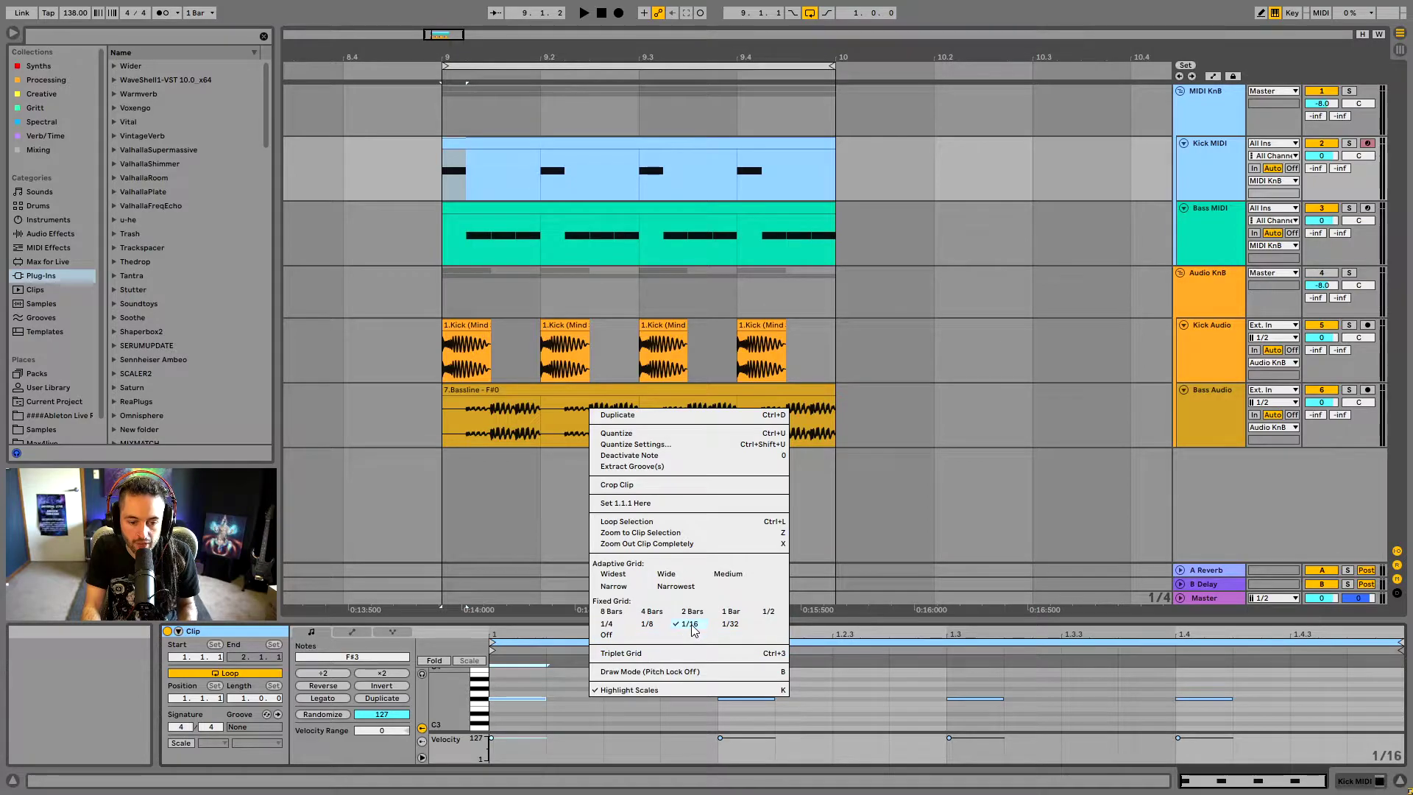
{"action": "left_click", "coordinate": [689, 624]}
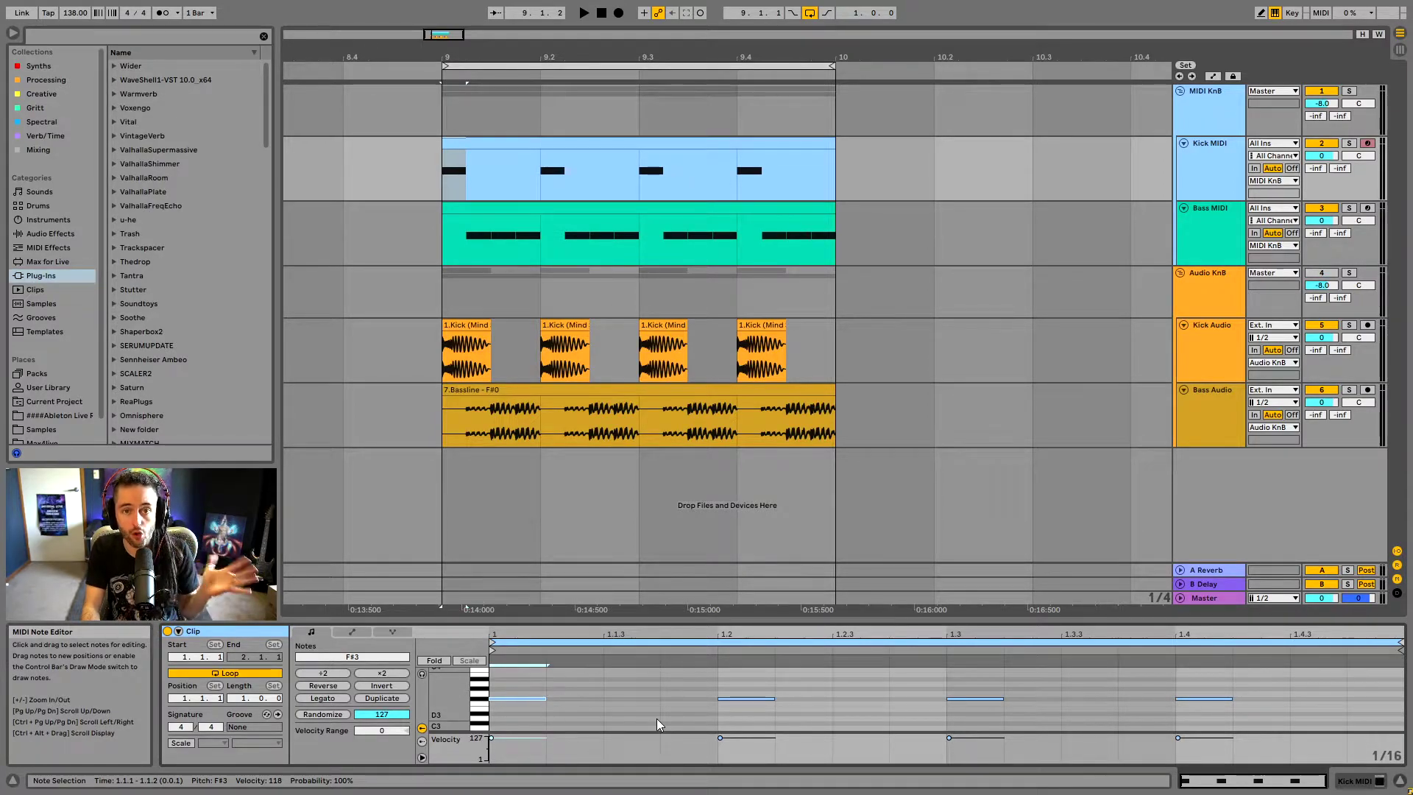
Examine the pitch curve in the Kick 2 plug-in window, close it and audition the loop.
{"action": "key", "text": "shift+Tab"}
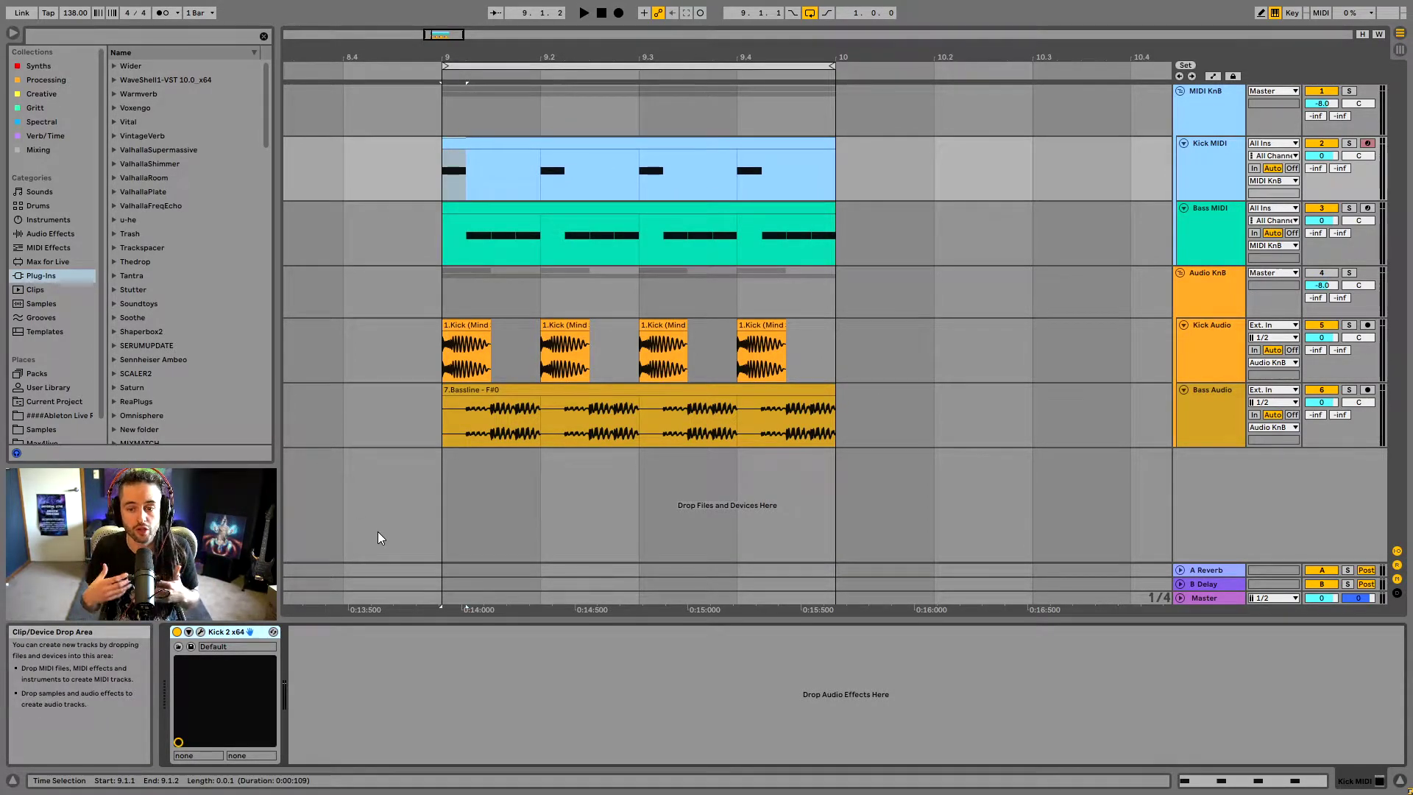
{"action": "left_click", "coordinate": [200, 632]}
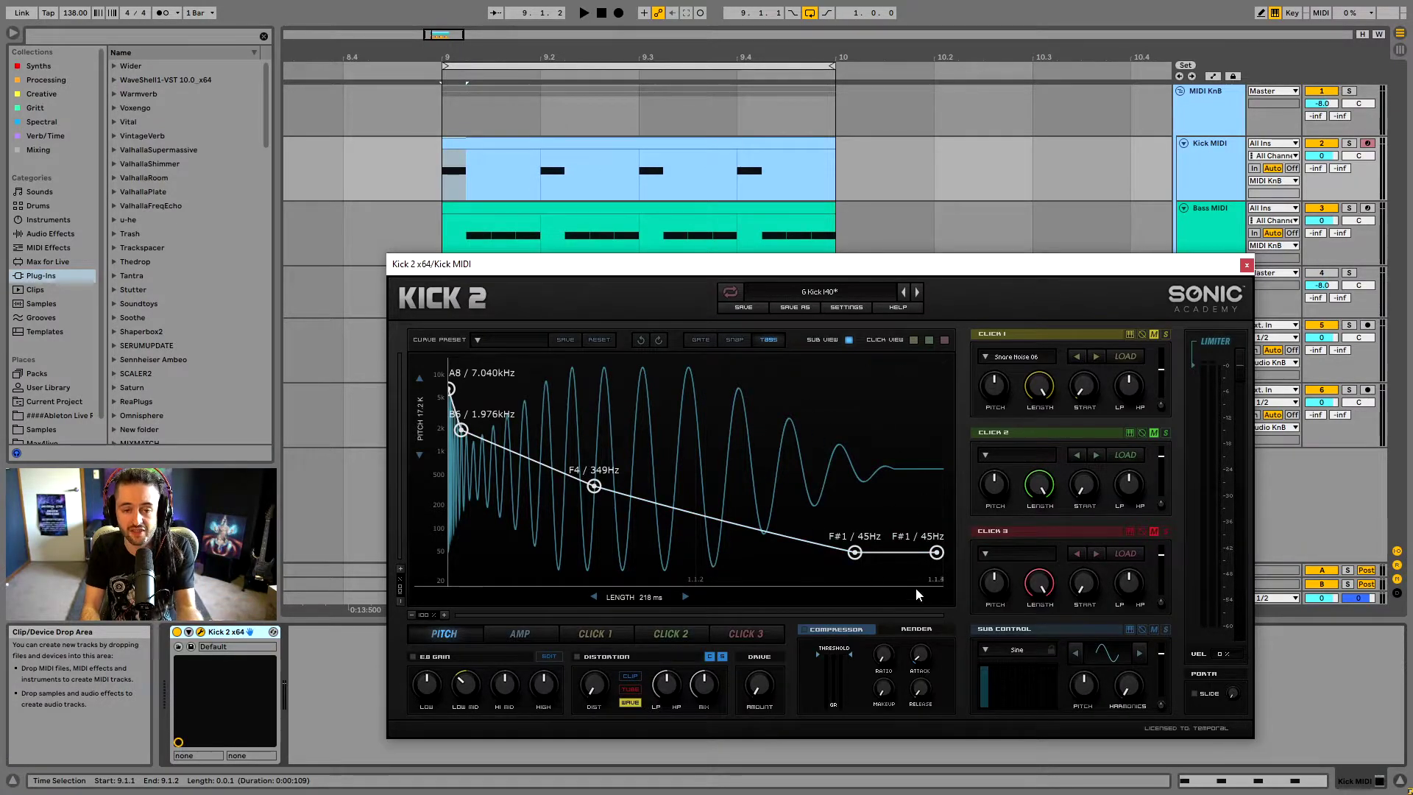
{"action": "left_click", "coordinate": [1247, 264]}
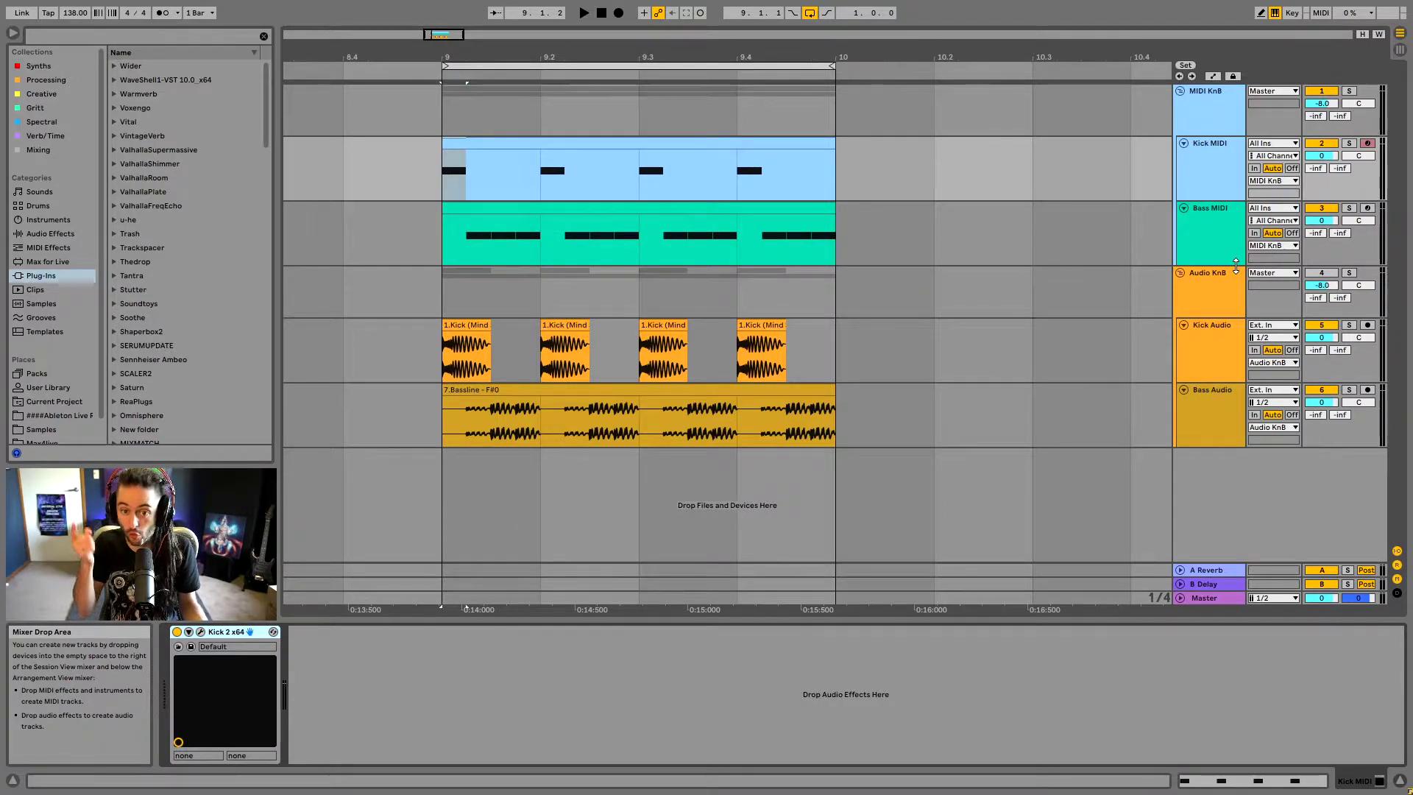
{"action": "key", "text": "space"}
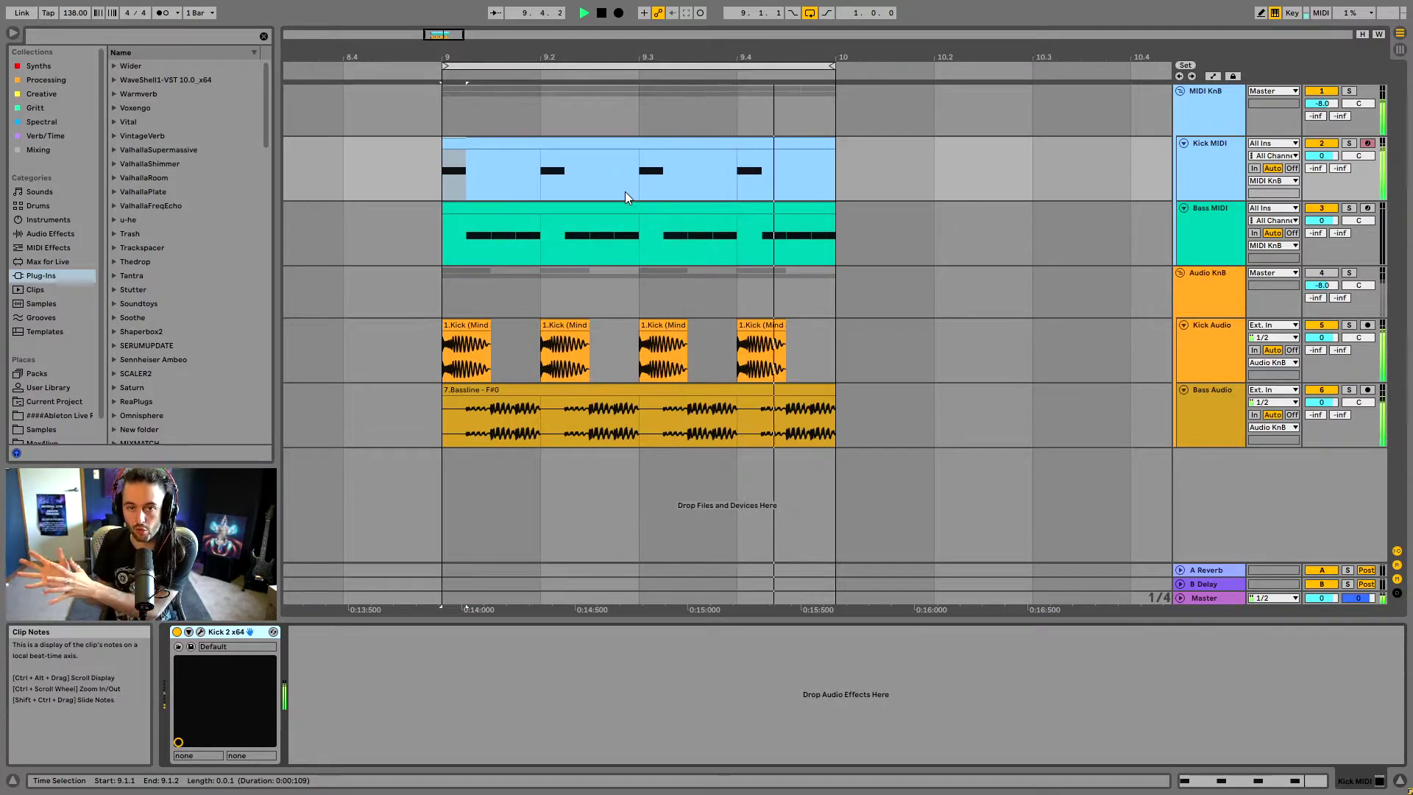
{"action": "key", "text": "space"}
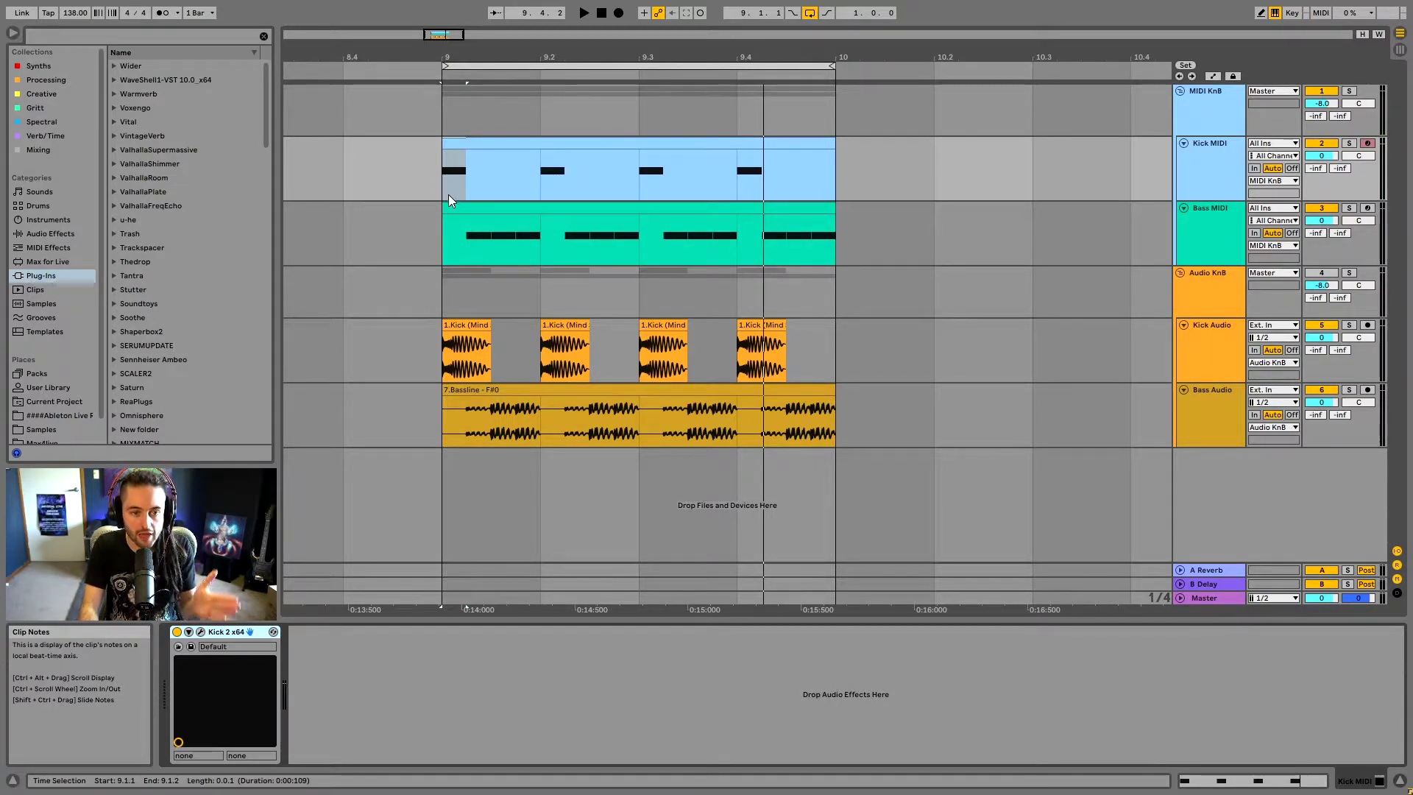
Activate Serum on the Bass MIDI track and audition the loop with the MIDI bass included.
{"action": "left_click", "coordinate": [540, 170]}
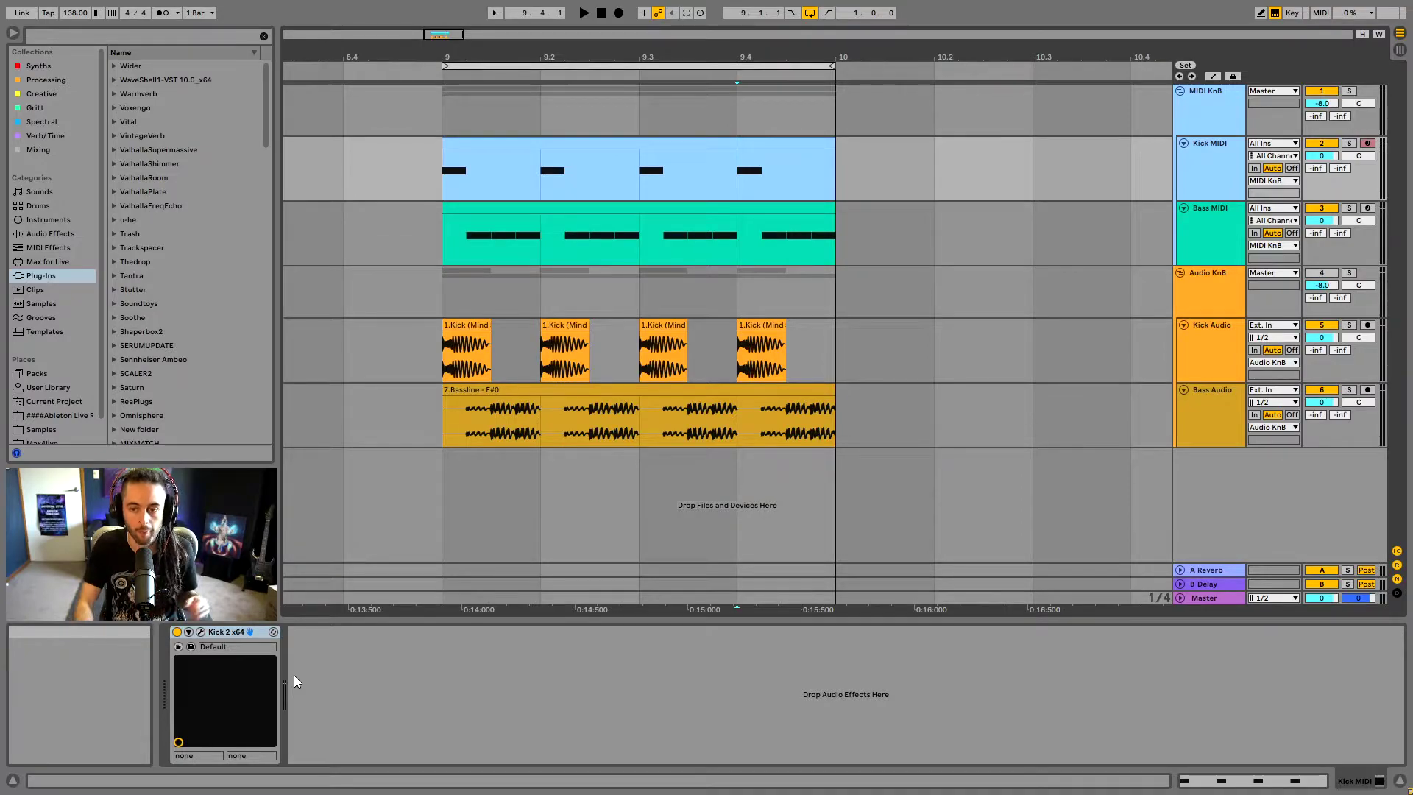
{"action": "left_click", "coordinate": [1227, 242]}
{"action": "left_click", "coordinate": [578, 213]}
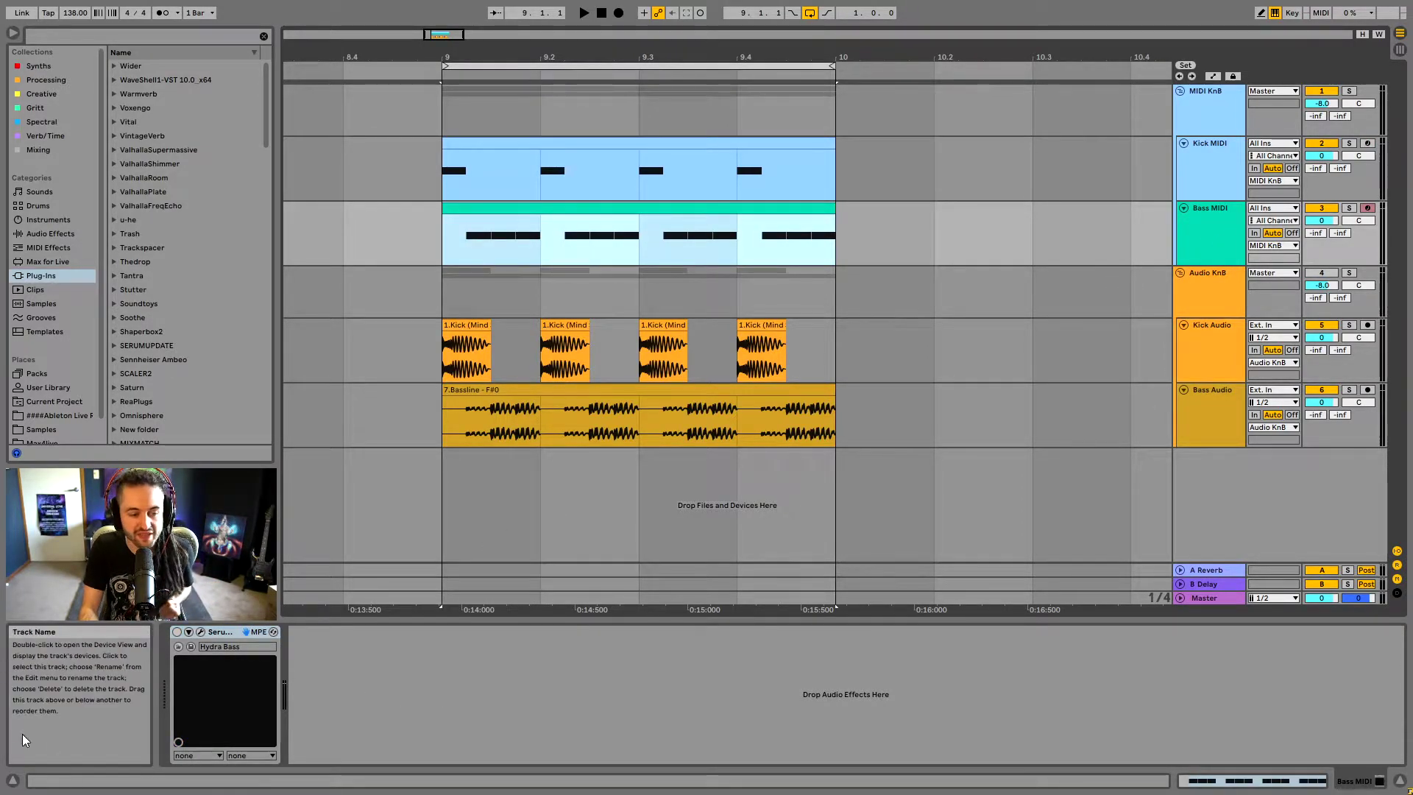
{"action": "left_click", "coordinate": [179, 632]}
{"action": "left_click", "coordinate": [561, 208]}
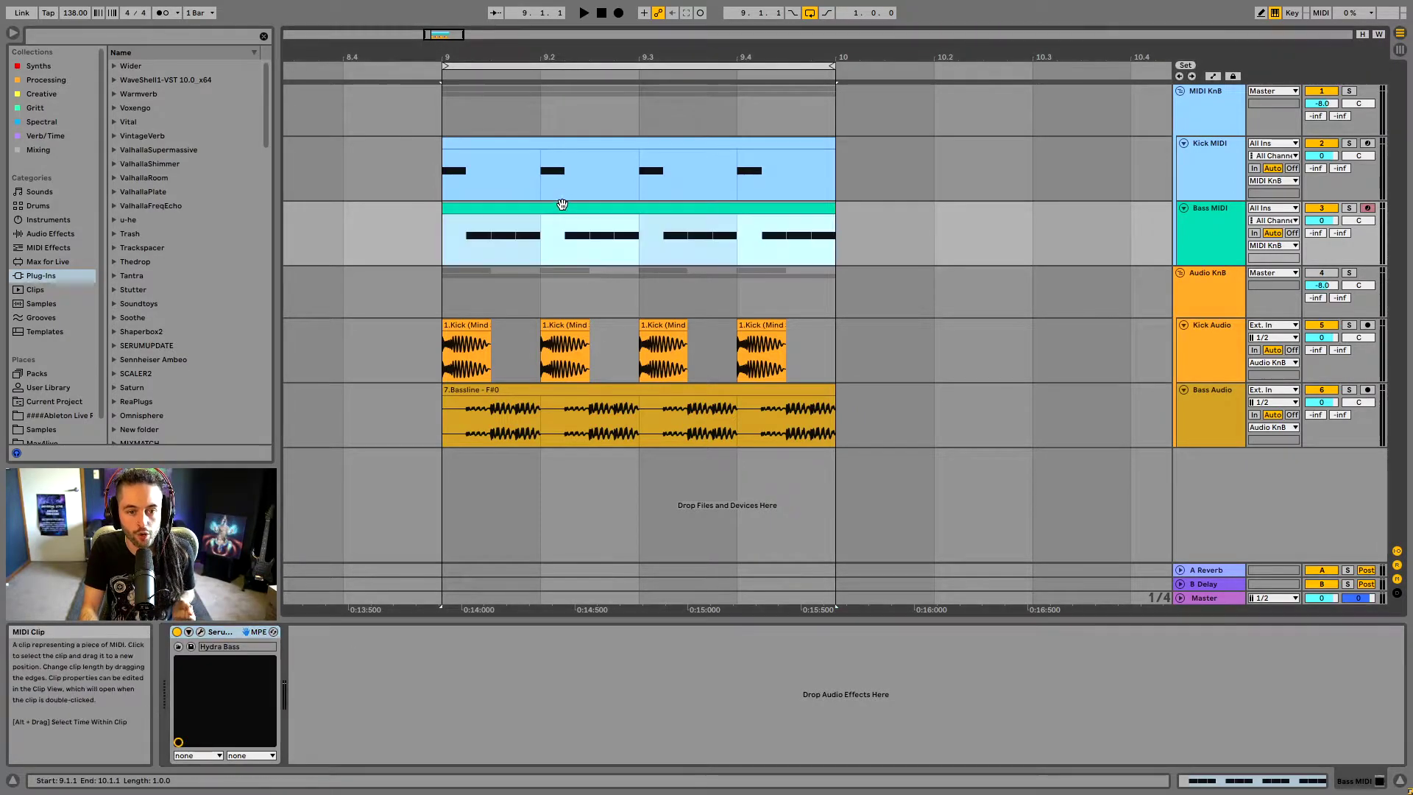
{"action": "key", "text": "space"}
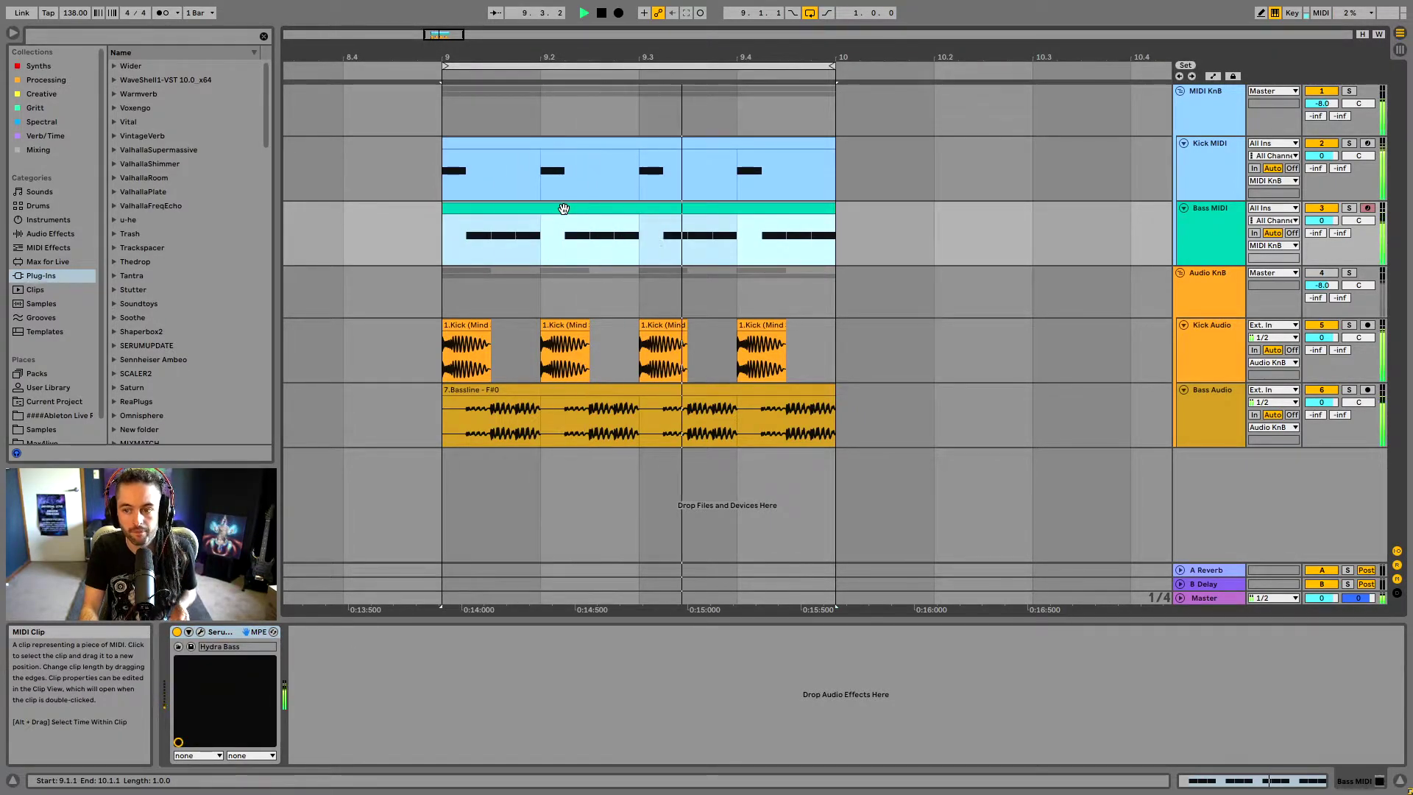
{"action": "key", "text": "space"}
Solo the Bass MIDI track, audition it and show its clip's notes.
{"action": "left_click", "coordinate": [1349, 207]}
{"action": "key", "text": "space"}
{"action": "key", "text": "shift+Tab"}
{"action": "key", "text": "space"}
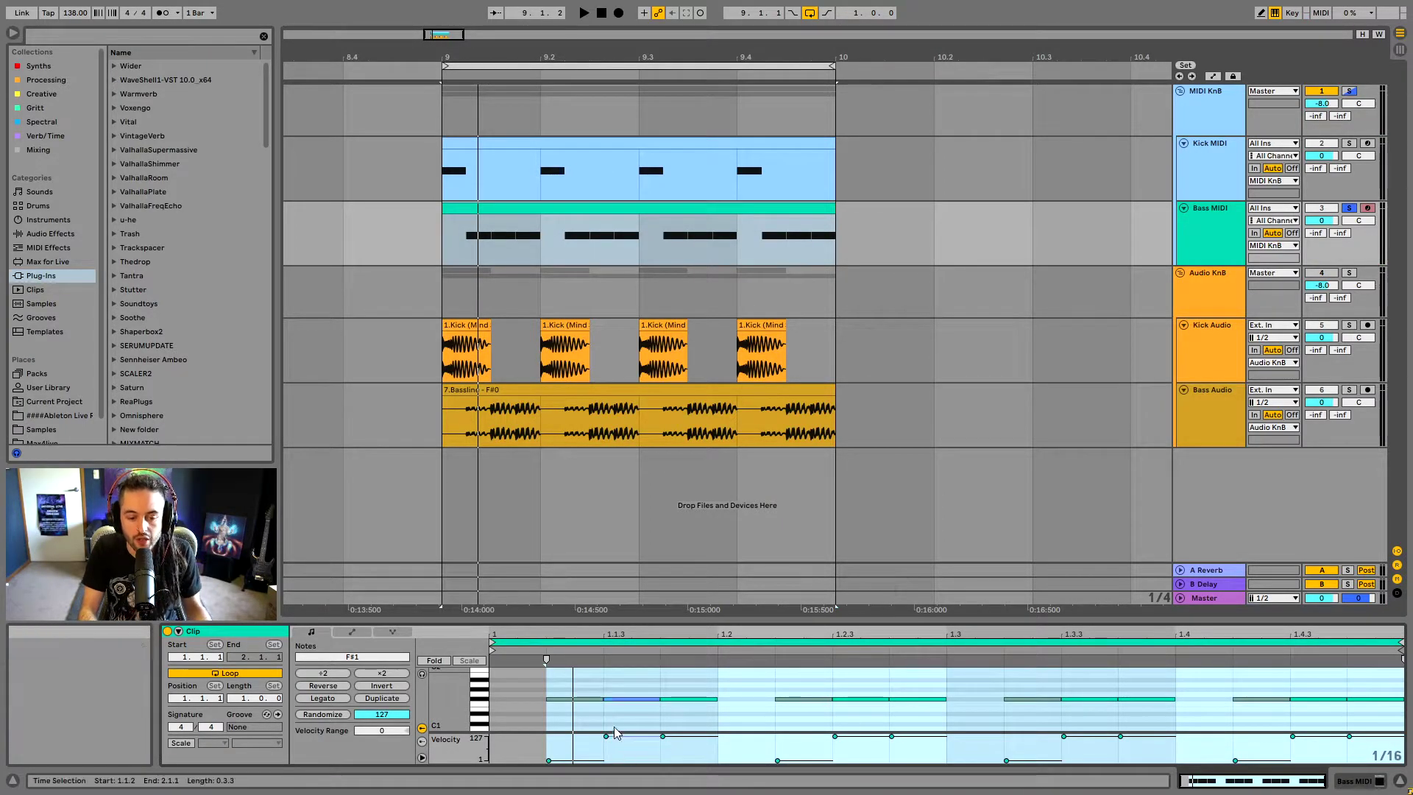
Add a 1/16 A1 note at 1.1.3 above the bass pattern and remove it again.
{"action": "left_click", "coordinate": [572, 712]}
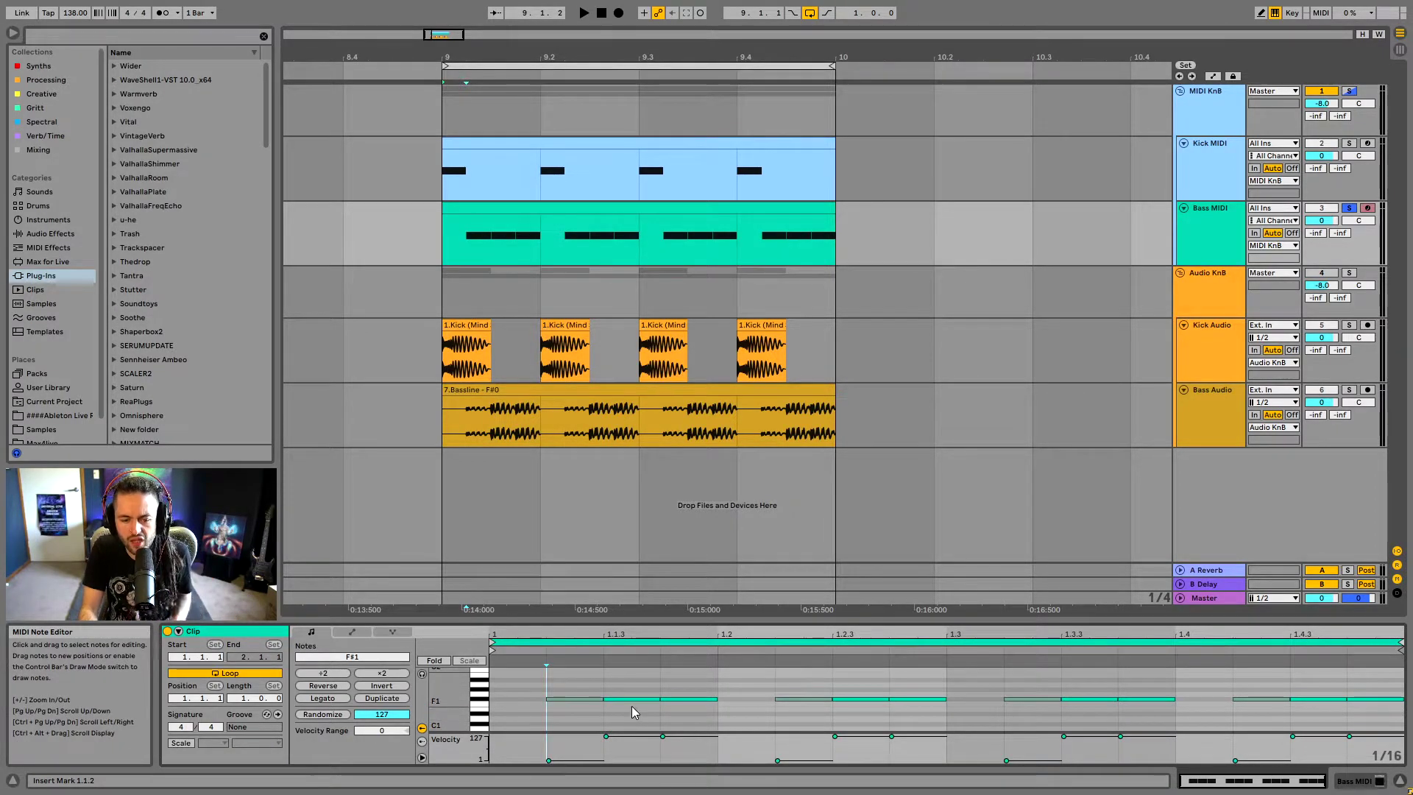
{"action": "double_click", "coordinate": [633, 686]}
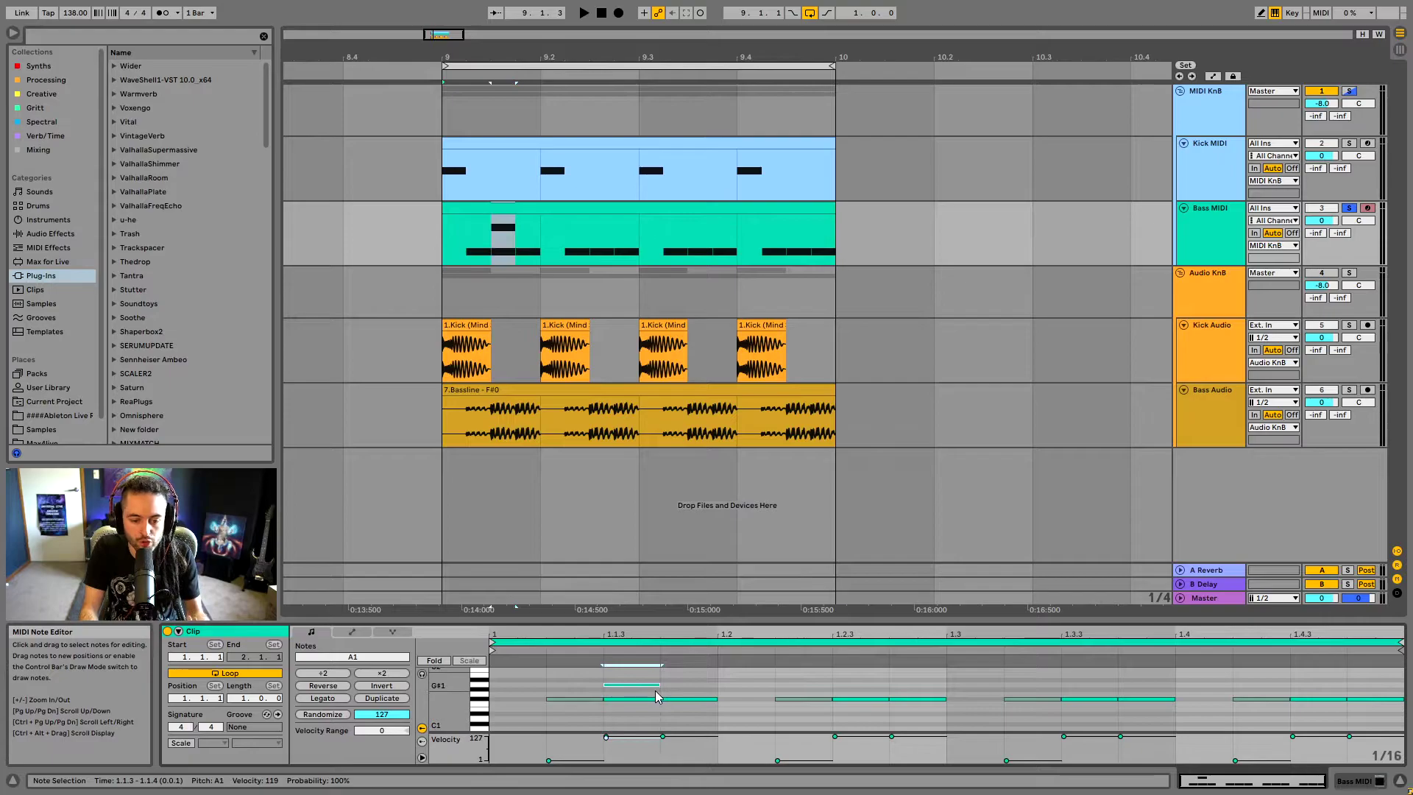
{"action": "double_click", "coordinate": [651, 686]}
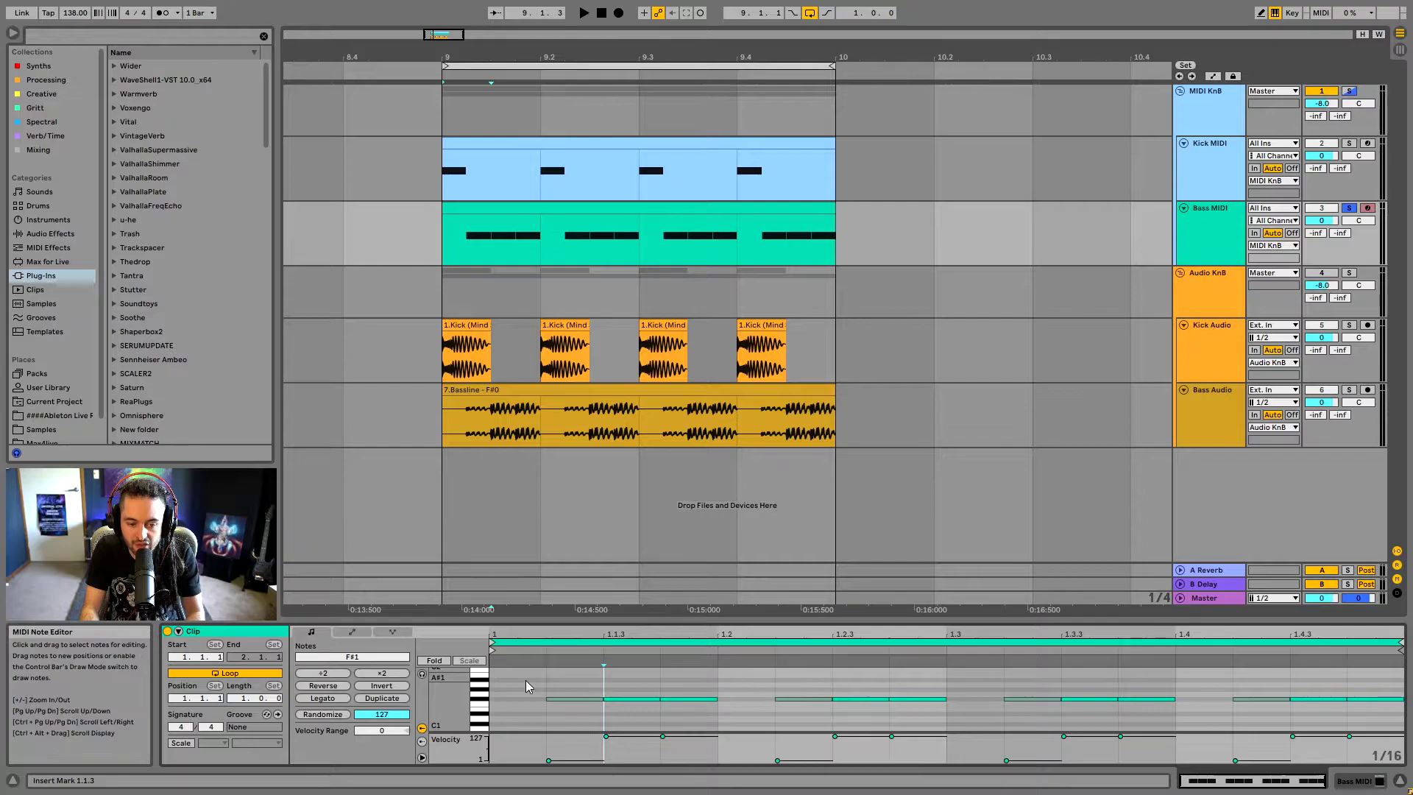
Add a 1/16 A#1 note at 1.2.1 in the bass clip, stretch it to 1.3.1 and shorten it back to 1/16.
{"action": "left_click", "coordinate": [734, 680]}
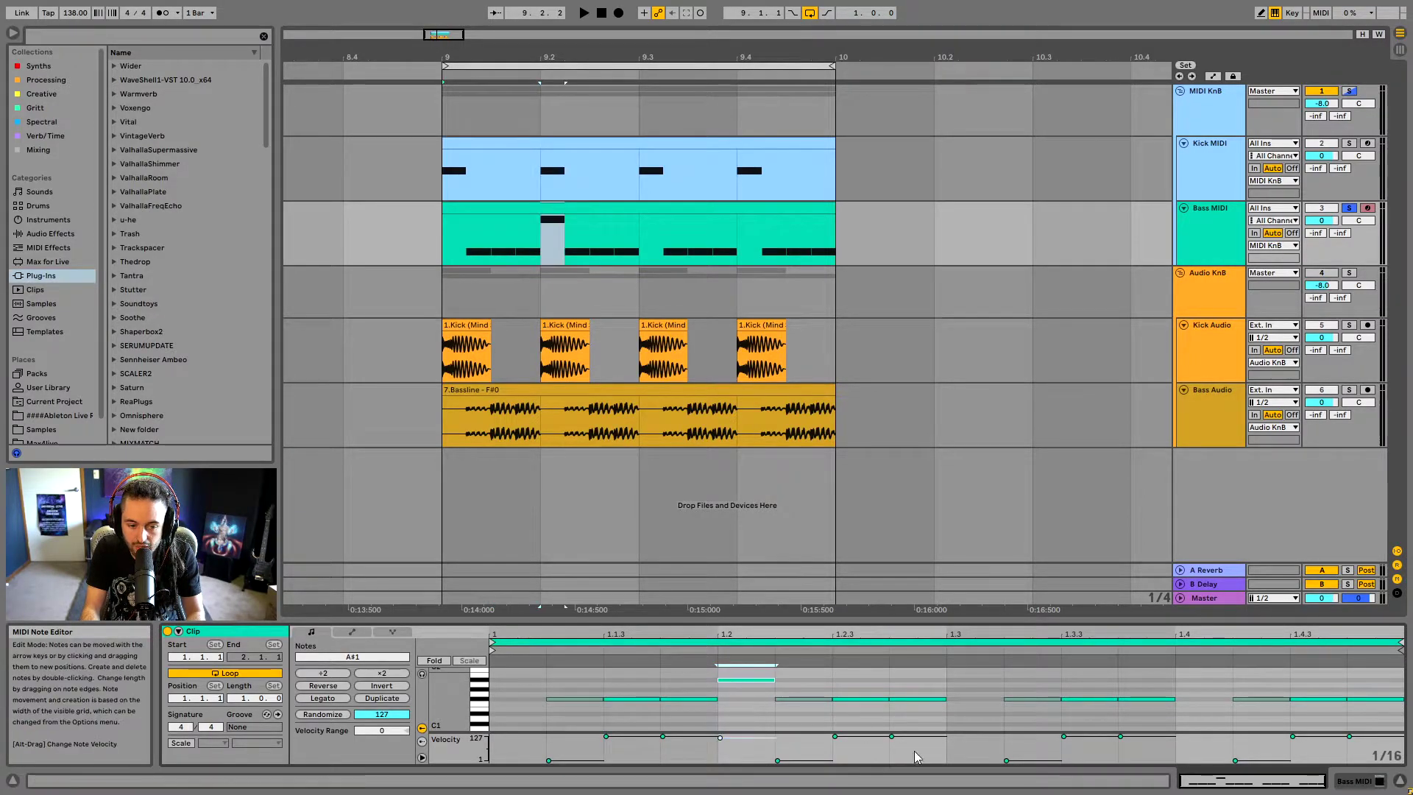
{"action": "left_click", "coordinate": [753, 687]}
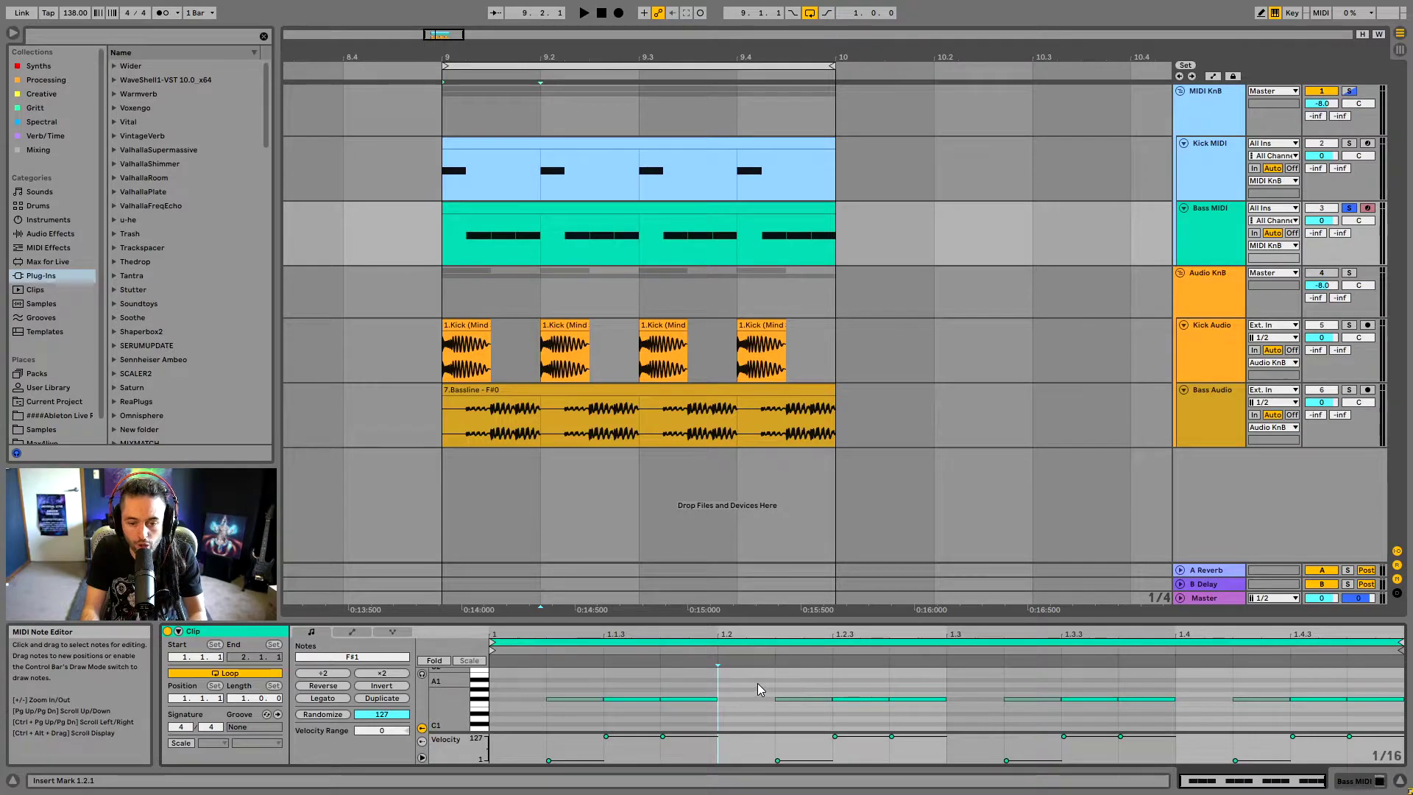
{"action": "double_click", "coordinate": [759, 681]}
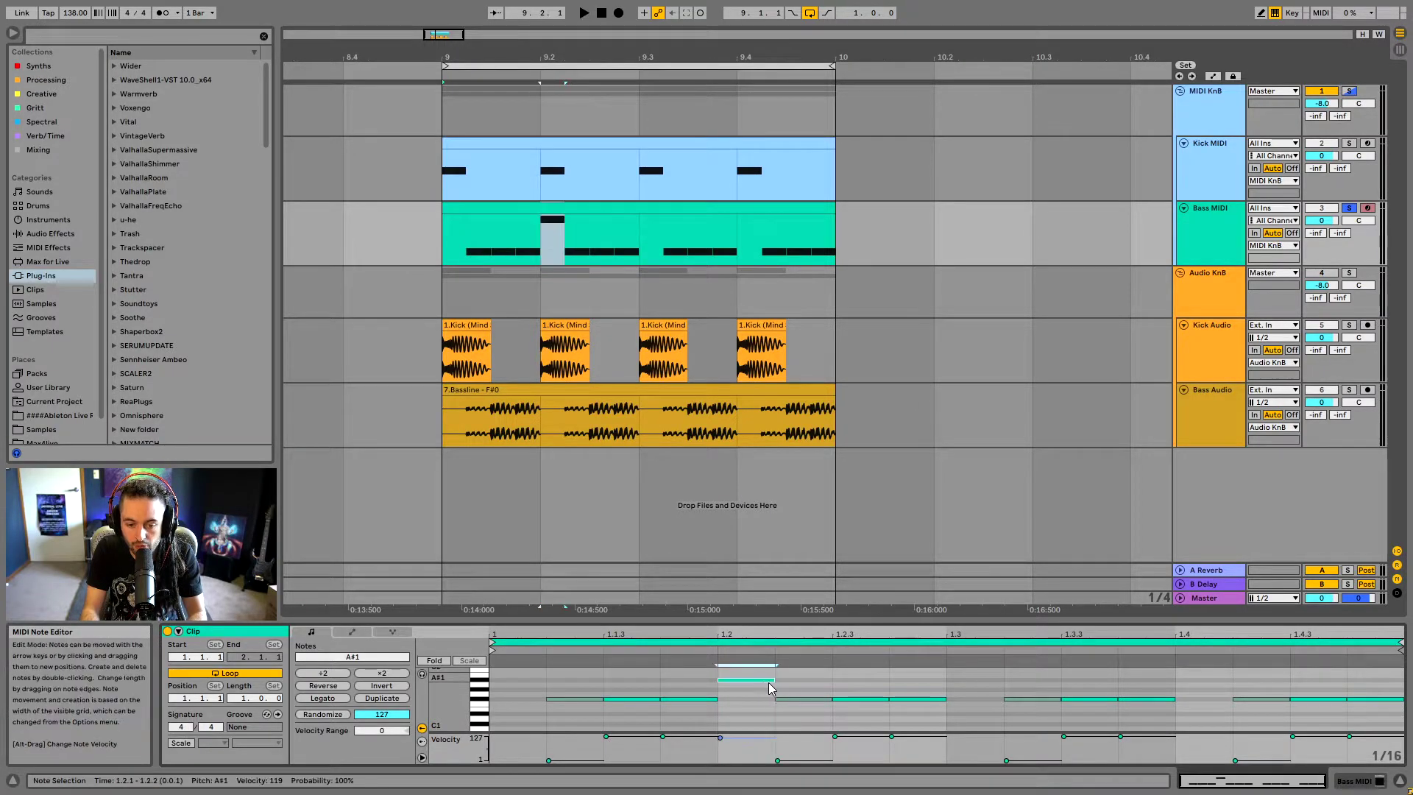
{"action": "left_click_drag", "start_coordinate": [775, 679], "coordinate": [936, 678]}
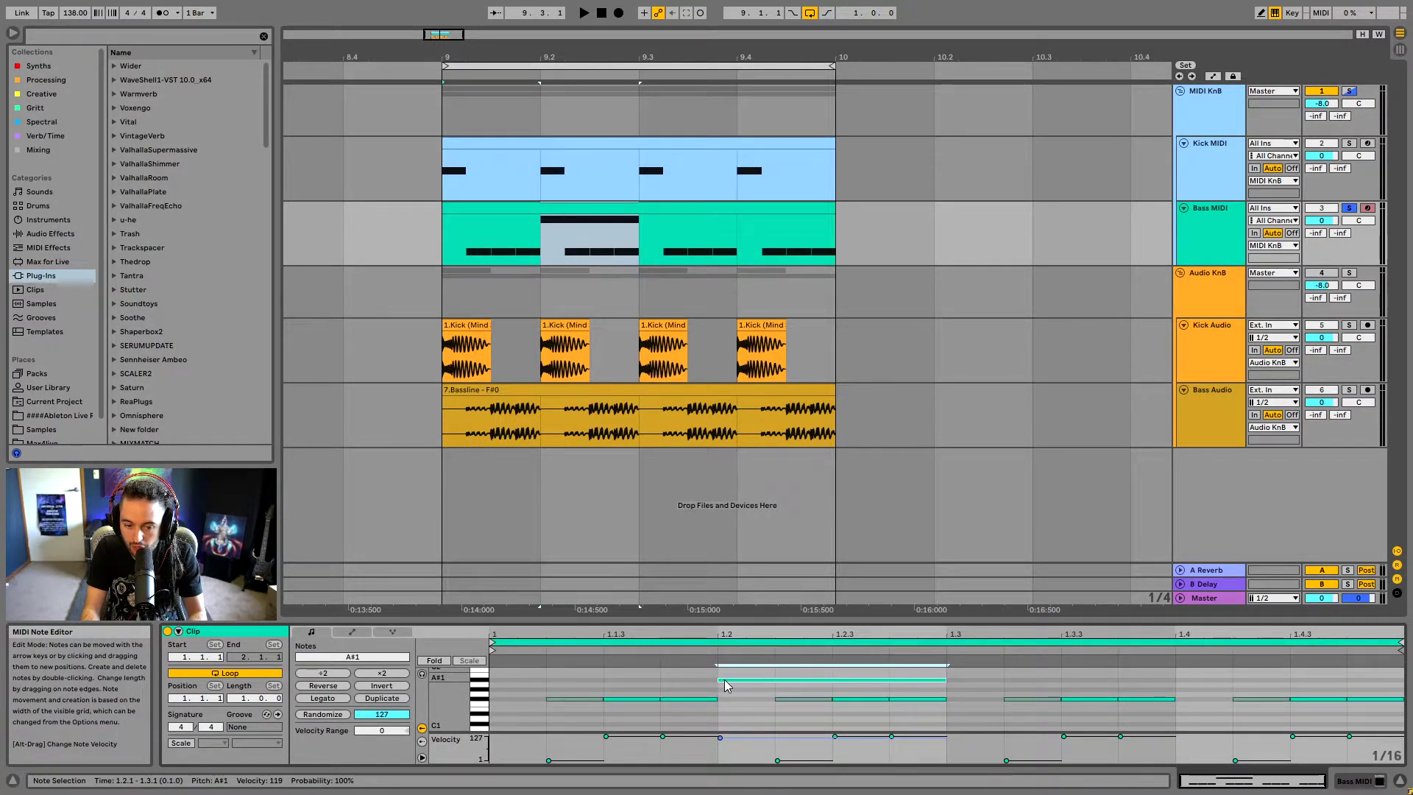
{"action": "mouse_move", "coordinate": [720, 679]}
{"action": "left_mouse_down"}
{"action": "mouse_move", "coordinate": [559, 687]}
{"action": "mouse_move", "coordinate": [720, 680]}
{"action": "left_mouse_up"}
{"action": "left_click_drag", "start_coordinate": [945, 680], "coordinate": [775, 680]}
Nudge the A#1 note four grid steps later in the bass clip and back to 1.2.1.
{"action": "key", "text": "Right"}
{"action": "key", "text": "Right"}
{"action": "key", "text": "Right"}
{"action": "key", "text": "Right"}
{"action": "key", "text": "Left"}
{"action": "key", "text": "Left"}
{"action": "key", "text": "Left"}
{"action": "key", "text": "Left"}
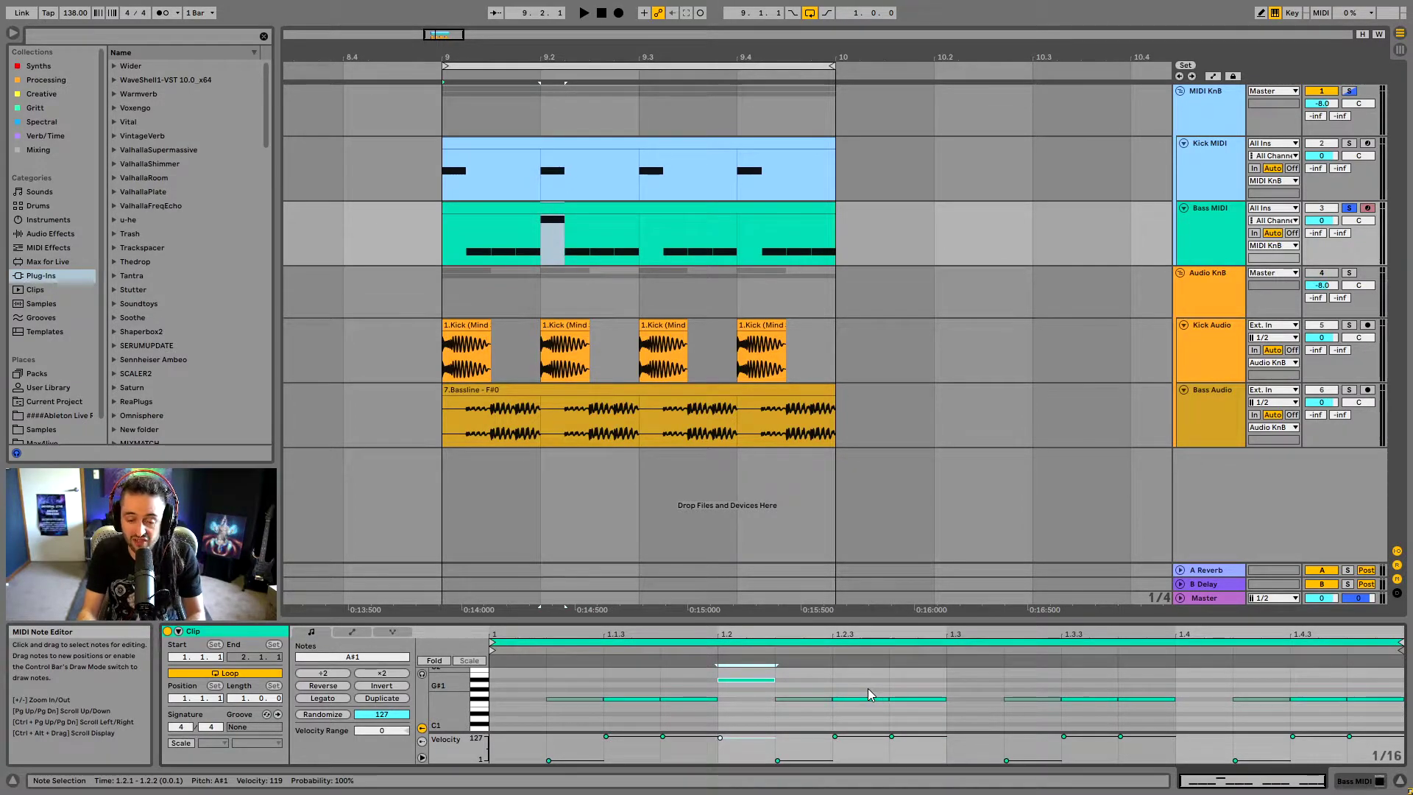
Set the bass clip's note editor to a fixed 1/32 grid.
{"action": "right_click", "coordinate": [815, 675]}
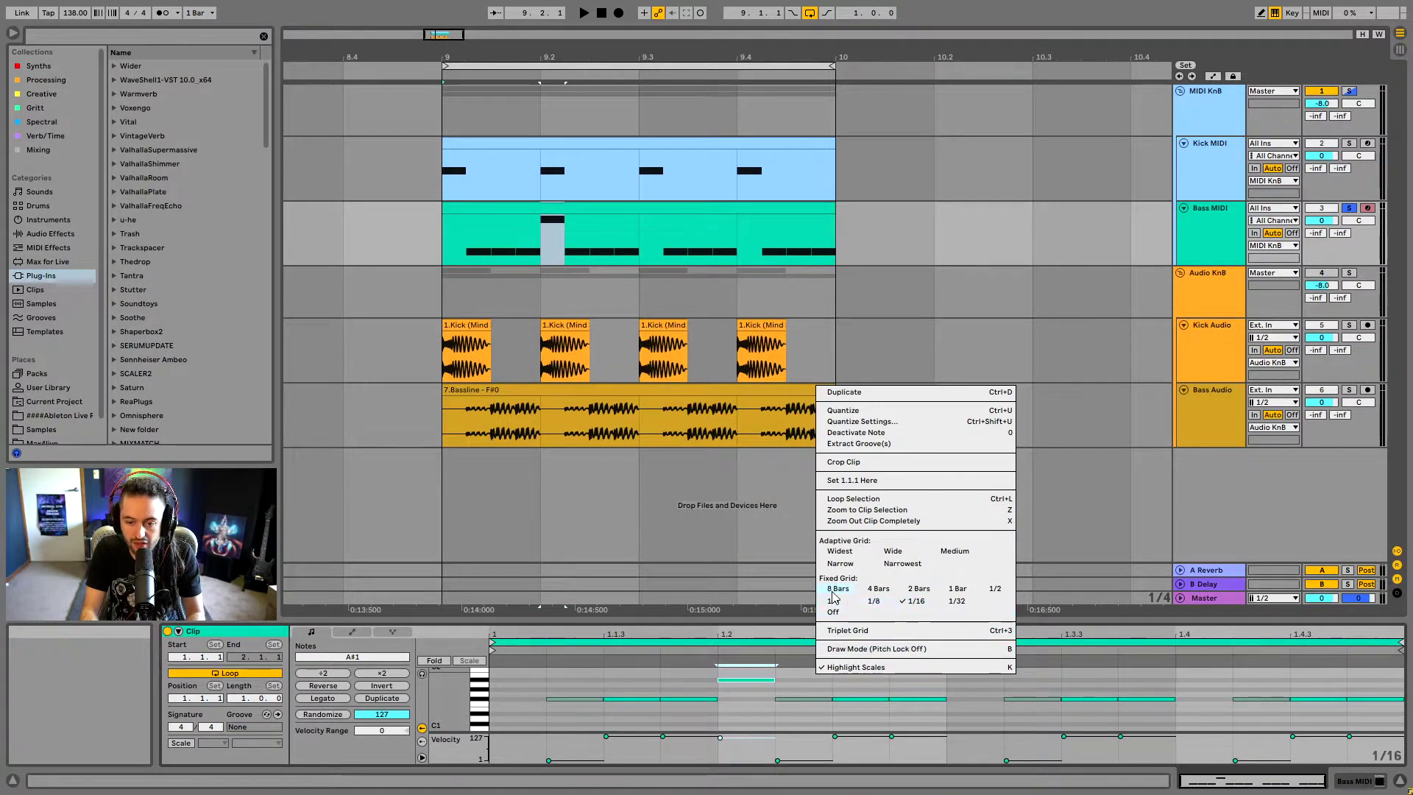
{"action": "right_click", "coordinate": [661, 681]}
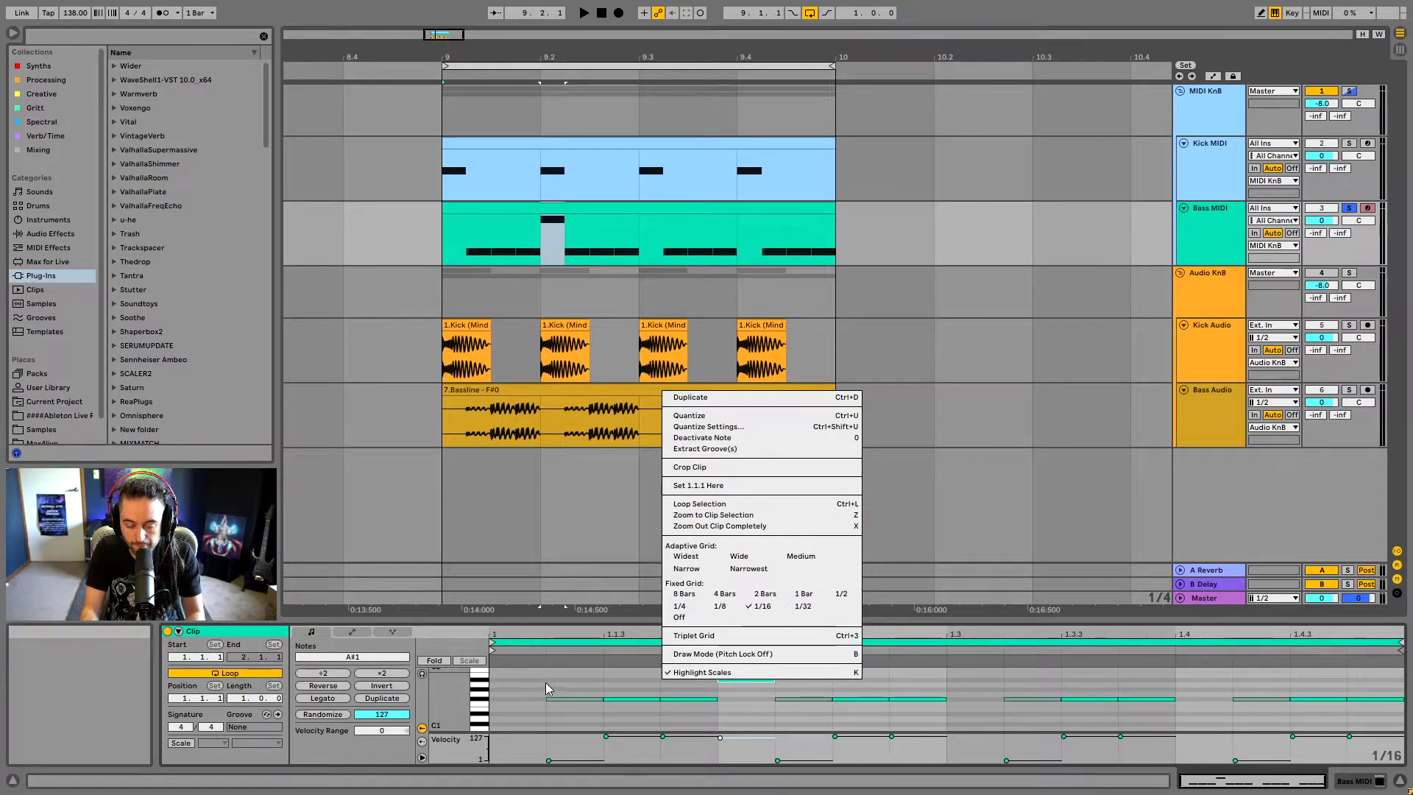
{"action": "left_click", "coordinate": [528, 673]}
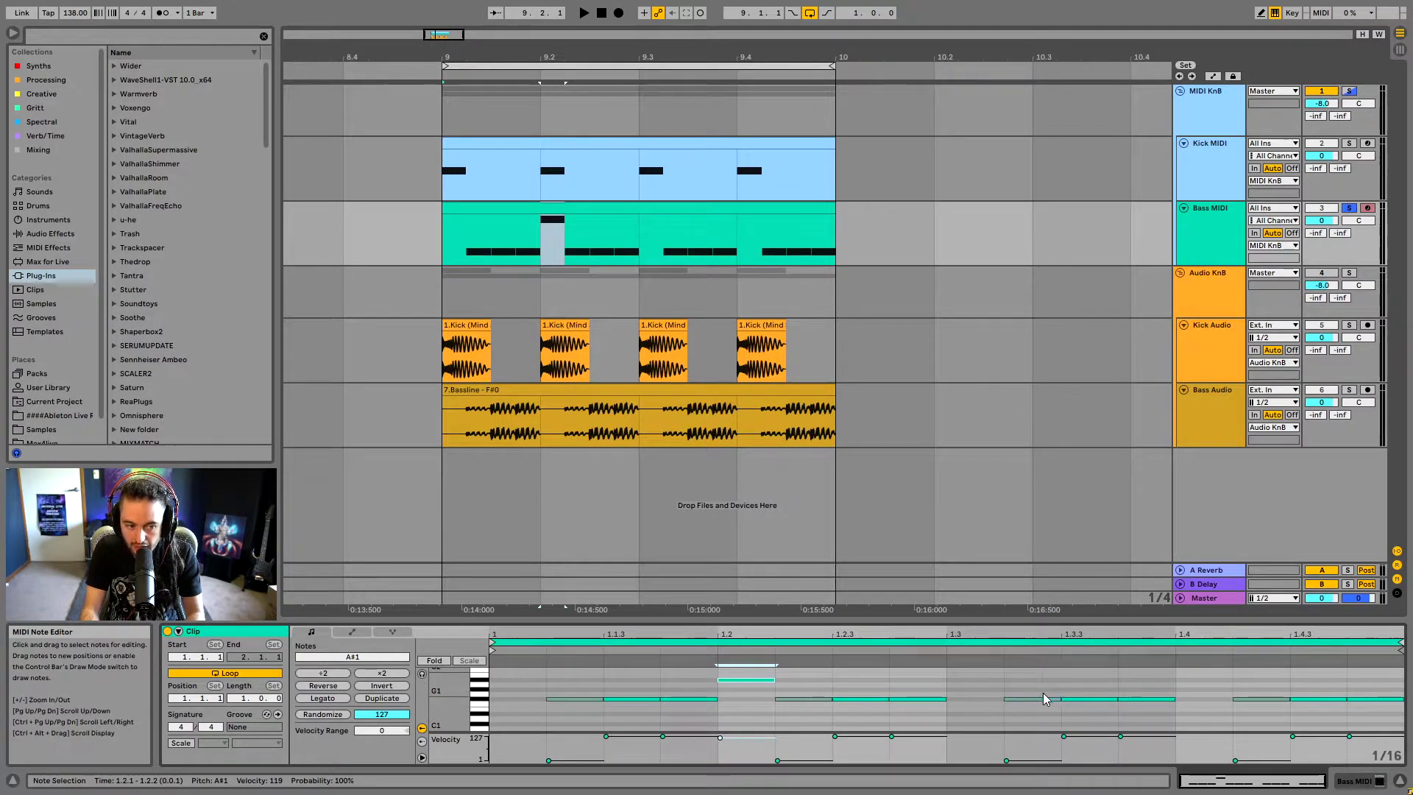
{"action": "right_click", "coordinate": [806, 678]}
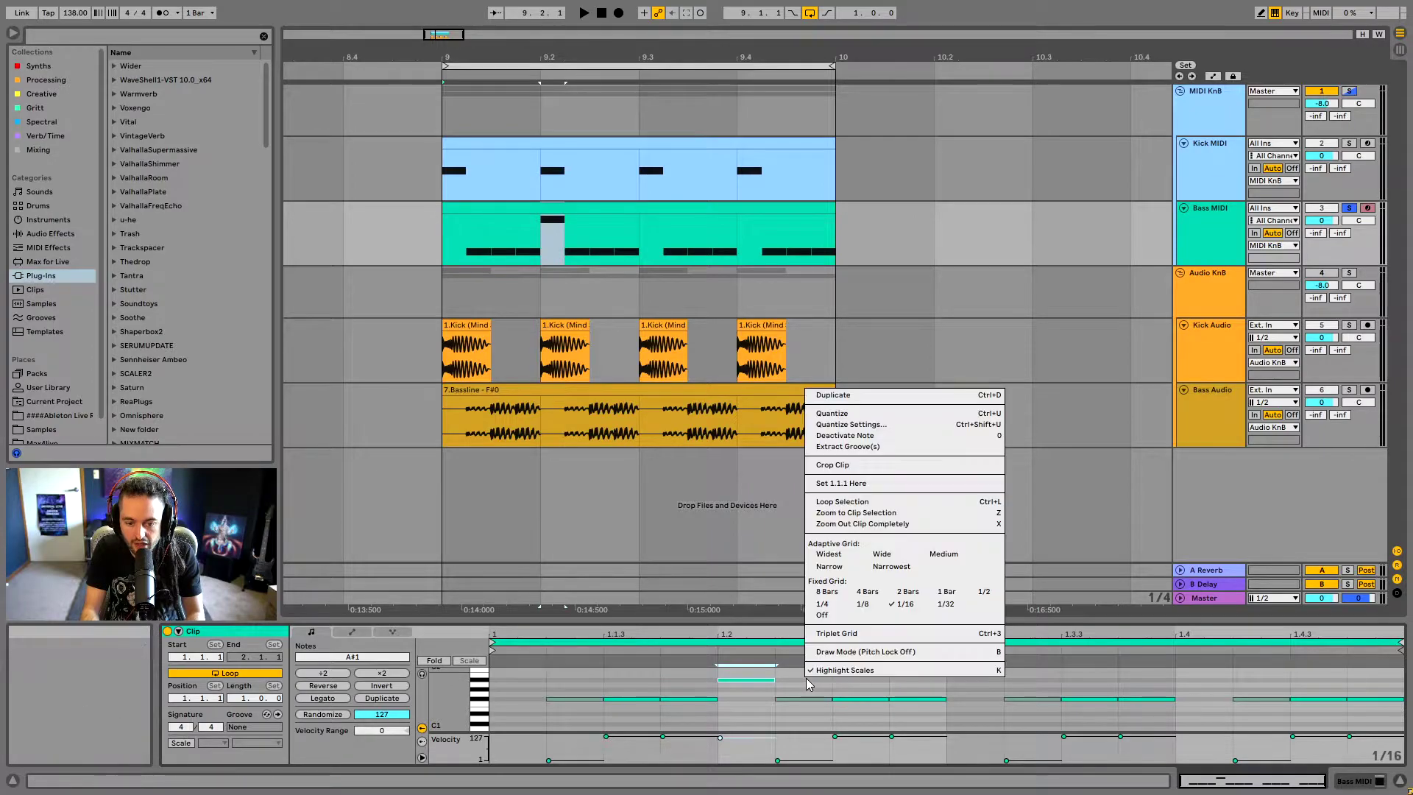
{"action": "left_click", "coordinate": [951, 606]}
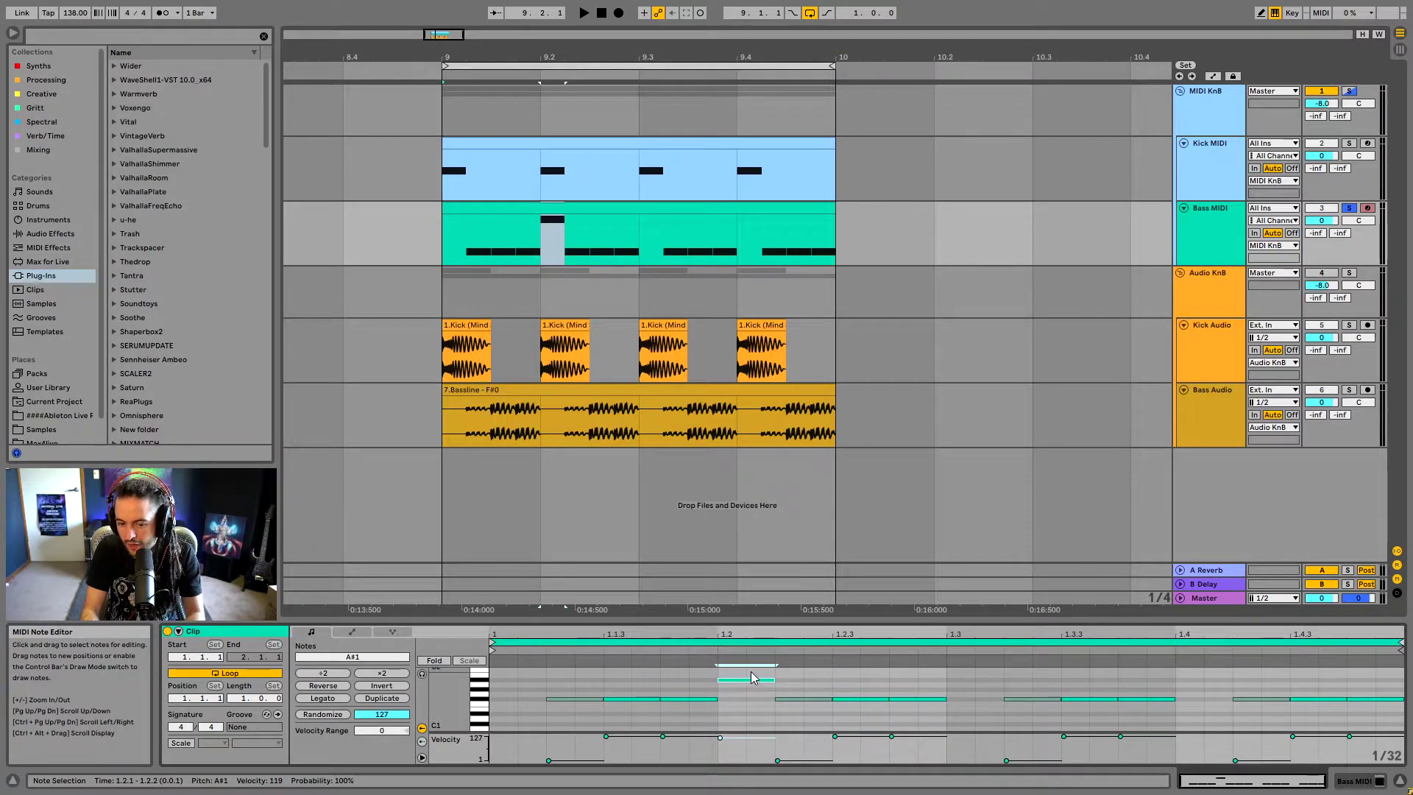
Shorten the A#1 note at 1.2.1 to 1/32 and stretch it back to 1/16.
{"action": "right_click", "coordinate": [827, 684]}
{"action": "left_click", "coordinate": [761, 682]}
{"action": "mouse_move", "coordinate": [765, 681]}
{"action": "left_mouse_down"}
{"action": "mouse_move", "coordinate": [851, 694]}
{"action": "mouse_move", "coordinate": [745, 684]}
{"action": "left_mouse_up"}
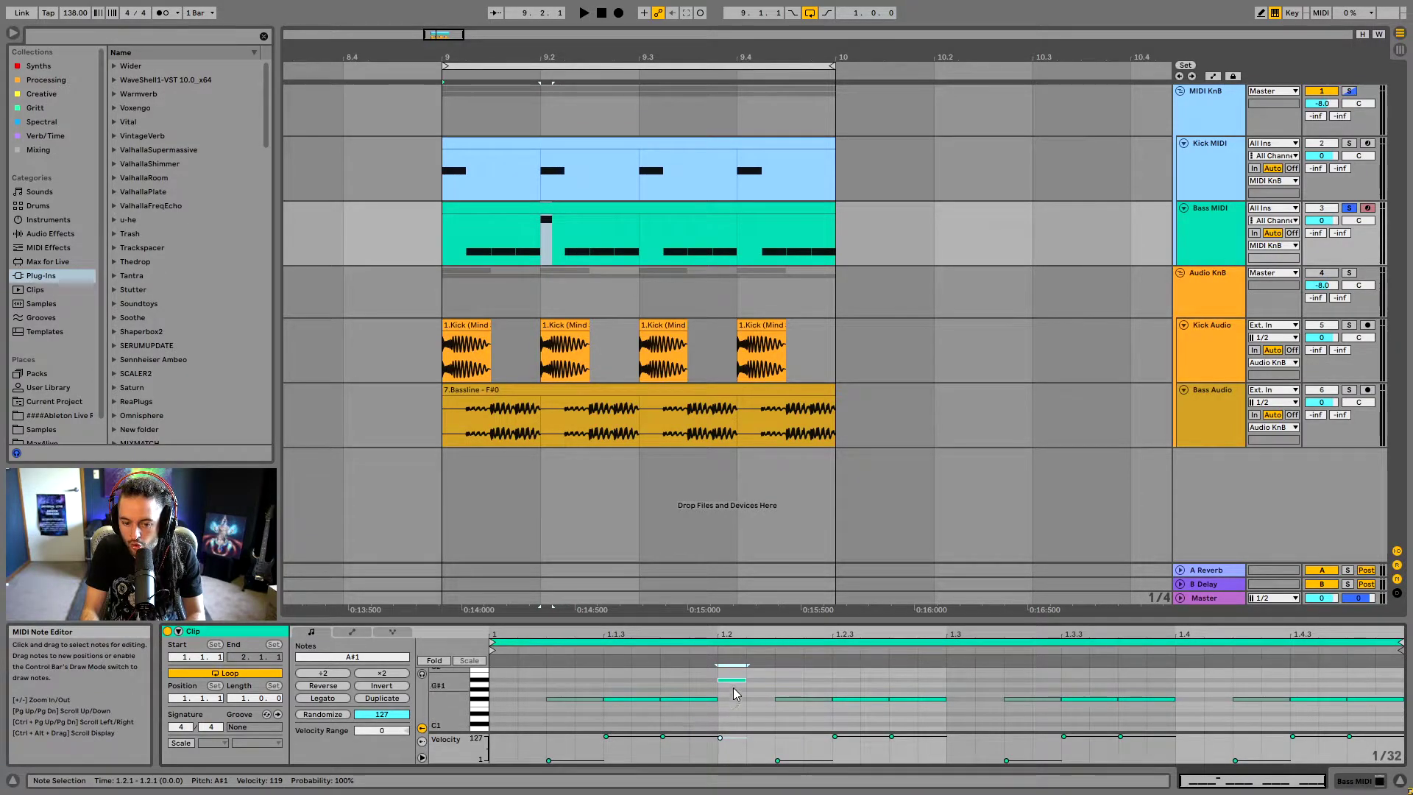
{"action": "left_click_drag", "start_coordinate": [745, 682], "coordinate": [775, 685]}
Undo the extra note edits until the note at 1.2.1 is gone, and try a 1/32 B1 note just before 1.2.1.
{"action": "key", "text": "ctrl+z"}
{"action": "key", "text": "ctrl+z"}
{"action": "key", "text": "ctrl+z"}
{"action": "key", "text": "ctrl+z"}
{"action": "key", "text": "ctrl+z"}
{"action": "key", "text": "ctrl+z"}
{"action": "key", "text": "ctrl+z"}
{"action": "key", "text": "ctrl+z"}
{"action": "key", "text": "ctrl+z"}
{"action": "key", "text": "ctrl+z"}
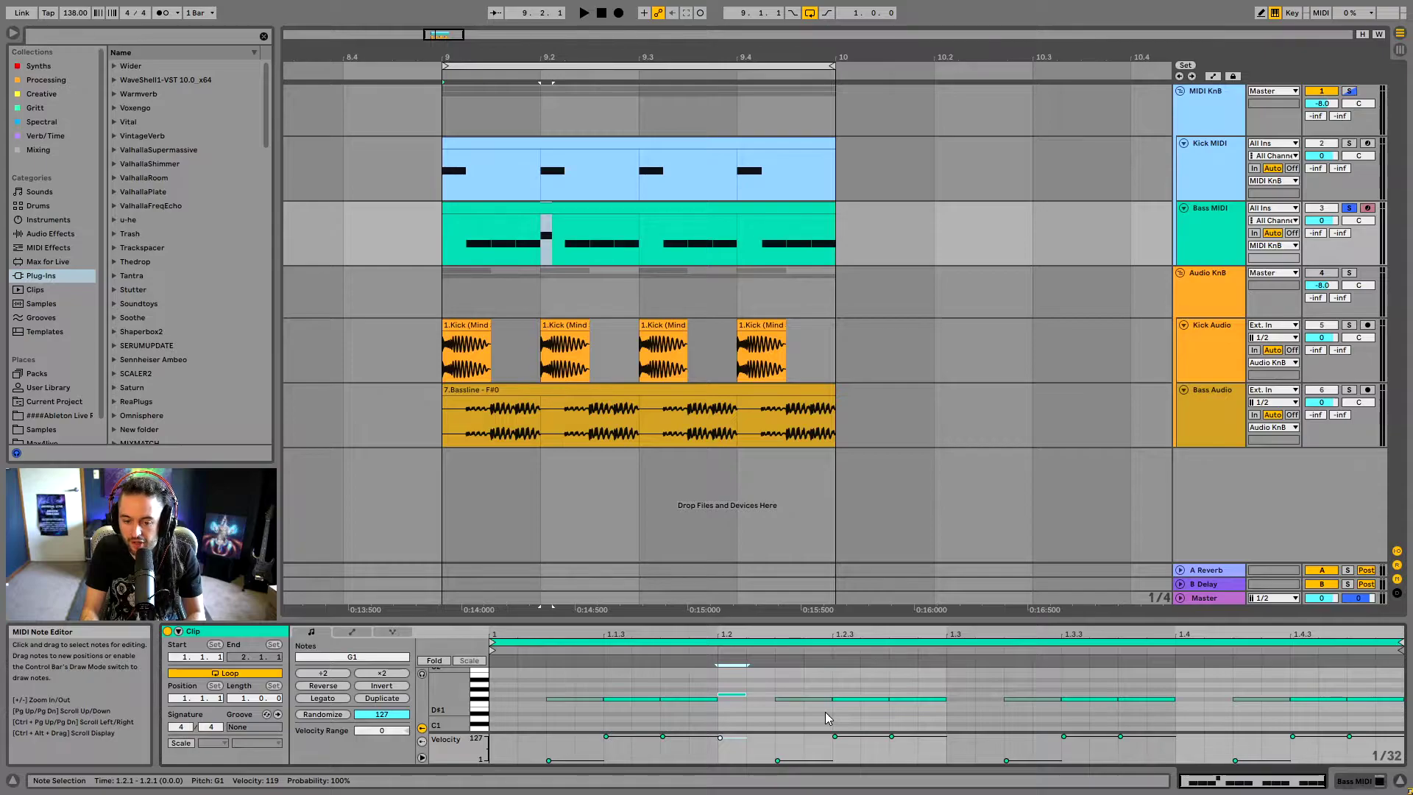
{"action": "key", "text": "ctrl+z"}
{"action": "key", "text": "ctrl+z"}
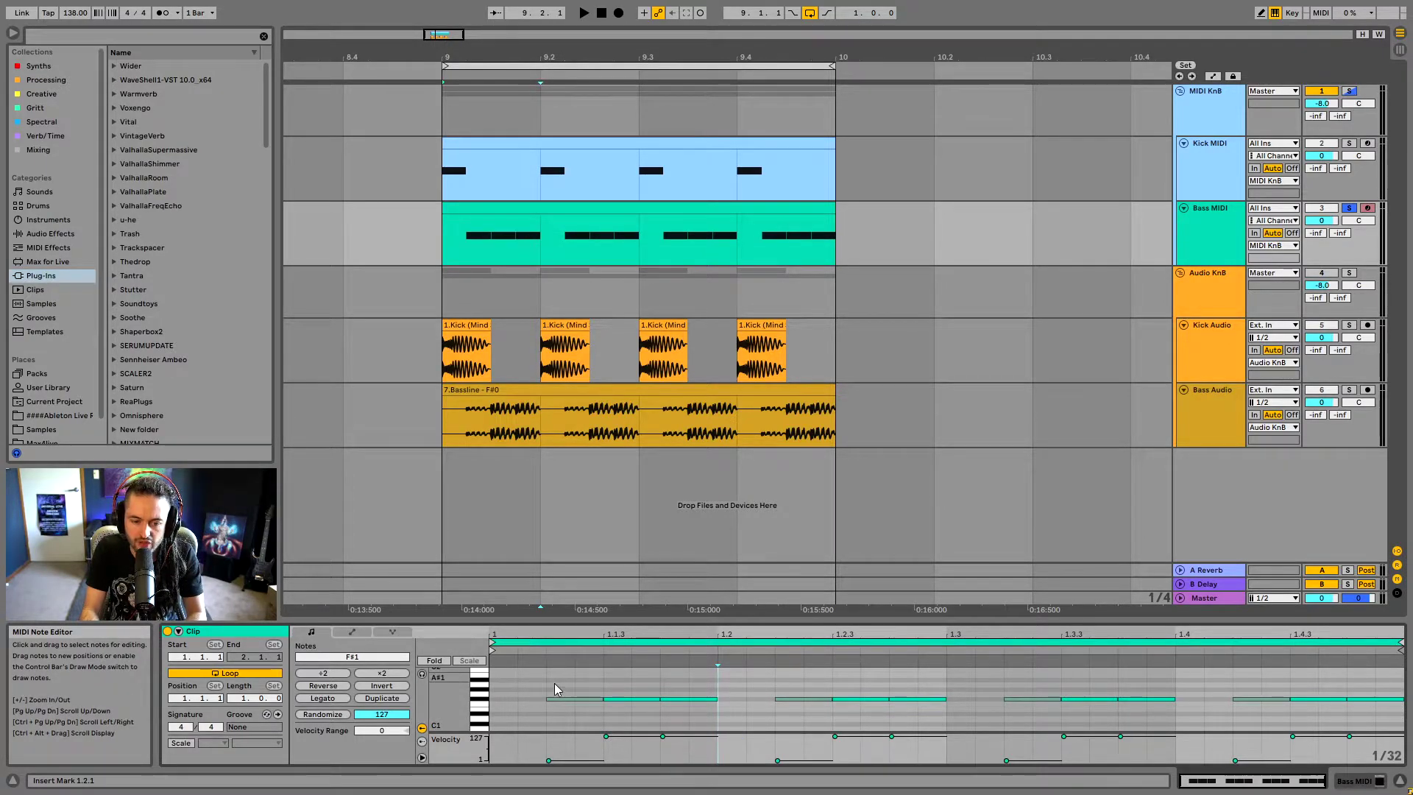
{"action": "key", "text": "Left"}
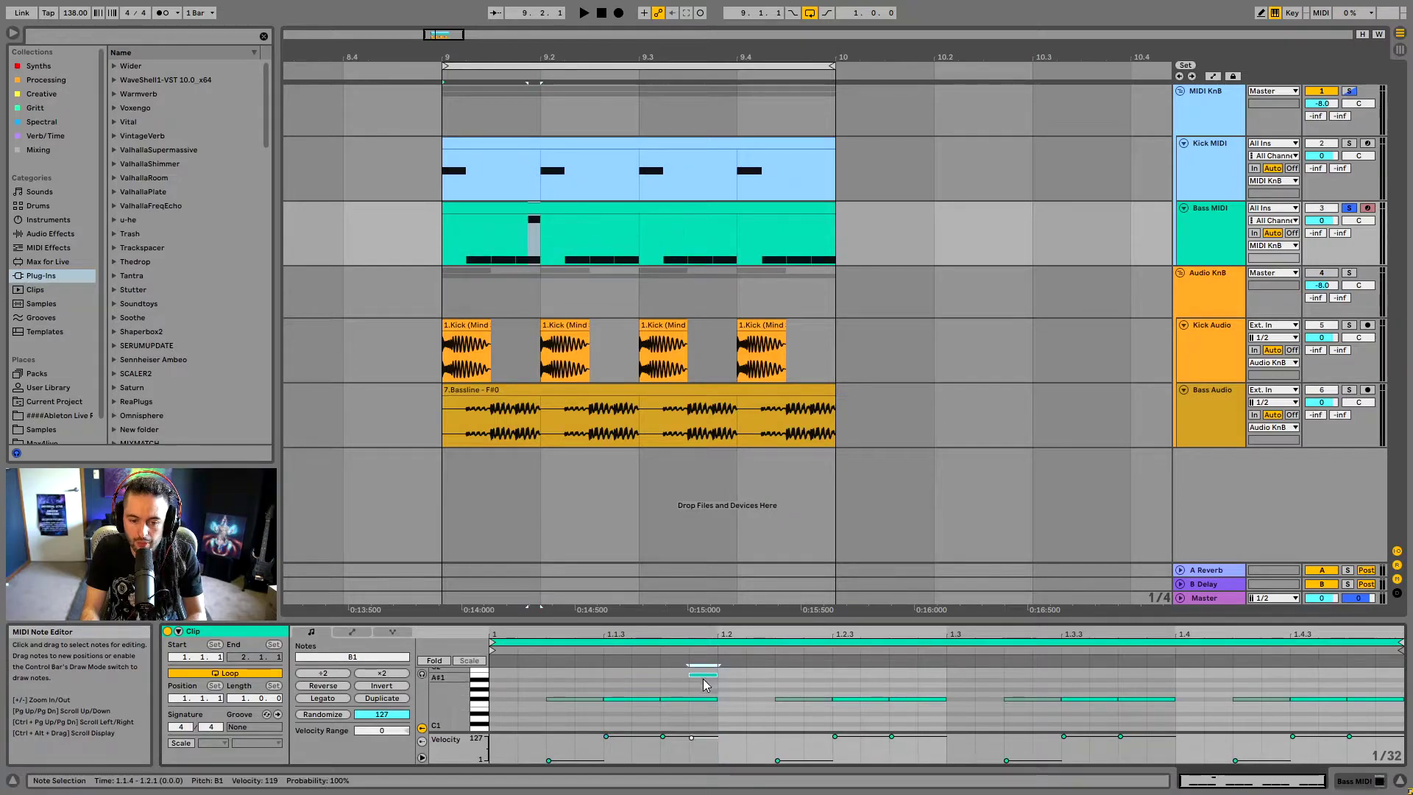
Select the F#1 bass note at 1.1.4, transpose it up four semitones and back, and nudge it one grid step later and back.
{"action": "left_click", "coordinate": [703, 699]}
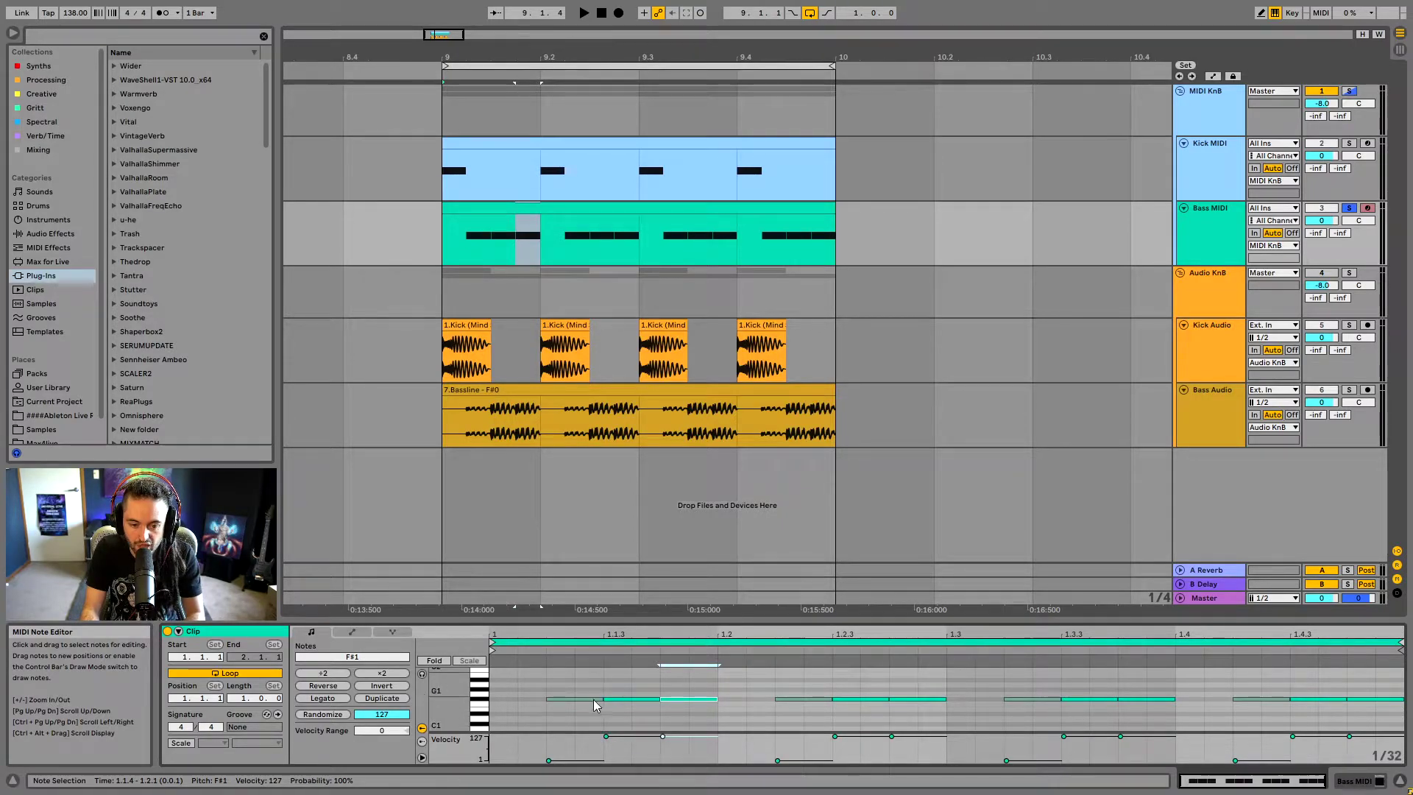
{"action": "left_click", "coordinate": [423, 674]}
{"action": "key", "text": "Up"}
{"action": "key", "text": "Up"}
{"action": "key", "text": "Up"}
{"action": "key", "text": "Up"}
{"action": "key", "text": "Down"}
{"action": "key", "text": "Down"}
{"action": "key", "text": "Down"}
{"action": "key", "text": "Down"}
{"action": "key", "text": "Right"}
{"action": "key", "text": "Left"}
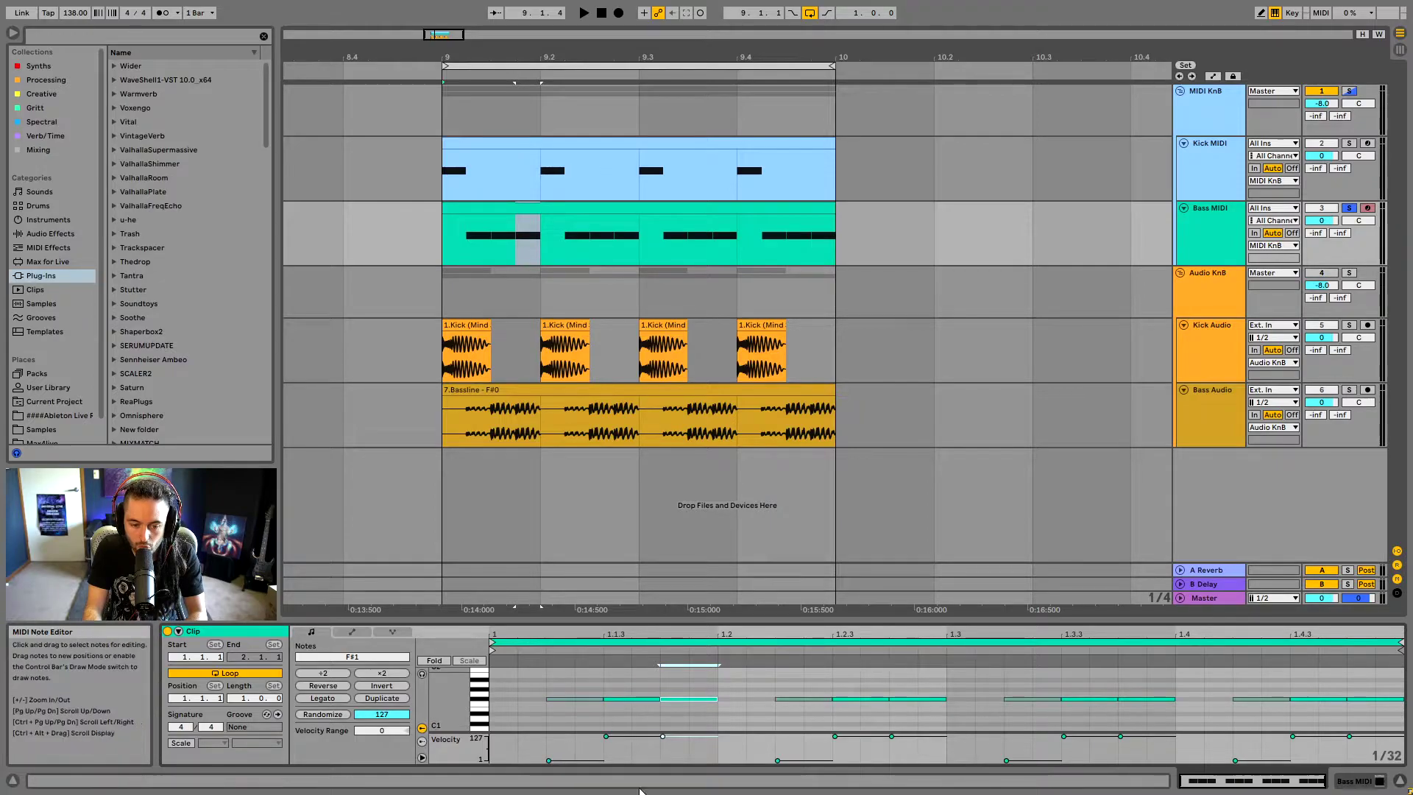
Extend the arrangement loop to a length of 1.3.0 and audition the Bass MIDI track from 9.4.1.
{"action": "left_click", "coordinate": [570, 698]}
{"action": "left_click", "coordinate": [440, 250]}
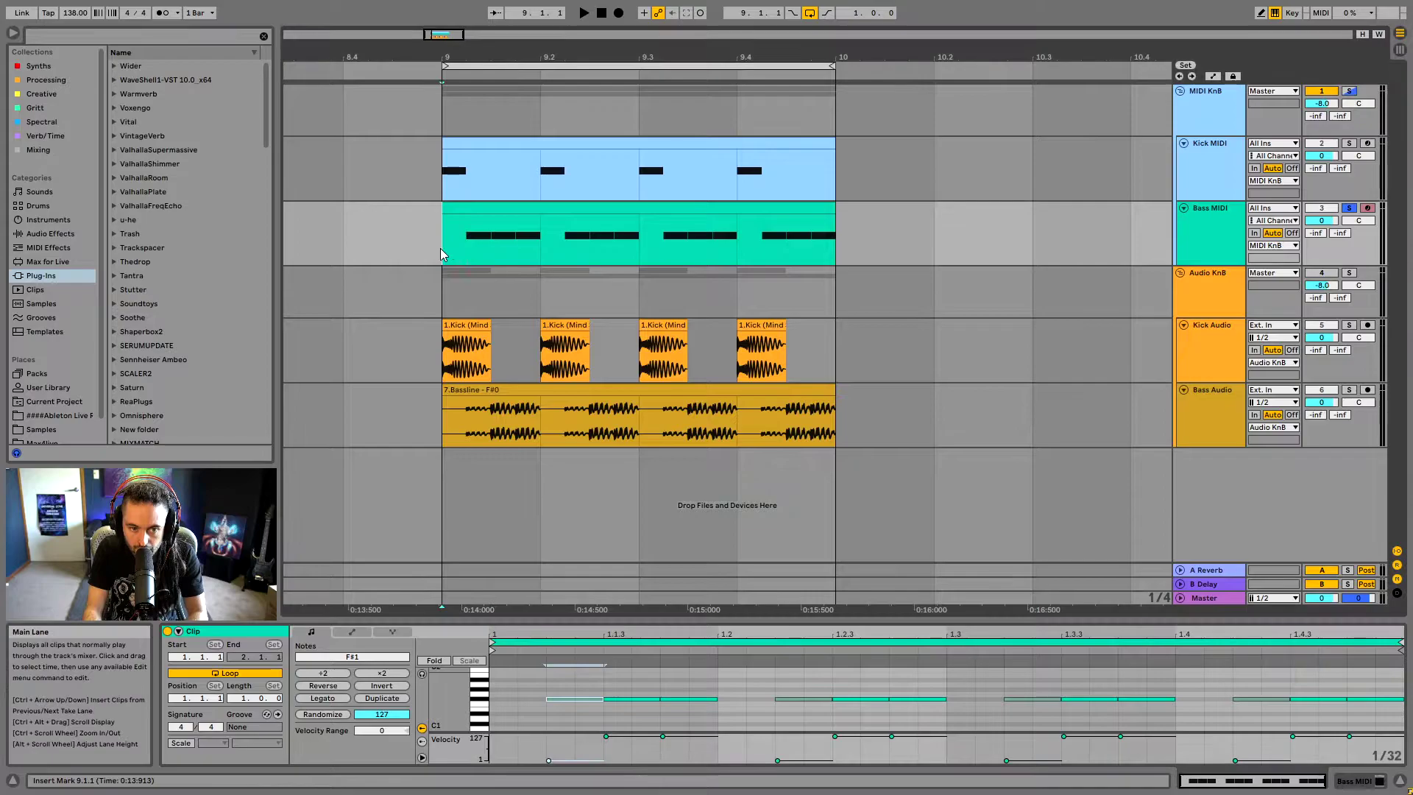
{"action": "left_click_drag", "start_coordinate": [440, 249], "coordinate": [548, 240]}
{"action": "left_click_drag", "start_coordinate": [738, 232], "coordinate": [918, 232]}
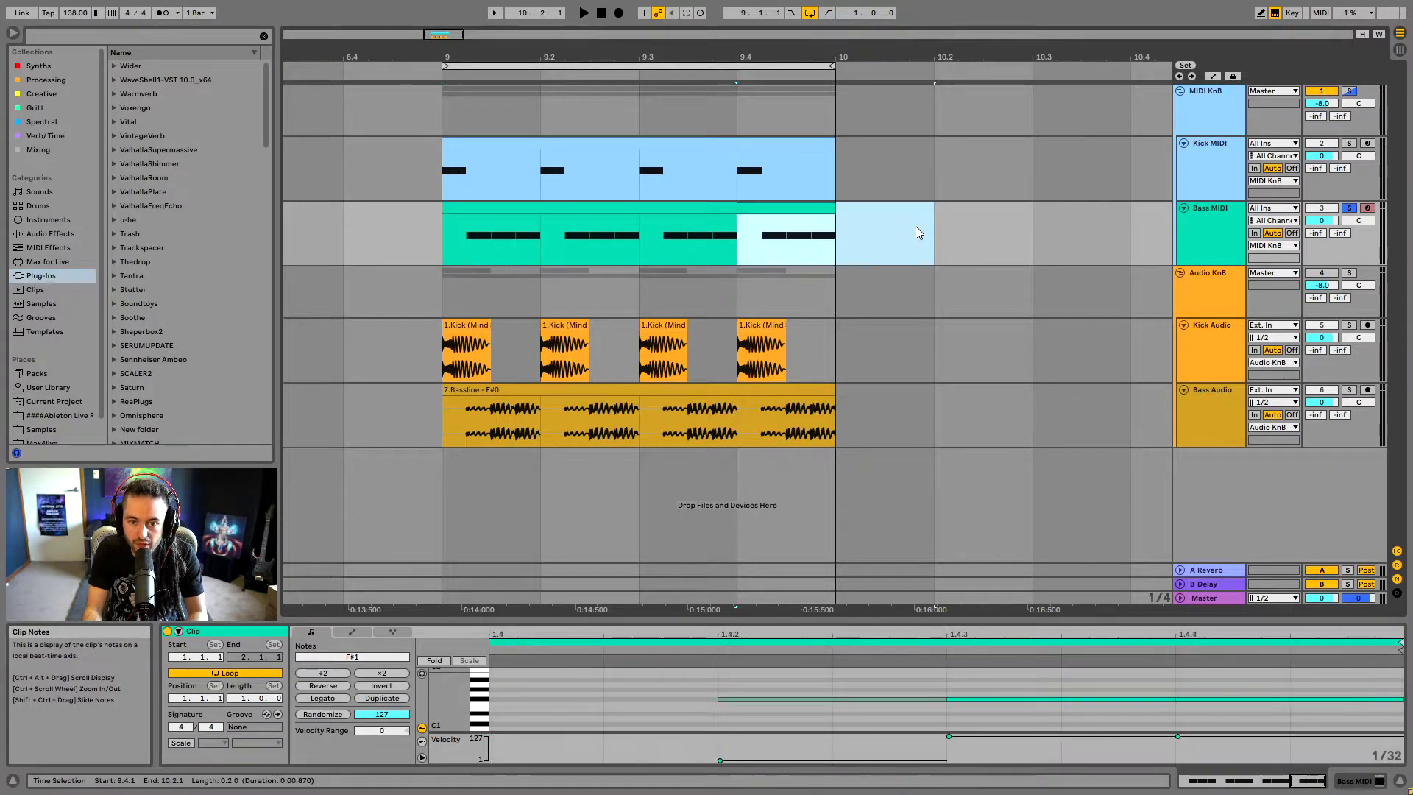
{"action": "left_click", "coordinate": [733, 253]}
{"action": "key", "text": "space"}
{"action": "key", "text": "space"}
{"action": "key", "text": "space"}
{"action": "key", "text": "space"}
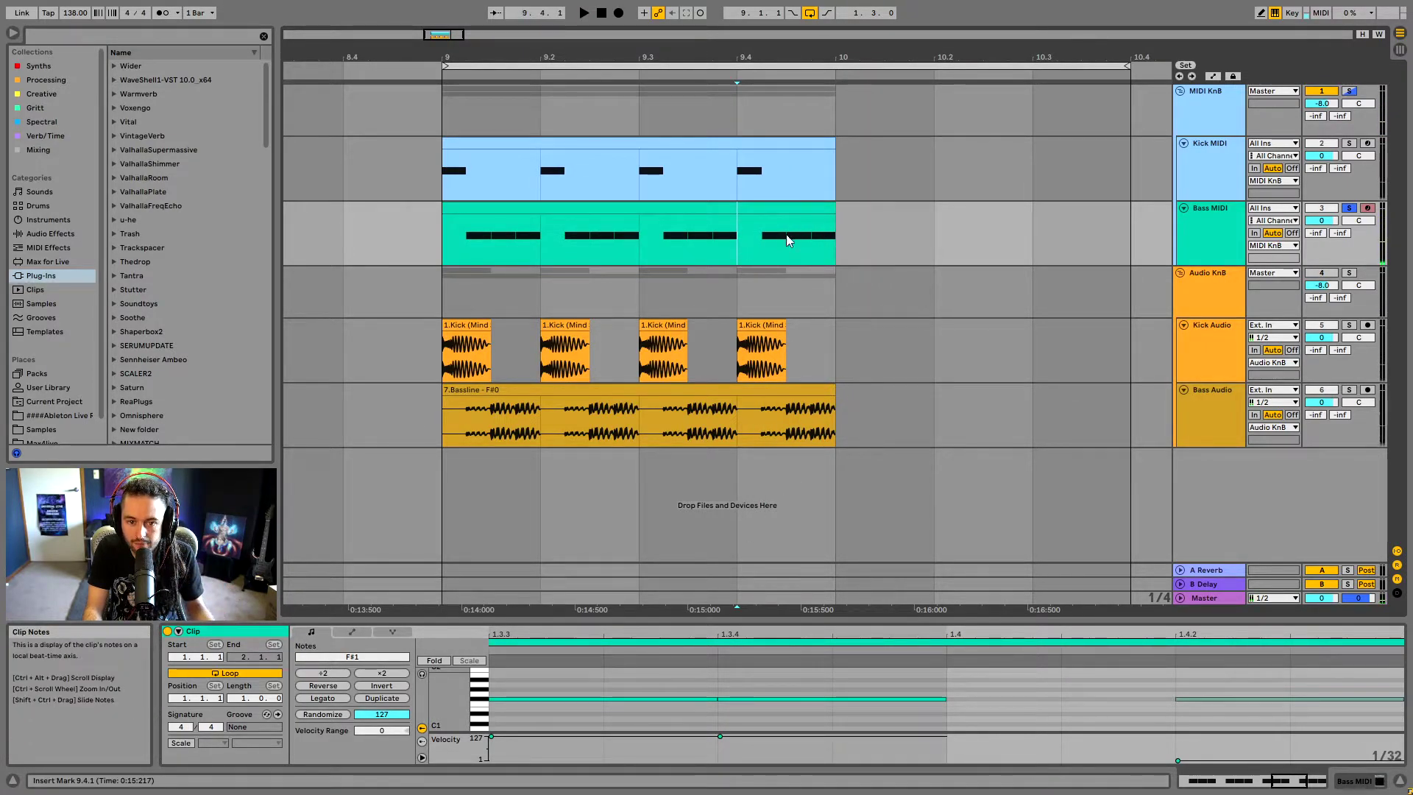
Audition the last beat of the Bass MIDI clip, select its first note at 1.4.2 and play from 9.4.2.
{"action": "left_click_drag", "start_coordinate": [738, 234], "coordinate": [836, 243]}
{"action": "key", "text": "space"}
{"action": "key", "text": "space"}
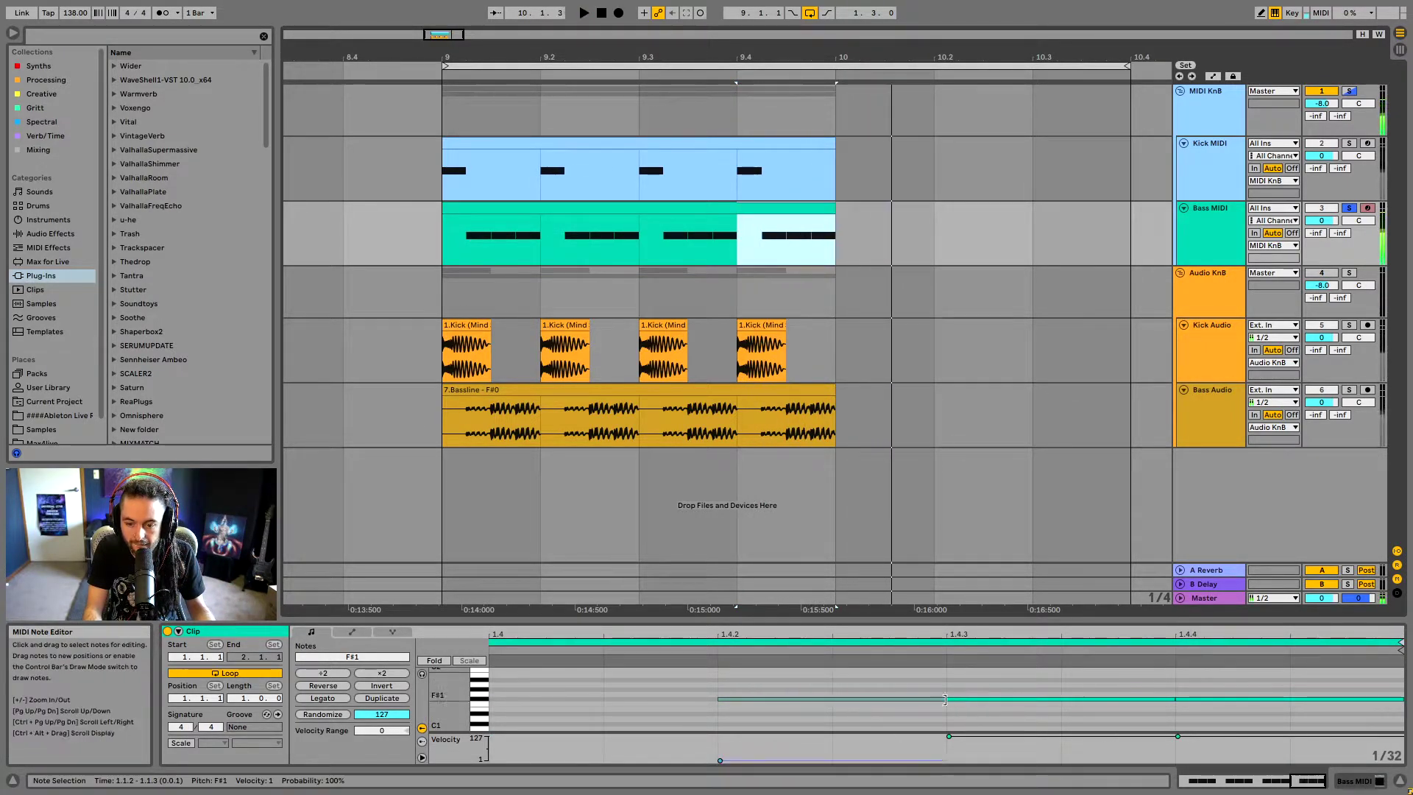
{"action": "left_click", "coordinate": [719, 760]}
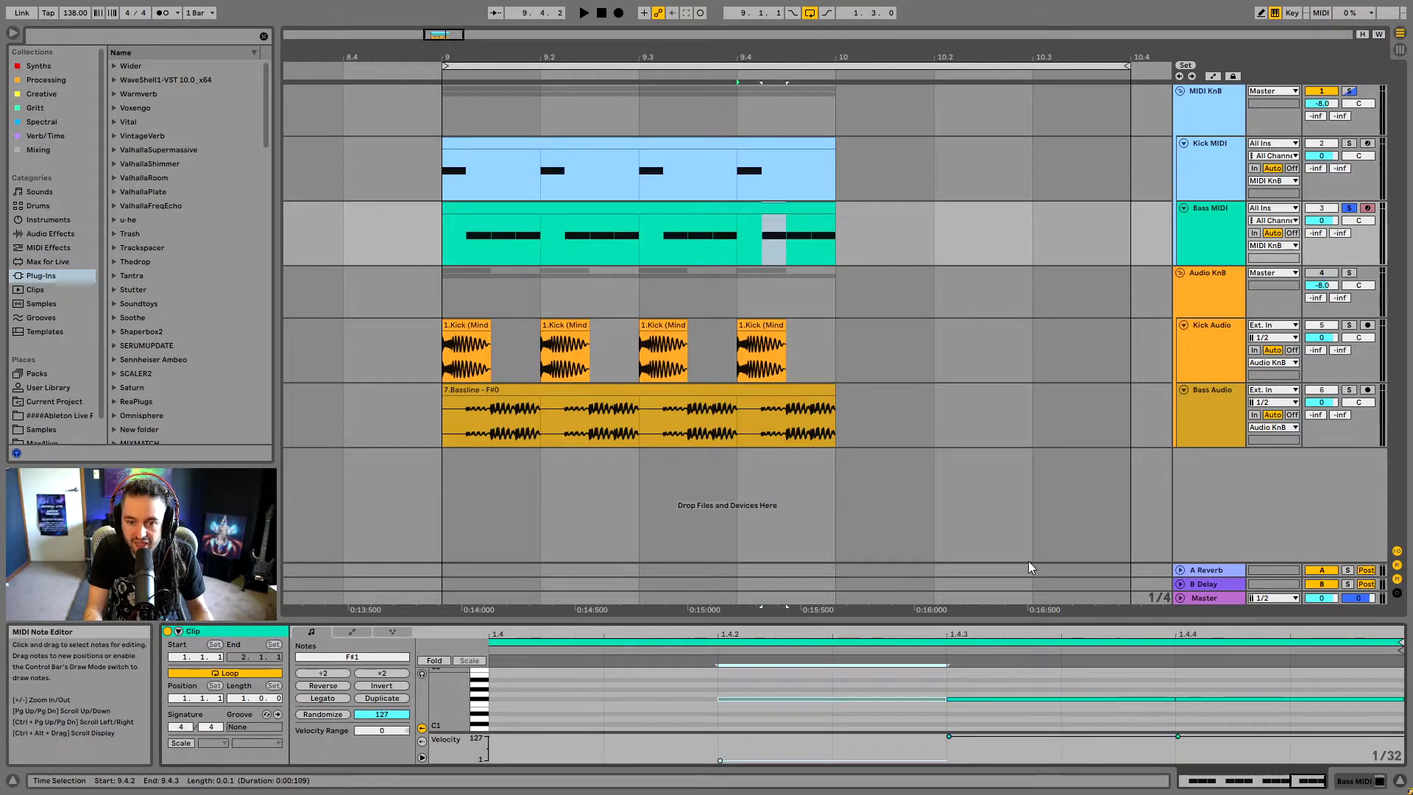
{"action": "left_click", "coordinate": [766, 234]}
{"action": "key", "text": "space"}
{"action": "key", "text": "space"}
Select 9.4.1 to 10.1.1 across the Kick MIDI and Bass MIDI tracks and loop that one beat.
{"action": "left_click_drag", "start_coordinate": [733, 237], "coordinate": [826, 234]}
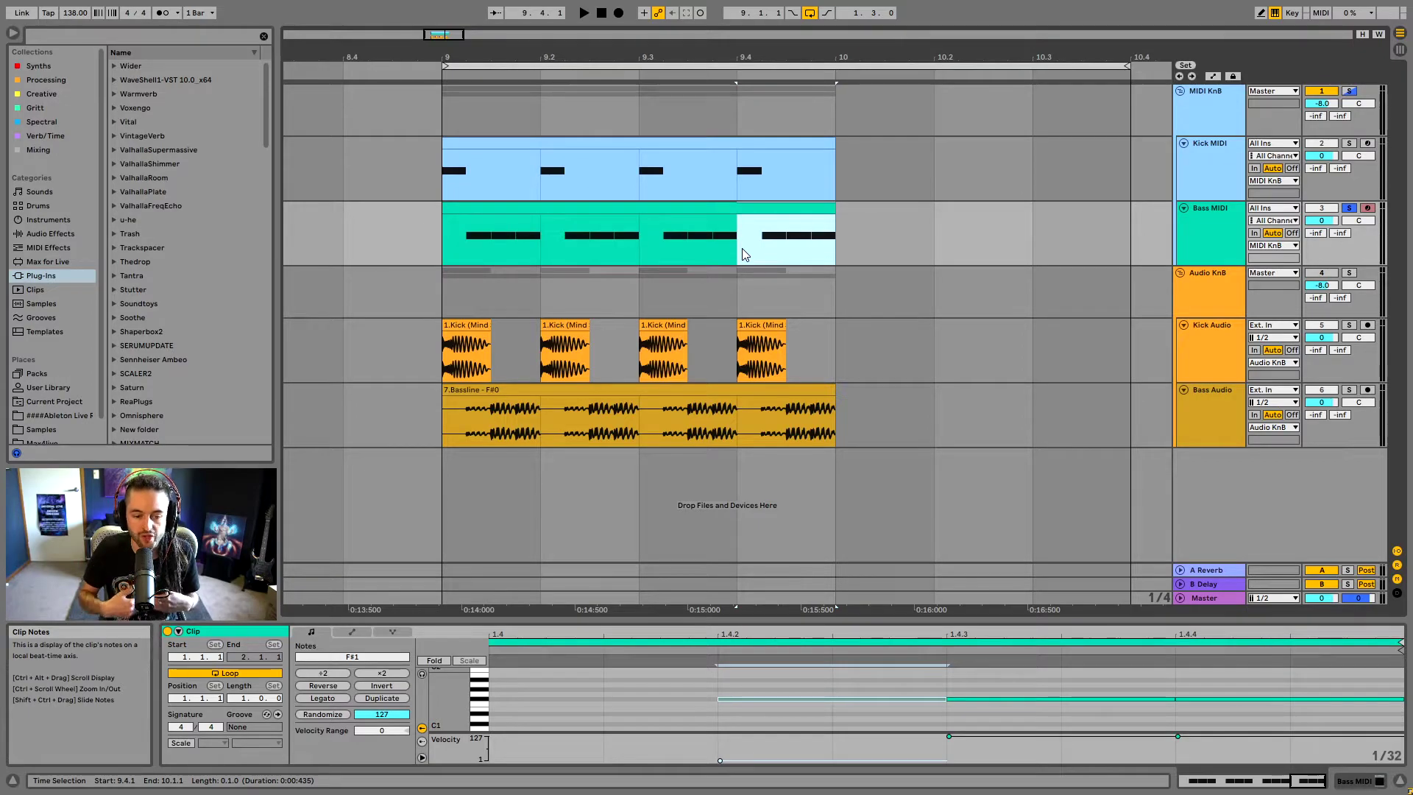
{"action": "left_click_drag", "start_coordinate": [742, 249], "coordinate": [836, 170]}
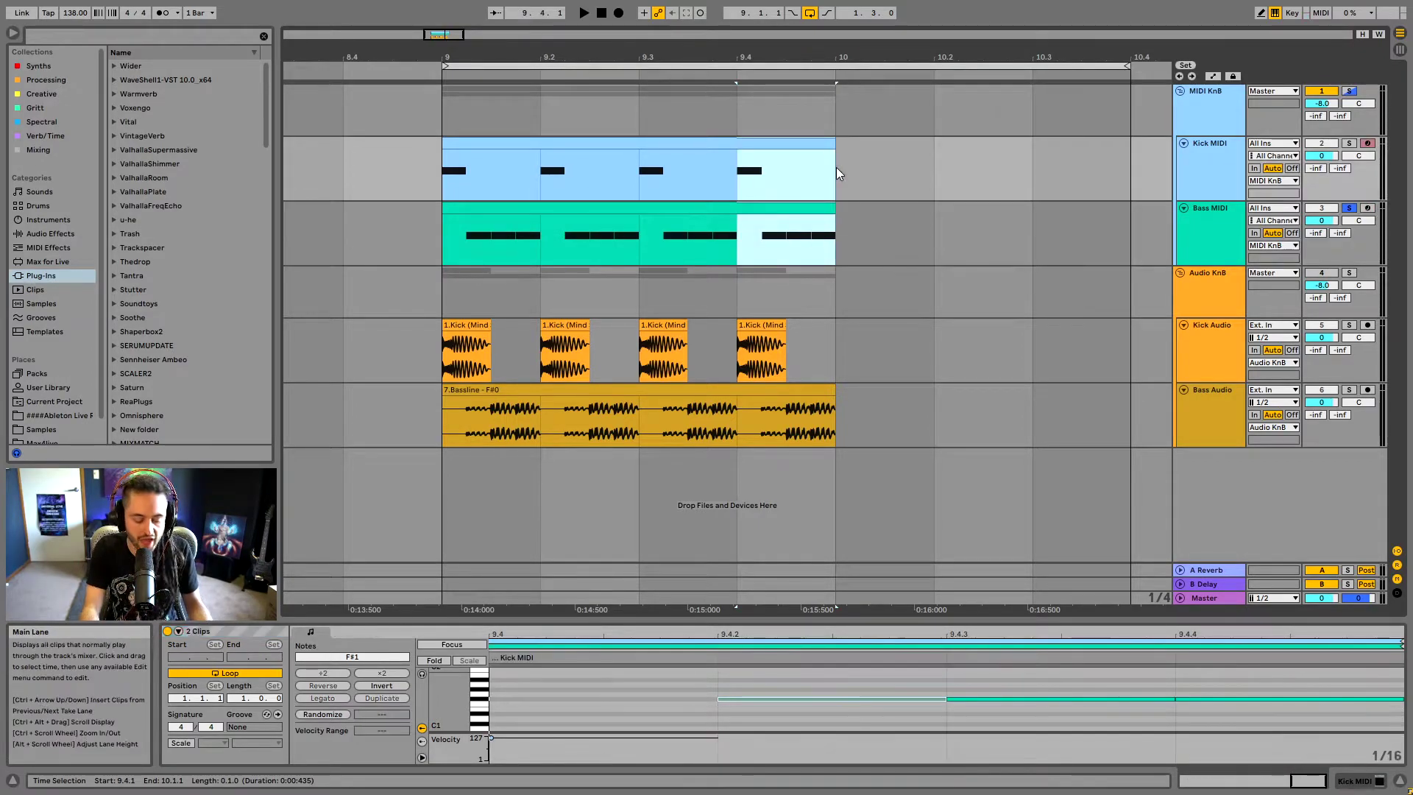
{"action": "key", "text": "ctrl+l"}
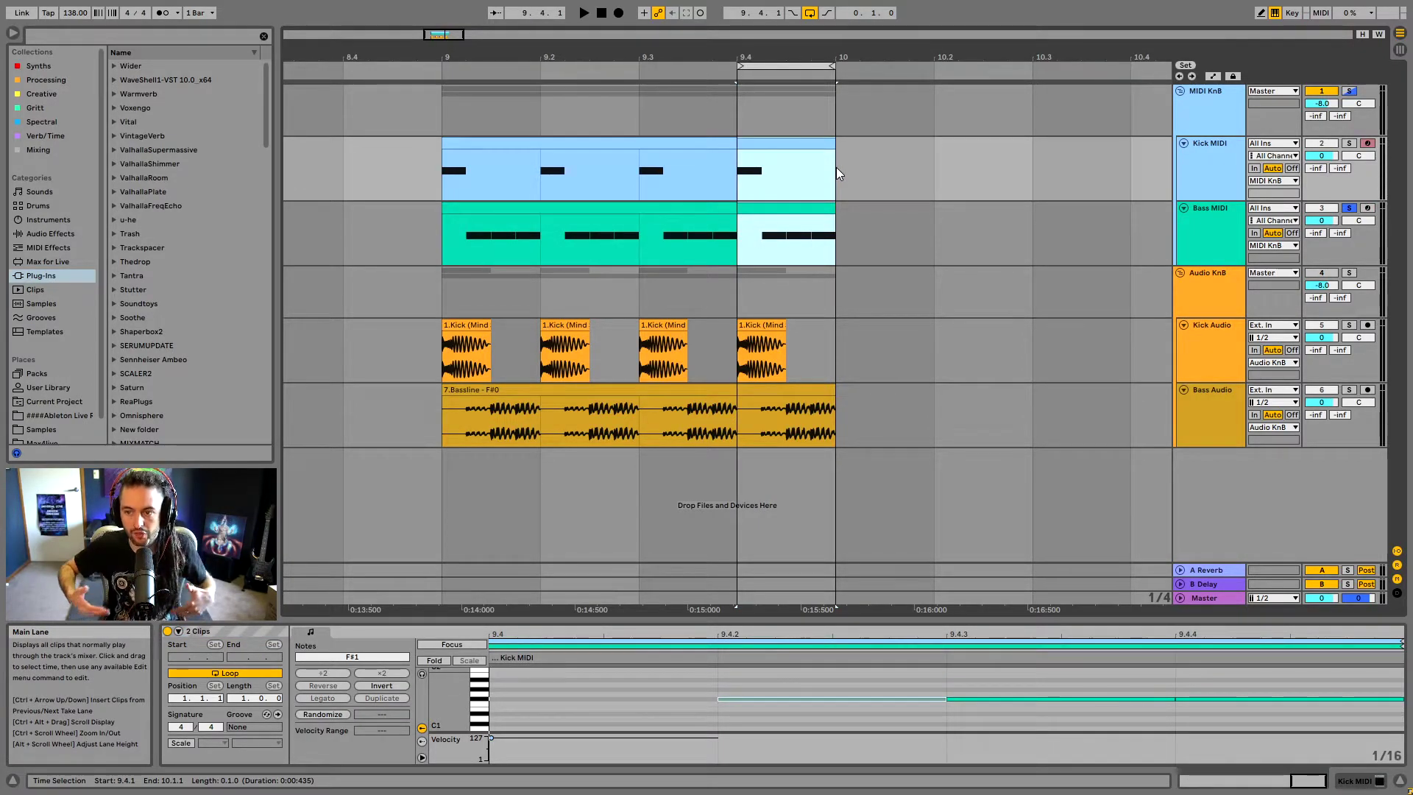
Solo the Kick MIDI track alongside the bass, audition the one-beat loop and select the Bass MIDI clip.
{"action": "left_click", "coordinate": [1349, 143]}
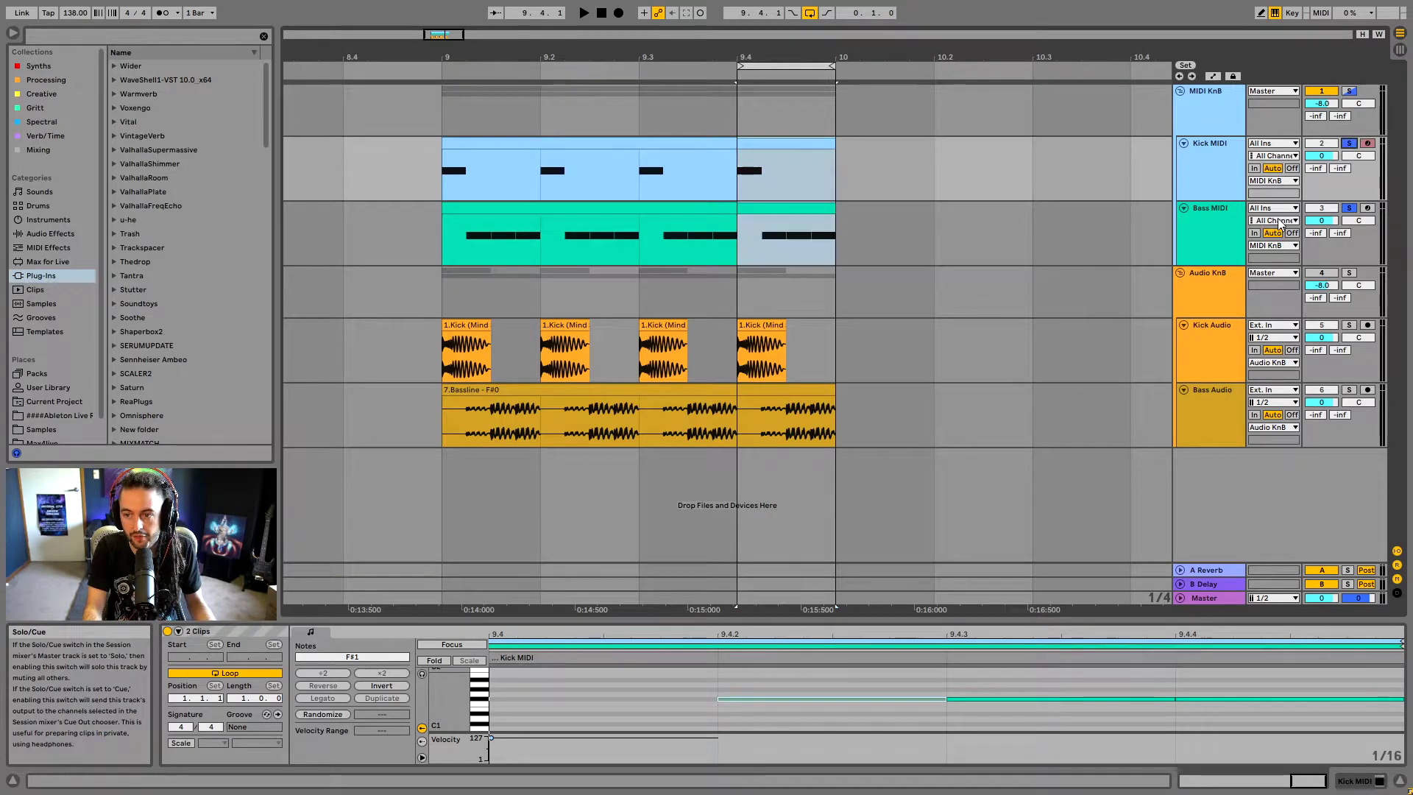
{"action": "key", "text": "space"}
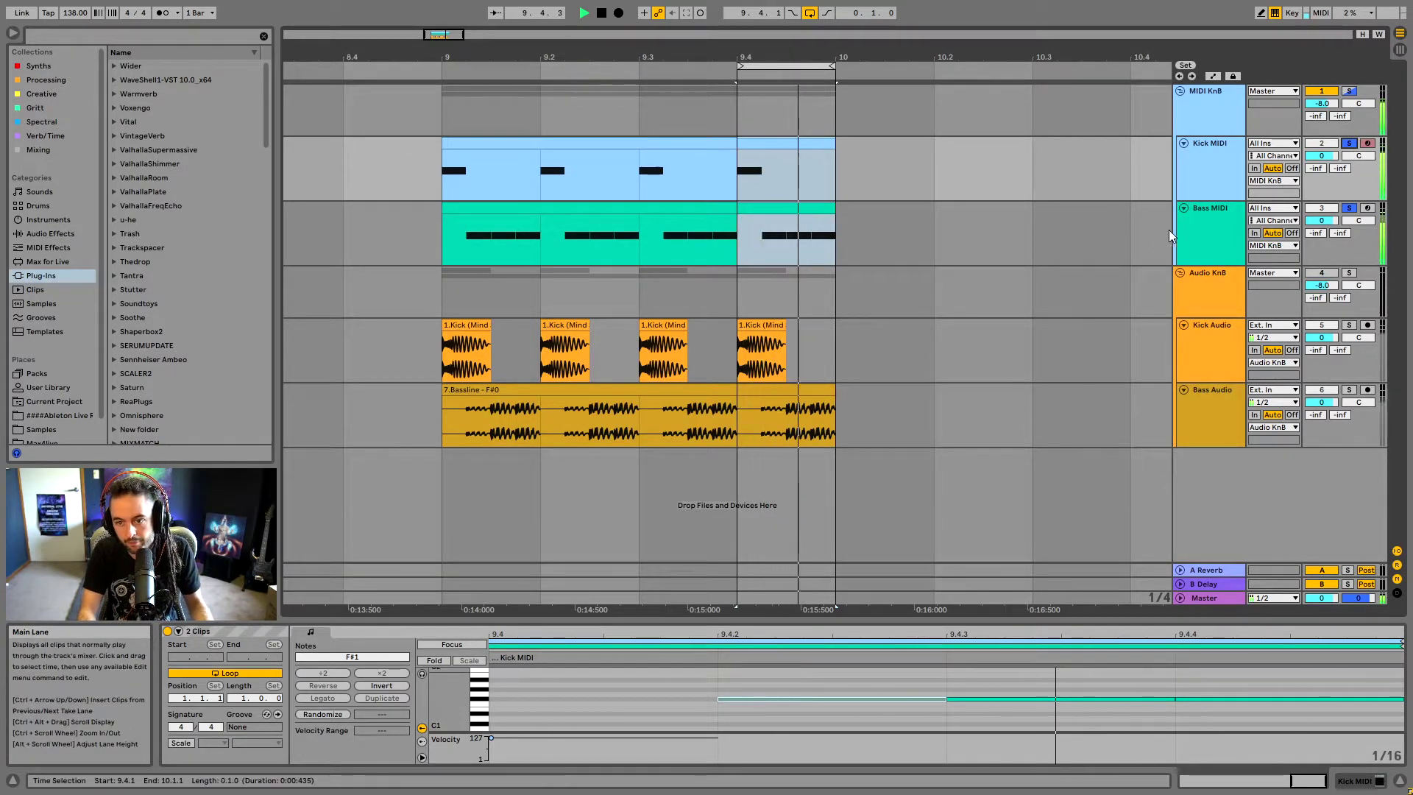
{"action": "key", "text": "space"}
{"action": "left_click", "coordinate": [786, 249]}
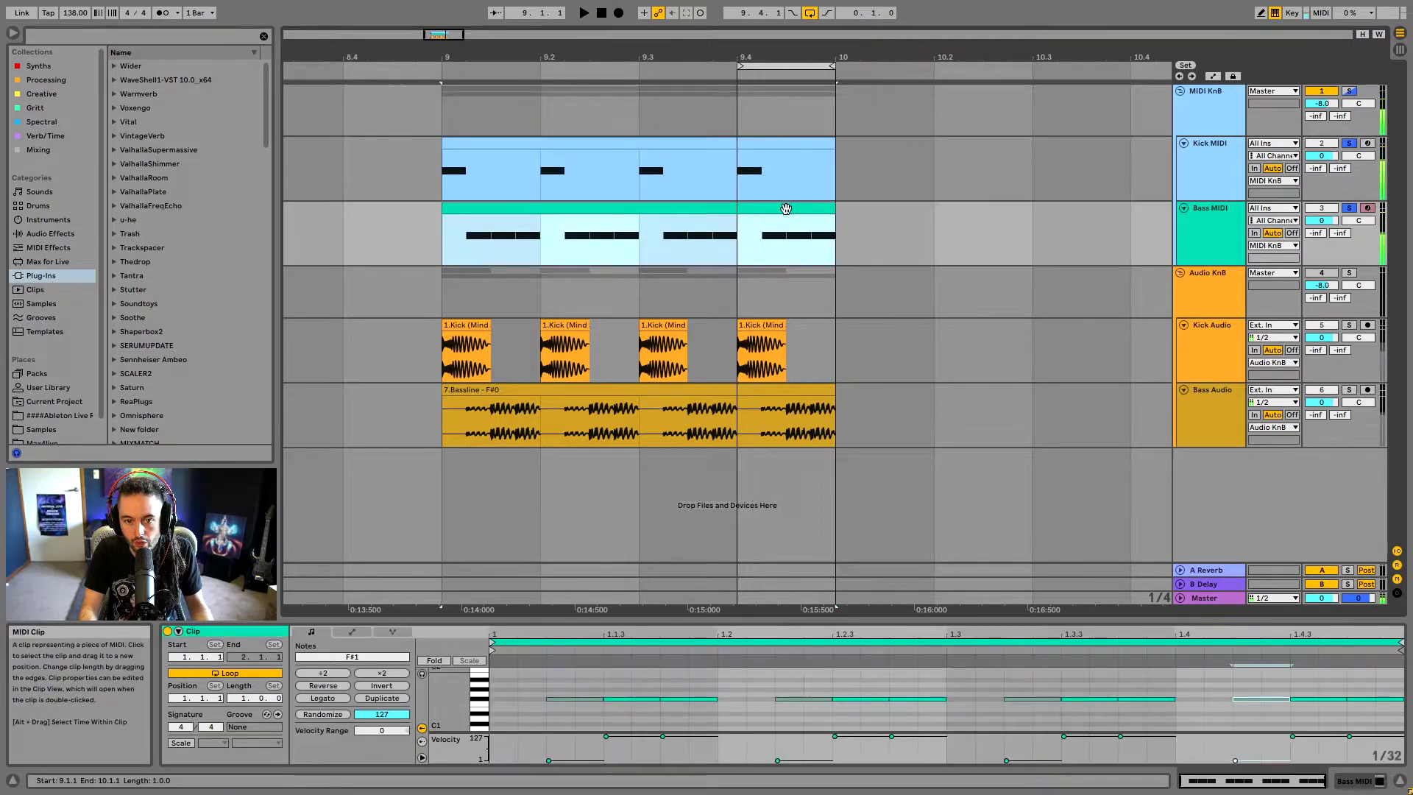
Raise the velocity of the Bass MIDI note at 1.4.2 to 127 and audition the loop from 9.4.1.
{"action": "left_click", "coordinate": [549, 759]}
{"action": "left_click", "coordinate": [1234, 760]}
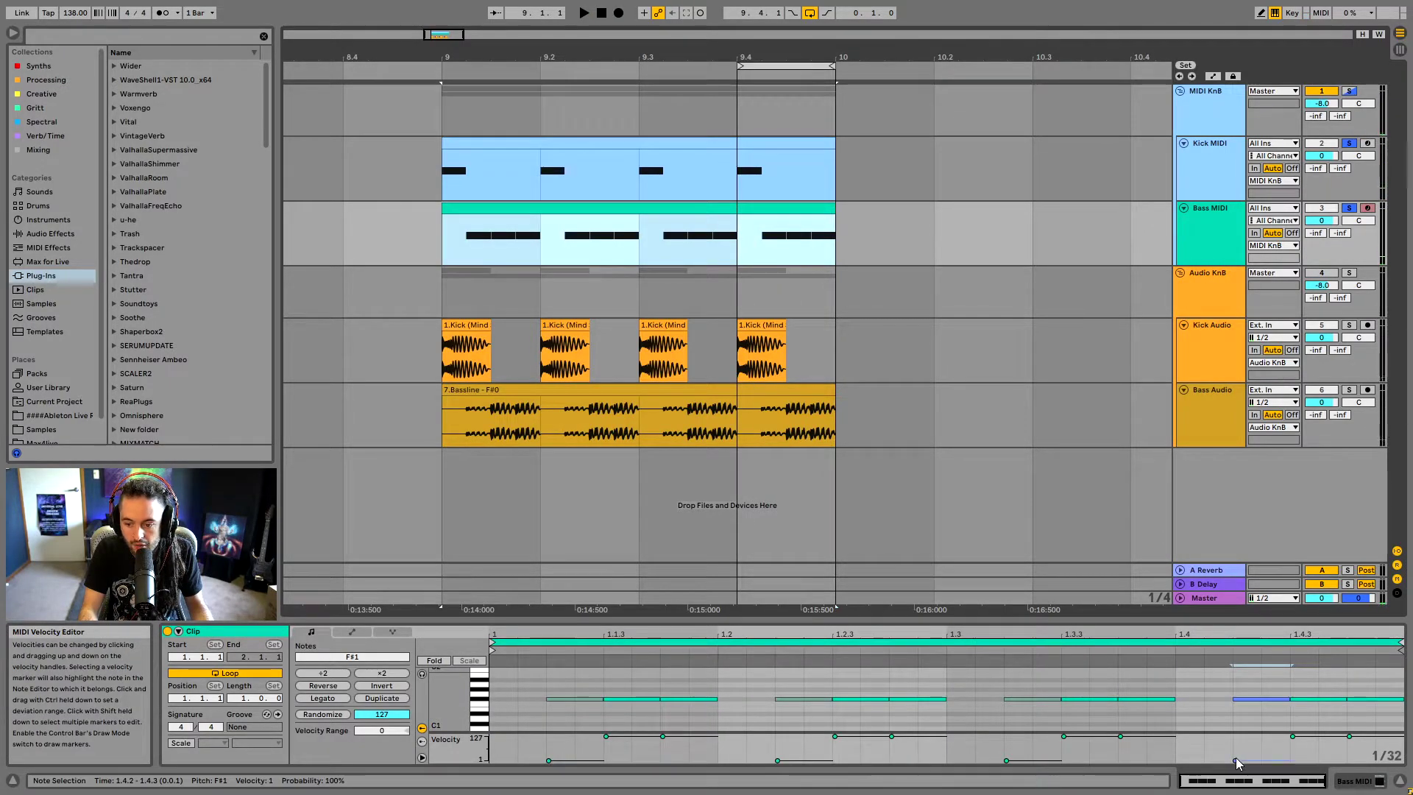
{"action": "key", "text": "0"}
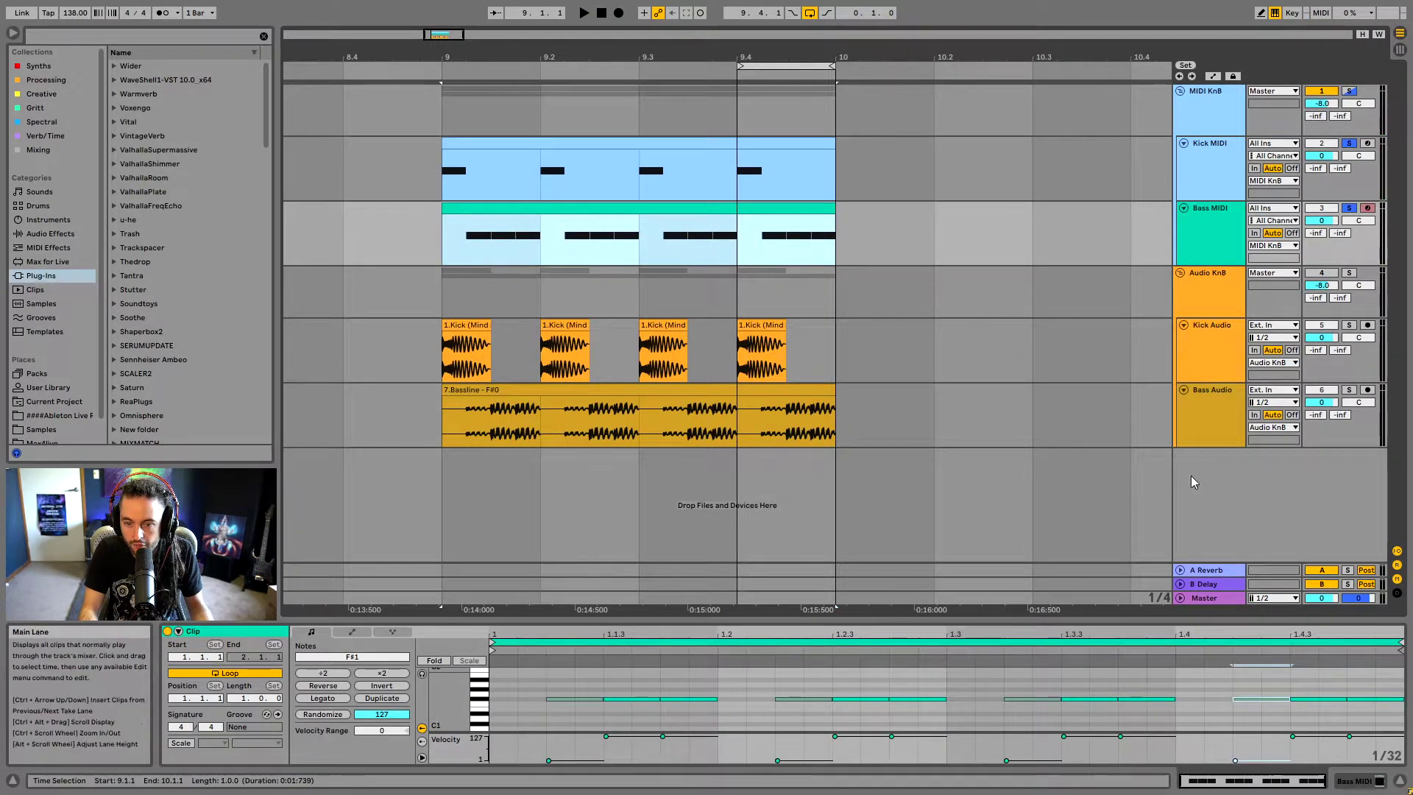
{"action": "left_click_drag", "start_coordinate": [1237, 759], "coordinate": [1237, 736]}
{"action": "left_click", "coordinate": [736, 247]}
{"action": "key", "text": "space"}
{"action": "left_click", "coordinate": [1235, 736]}
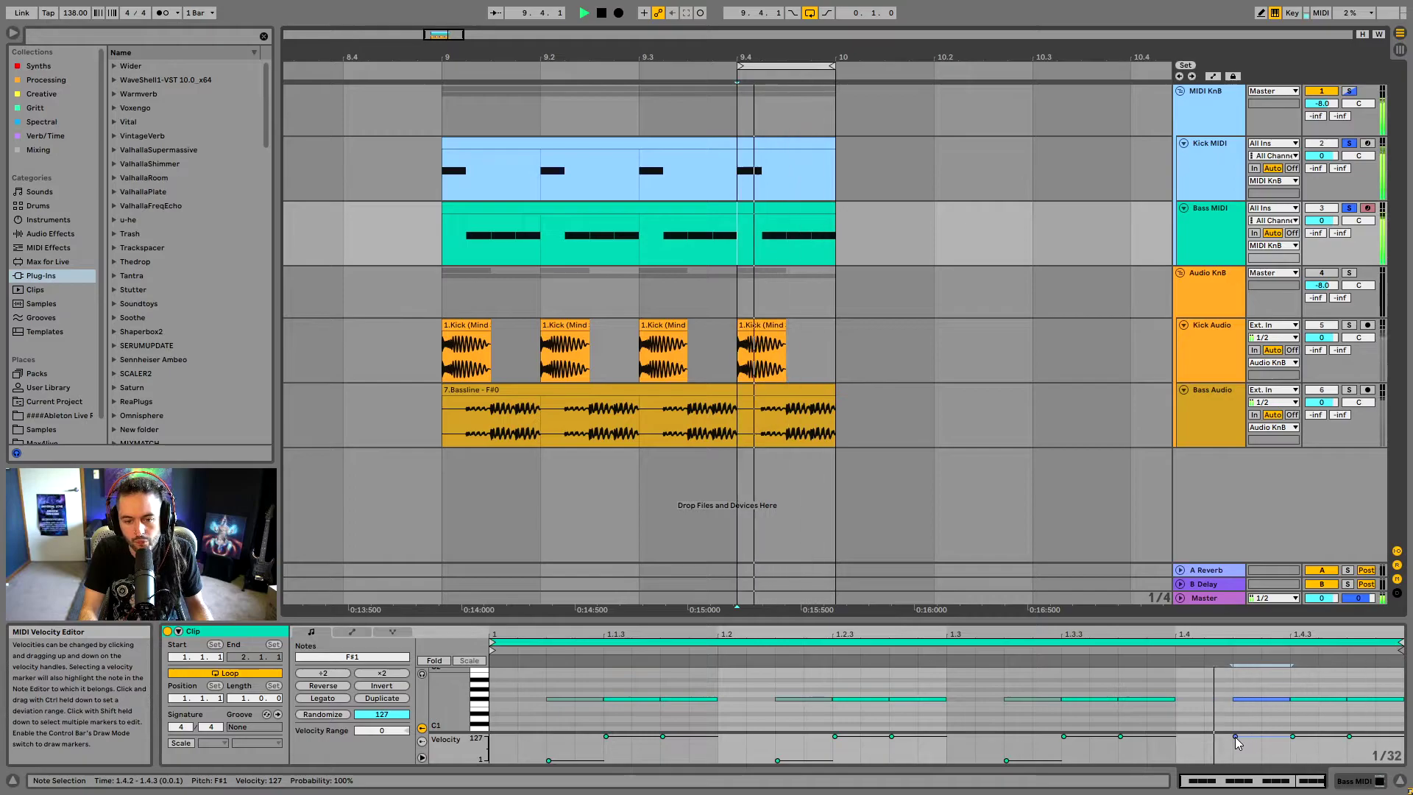
Lower the velocity of the Bass MIDI note at 1.4.2 to 1, keep auditioning the loop and stop playback.
{"action": "left_click_drag", "start_coordinate": [1235, 736], "coordinate": [1235, 762]}
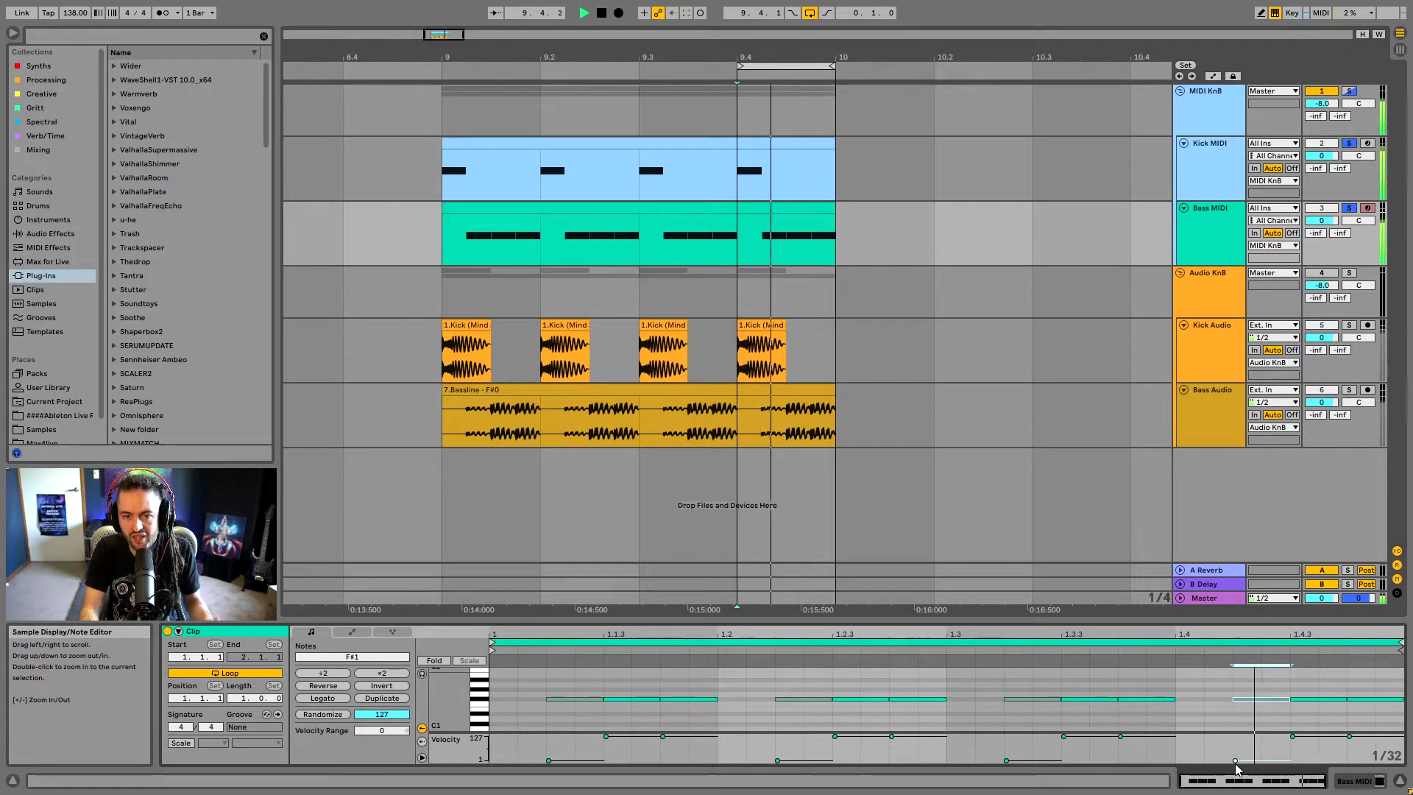
{"action": "mouse_move", "coordinate": [1235, 760]}
{"action": "left_mouse_down"}
{"action": "mouse_move", "coordinate": [1235, 746]}
{"action": "mouse_move", "coordinate": [1234, 760]}
{"action": "left_mouse_up"}
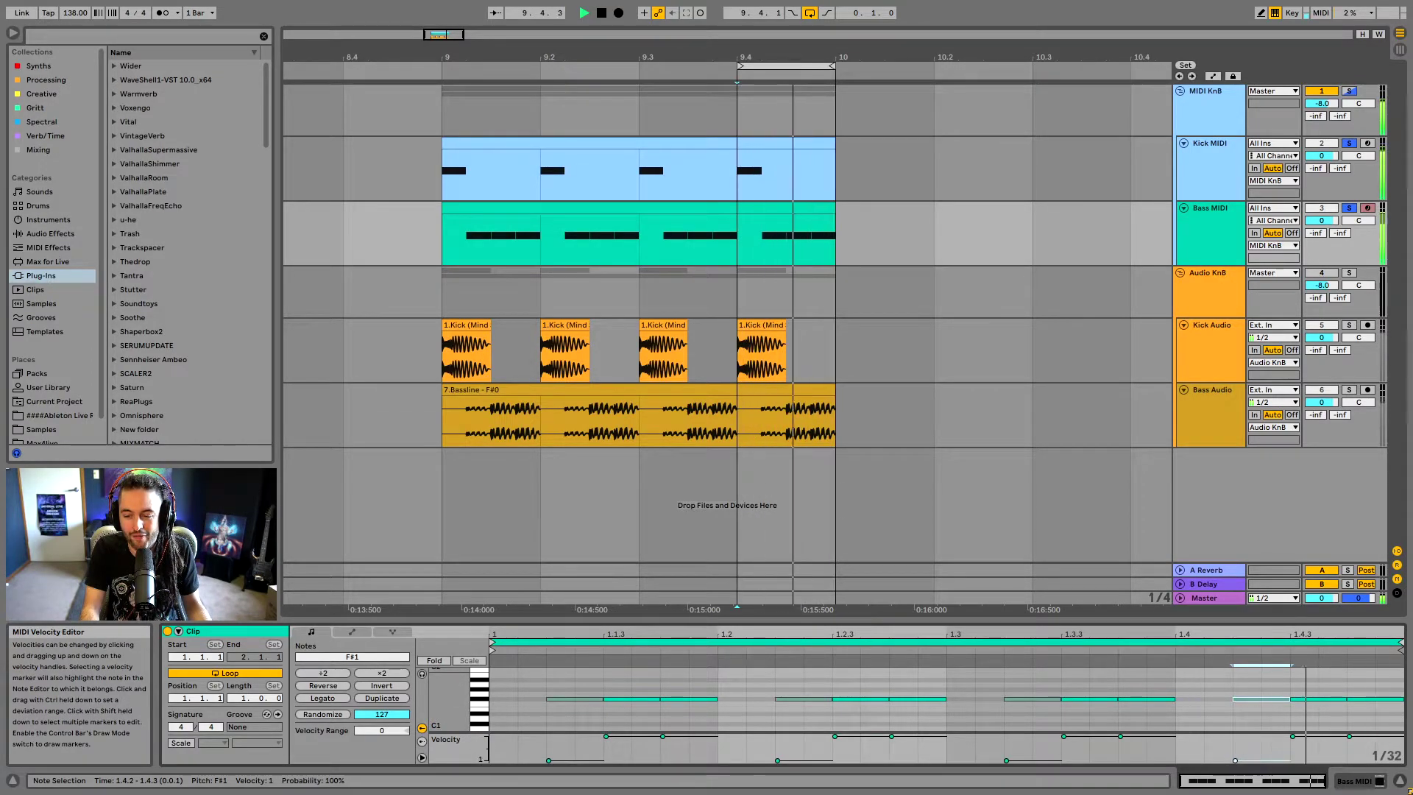
{"action": "key", "text": "space"}
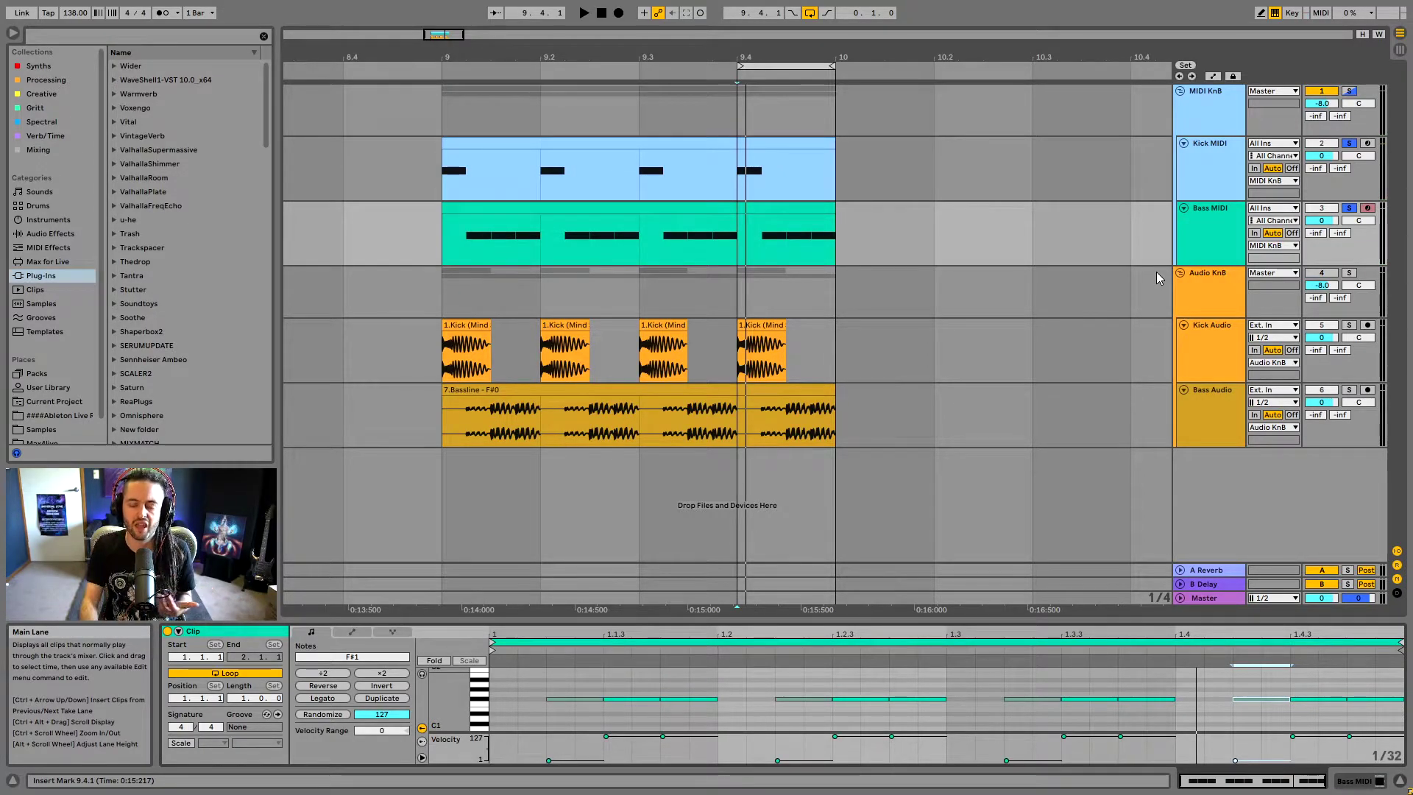
Show the Kick MIDI track's devices and extend the arrangement loop back to 9.1.1 so it spans 1.0.0.
{"action": "double_click", "coordinate": [1223, 163]}
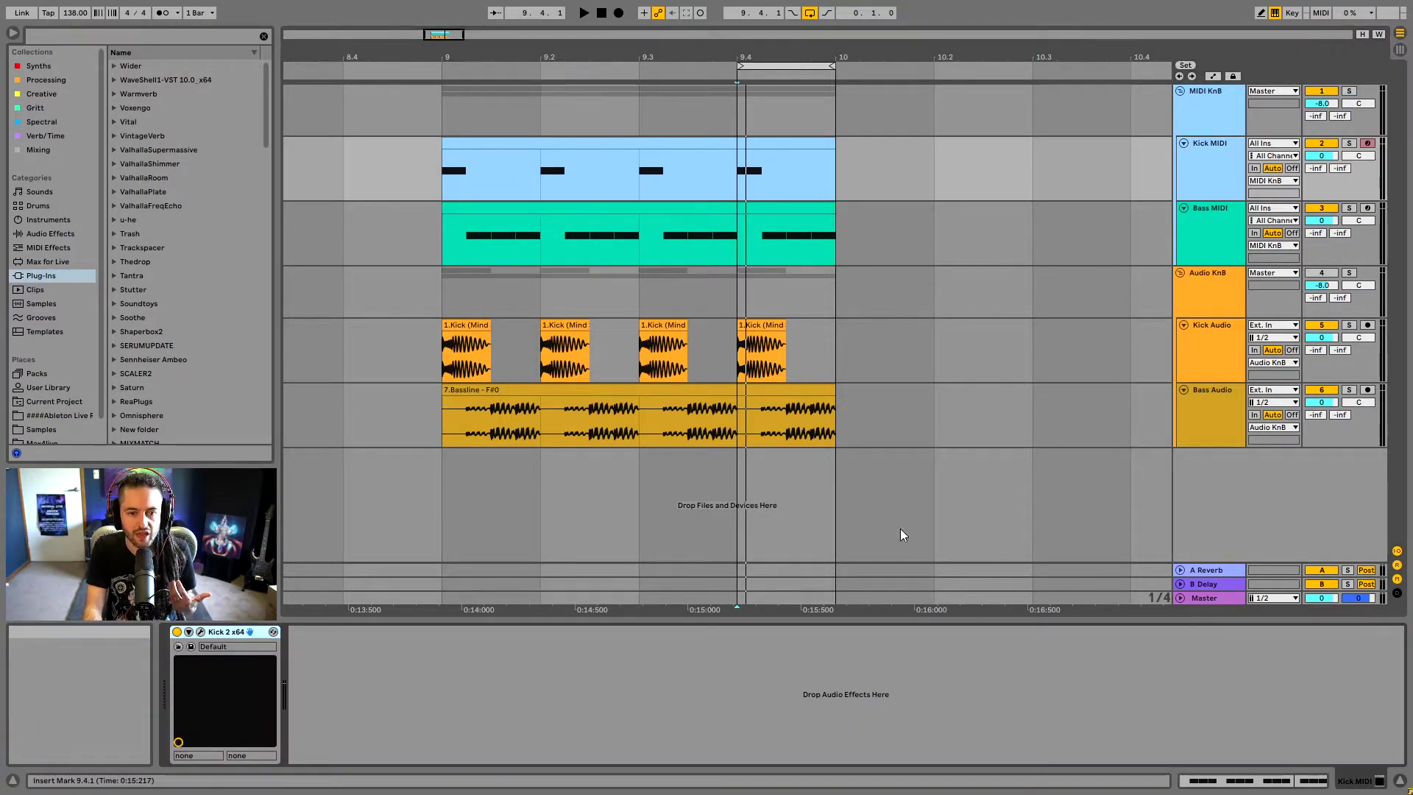
{"action": "left_click_drag", "start_coordinate": [740, 66], "coordinate": [449, 66]}
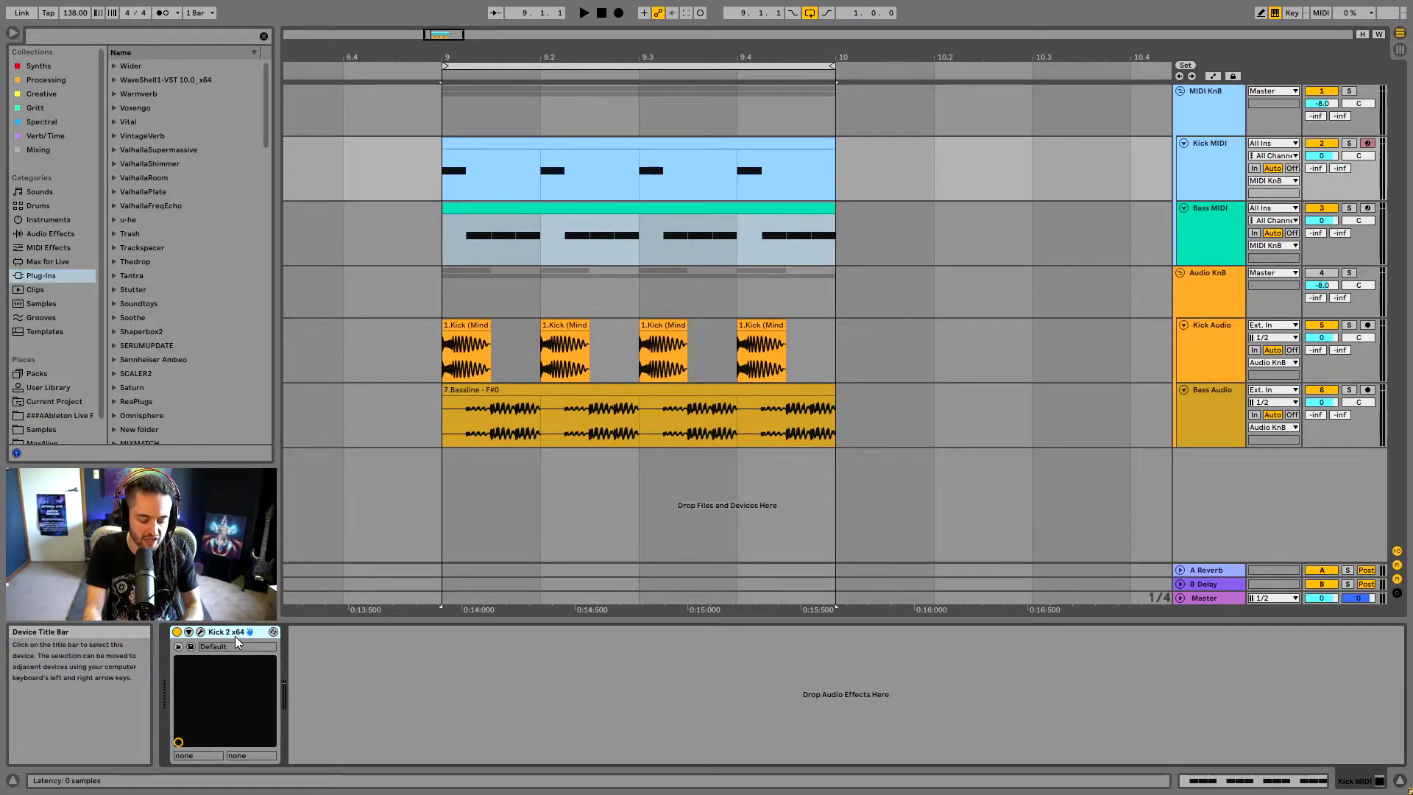
Remove Kick 2 from the Kick MIDI track and load Serum_x64 on it instead.
{"action": "key", "text": "Delete"}
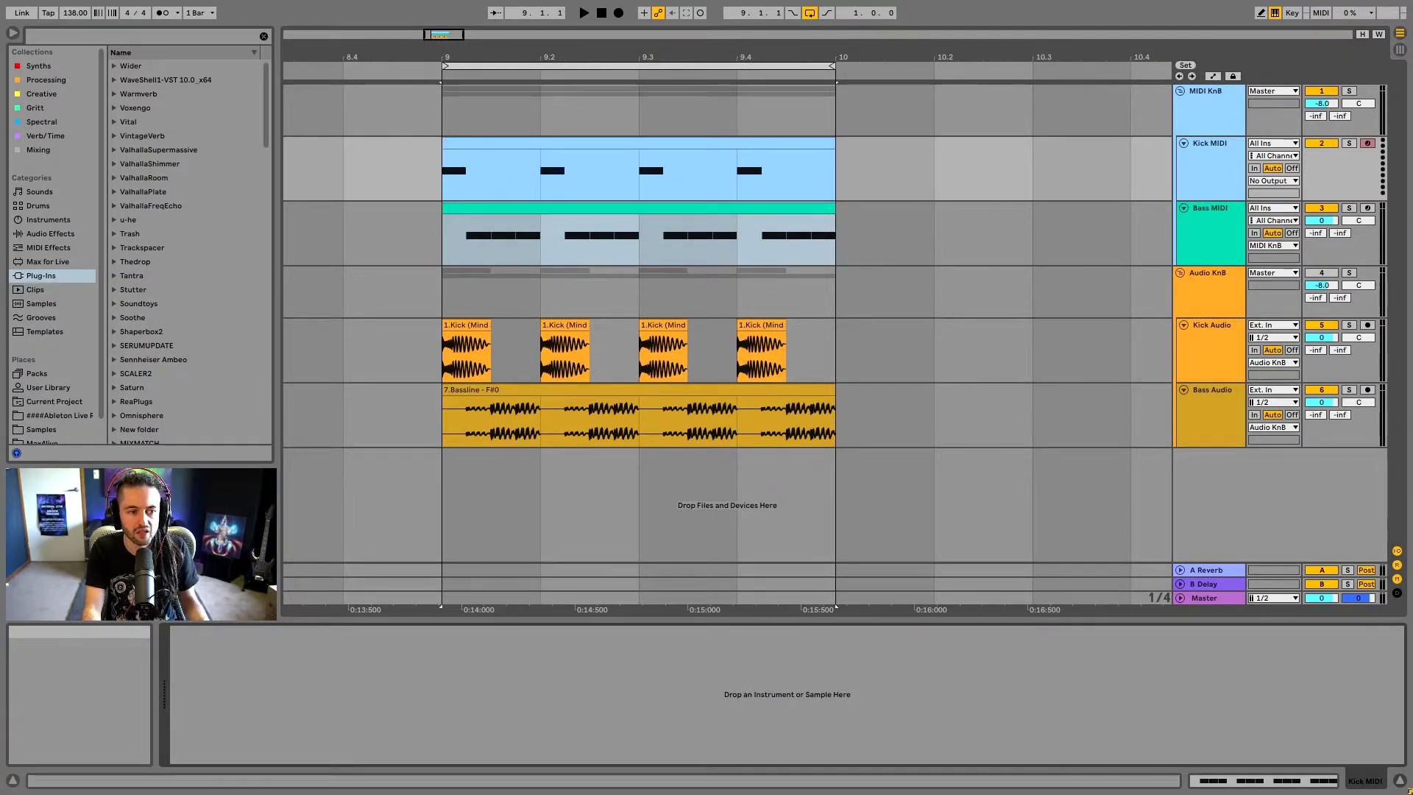
{"action": "left_click", "coordinate": [59, 72]}
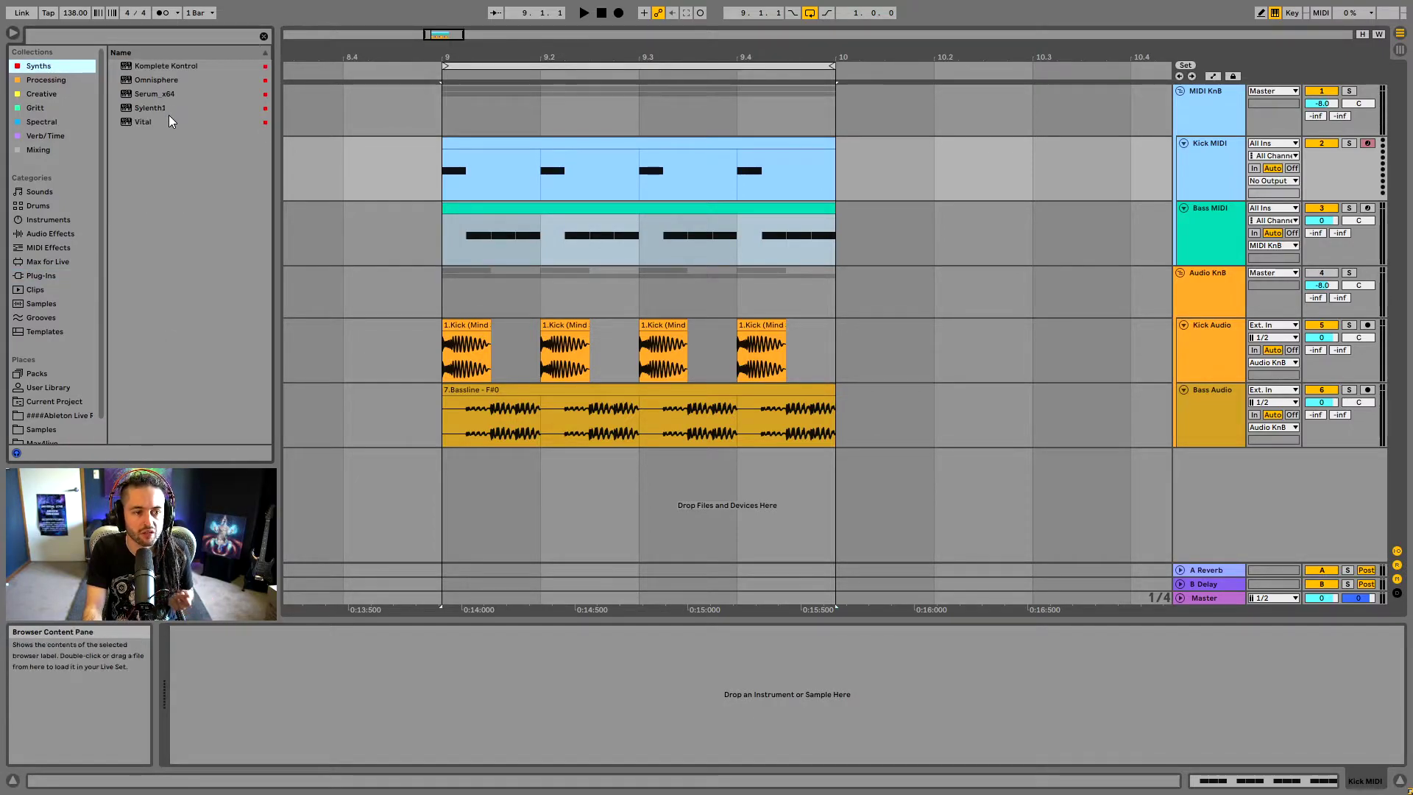
{"action": "left_click_drag", "start_coordinate": [148, 94], "coordinate": [488, 149]}
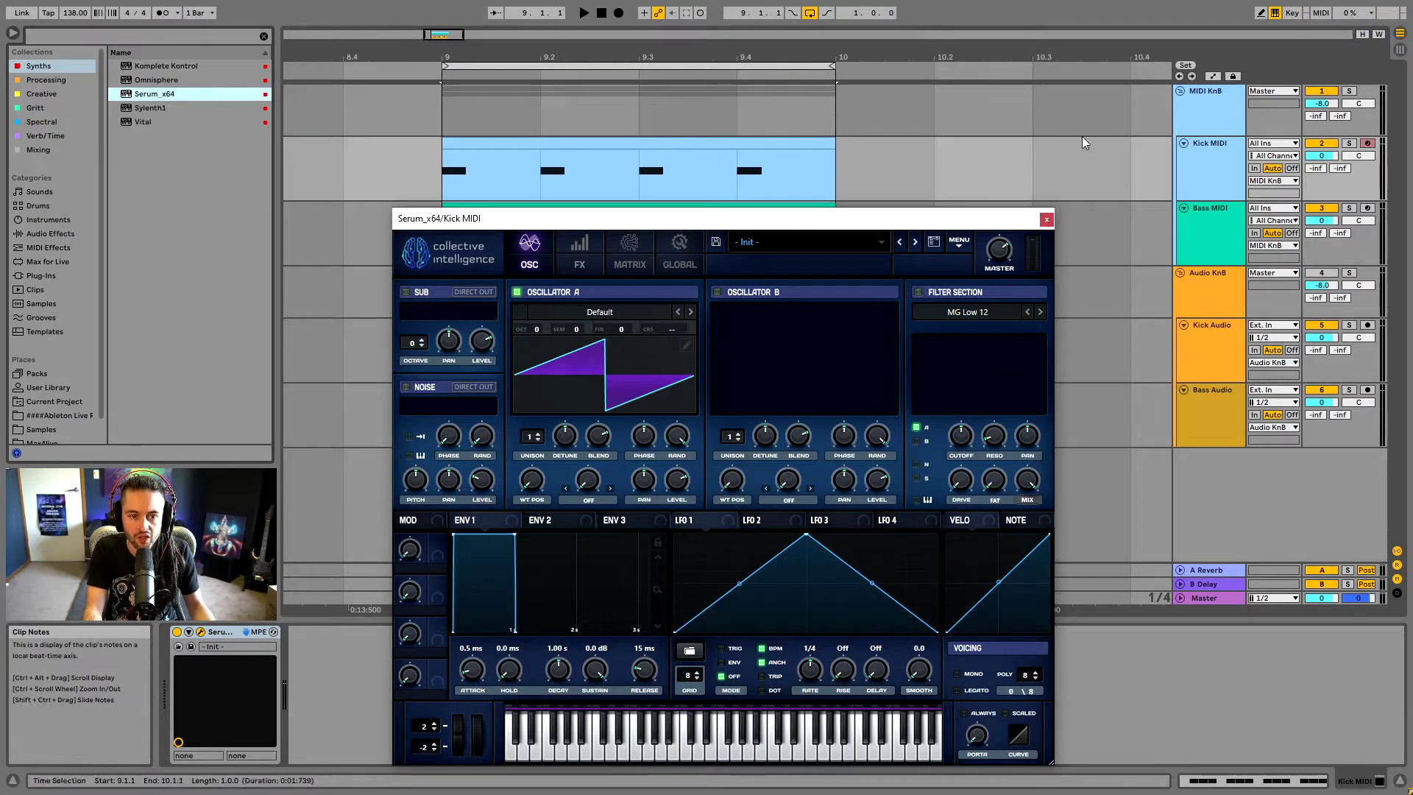
Audition the one-bar loop with Serum on the Kick MIDI track, first in the mix and once more with that track soloed.
{"action": "key", "text": "space"}
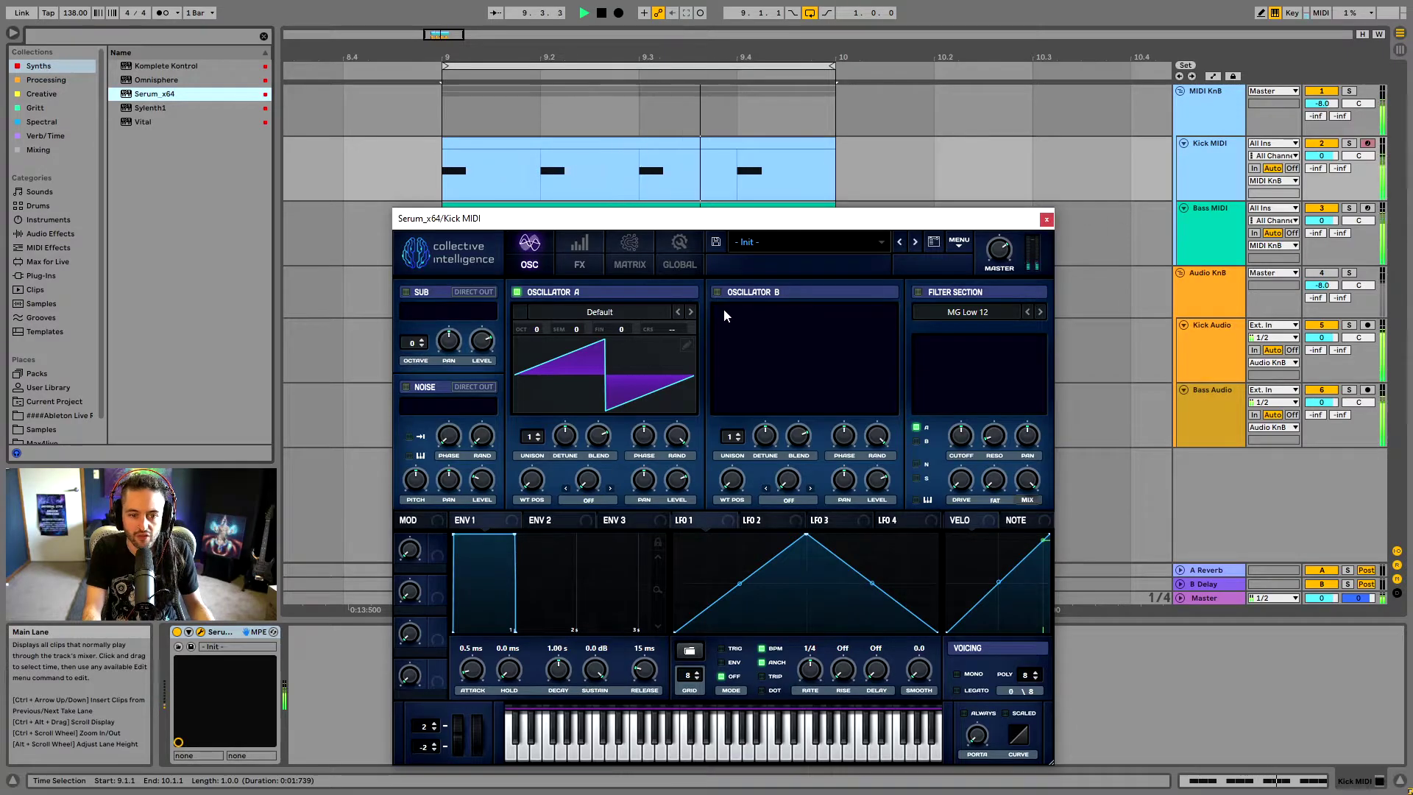
{"action": "key", "text": "space"}
{"action": "left_click", "coordinate": [1351, 143]}
{"action": "key", "text": "space"}
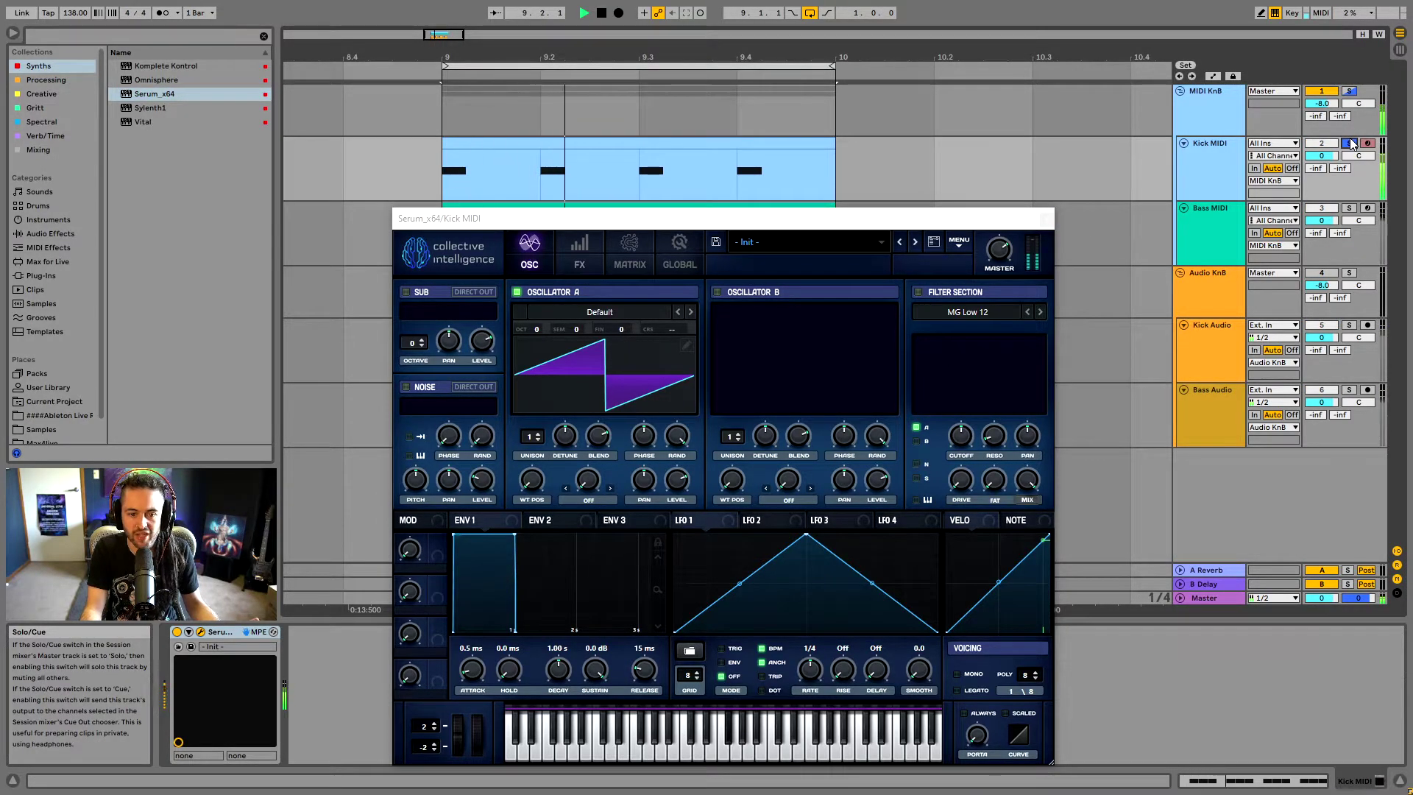
{"action": "key", "text": "space"}
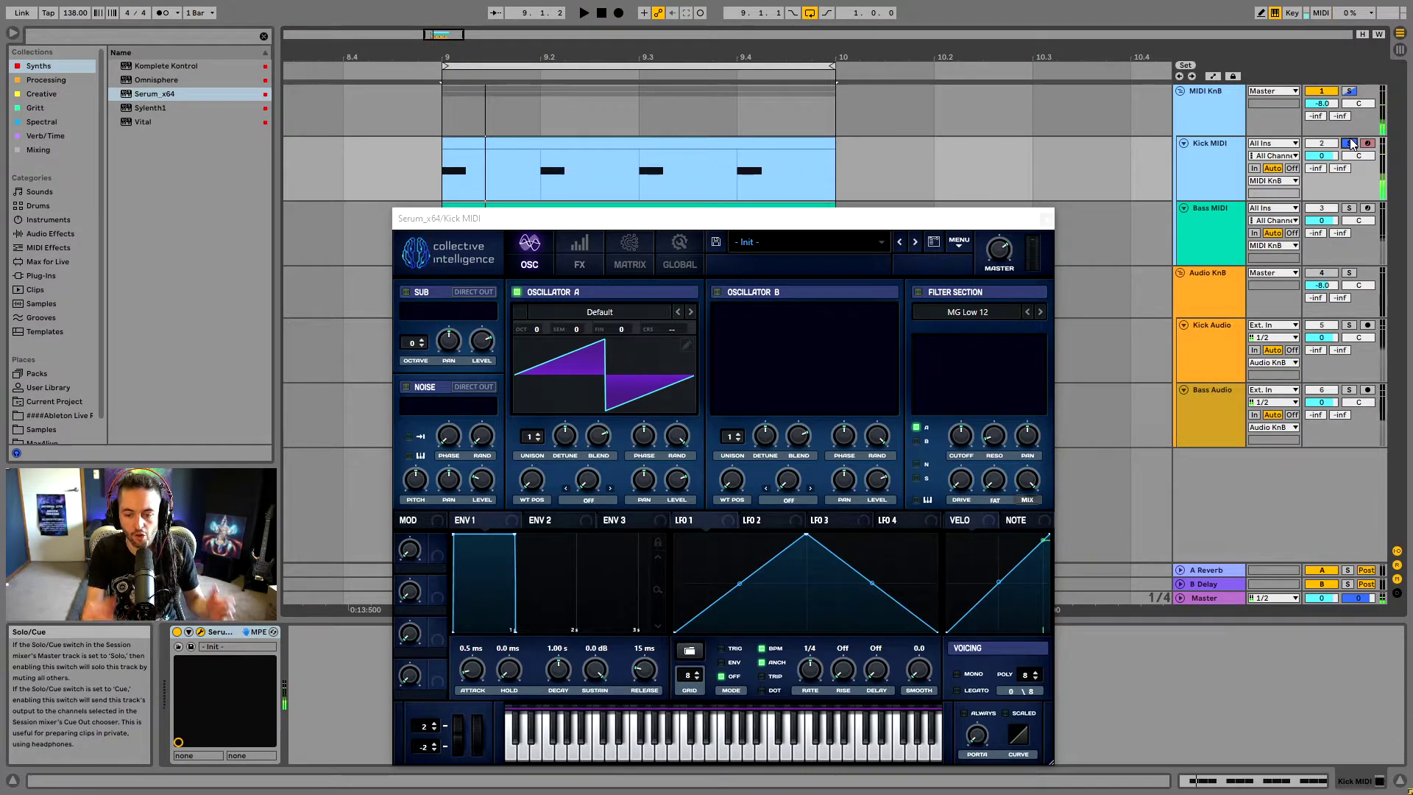
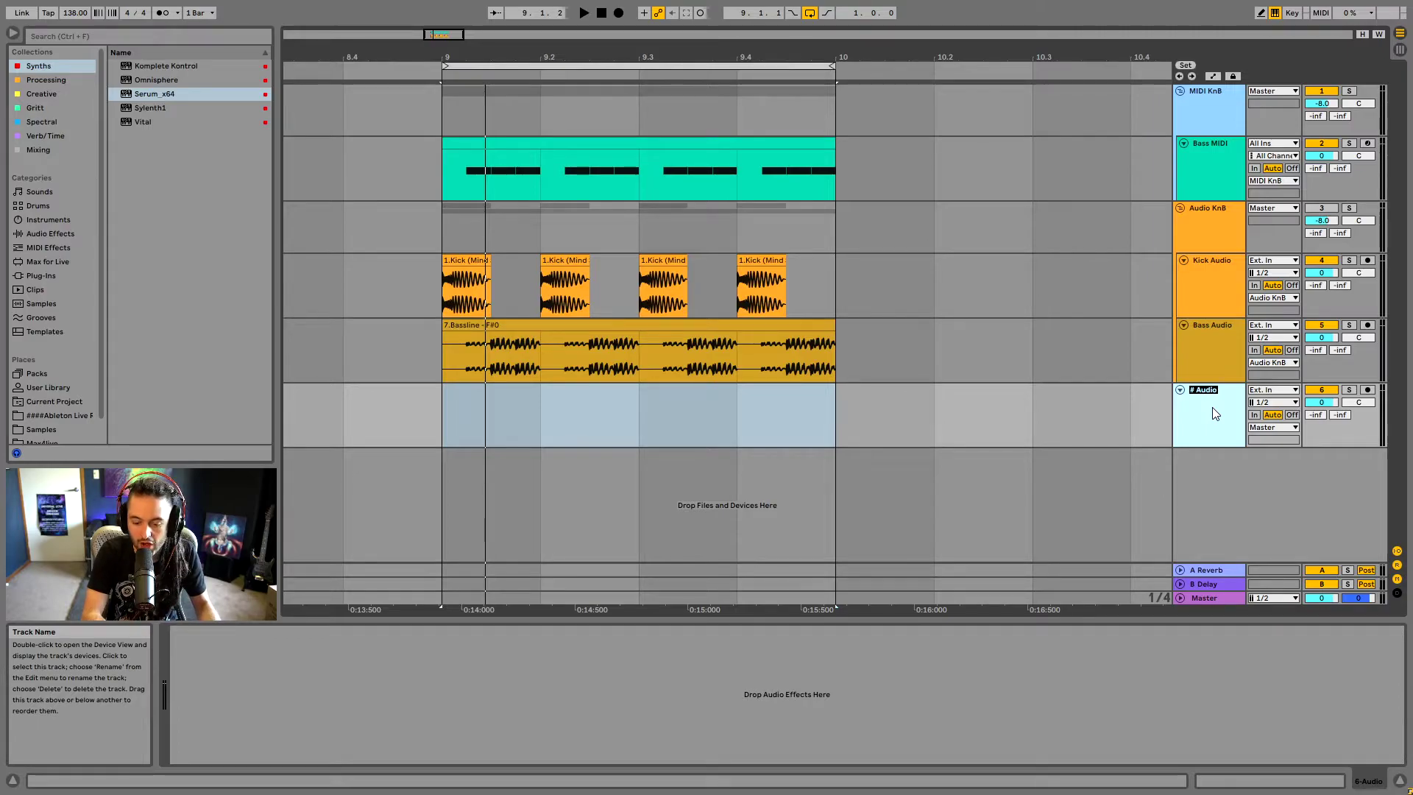
Name the new audio track Record.
{"action": "type", "text": "Recoer"}
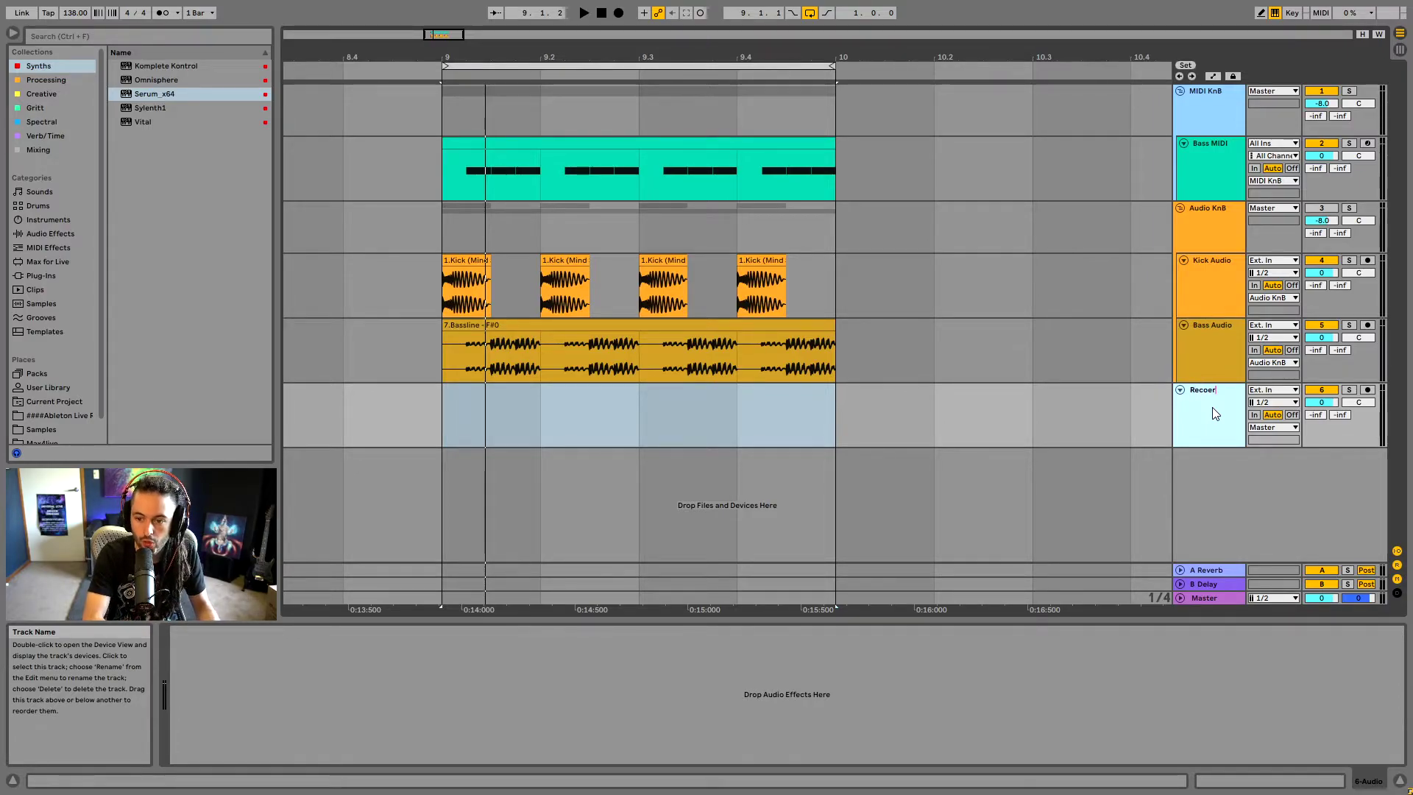
{"action": "type", "text": "d"}
{"action": "key", "text": "Return"}
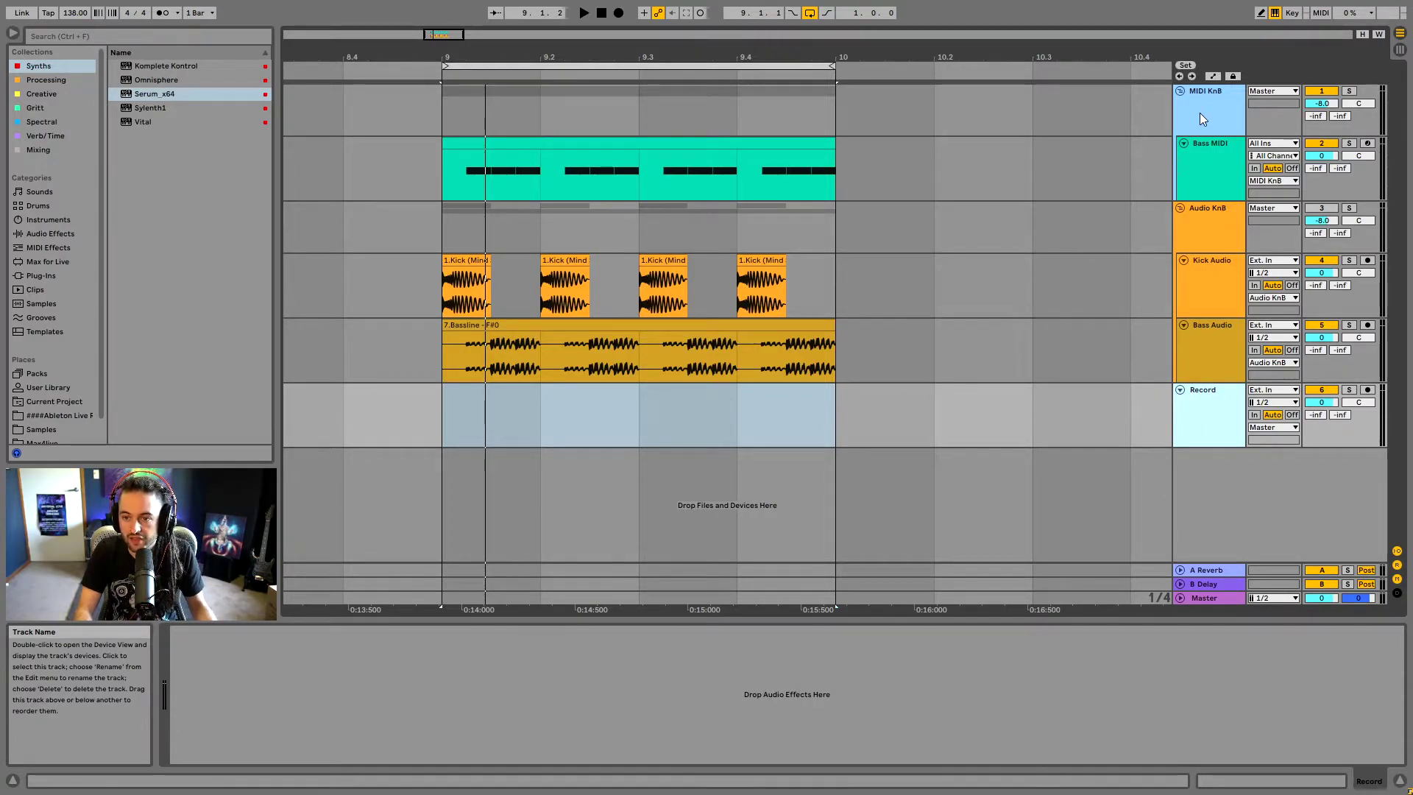
Solo the Bass MIDI track and audition its one-bar loop.
{"action": "left_click", "coordinate": [1205, 159]}
{"action": "left_click", "coordinate": [1350, 144]}
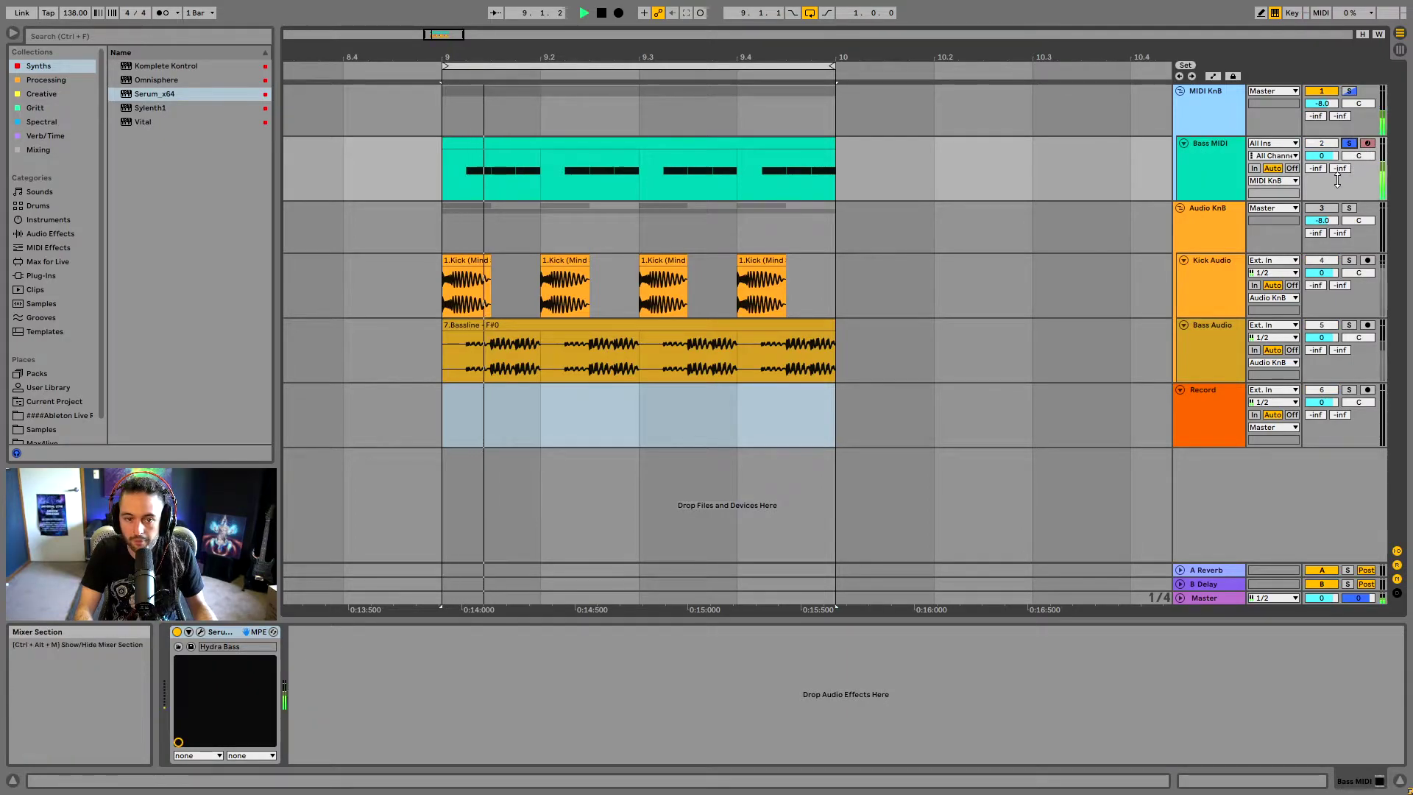
{"action": "key", "text": "space"}
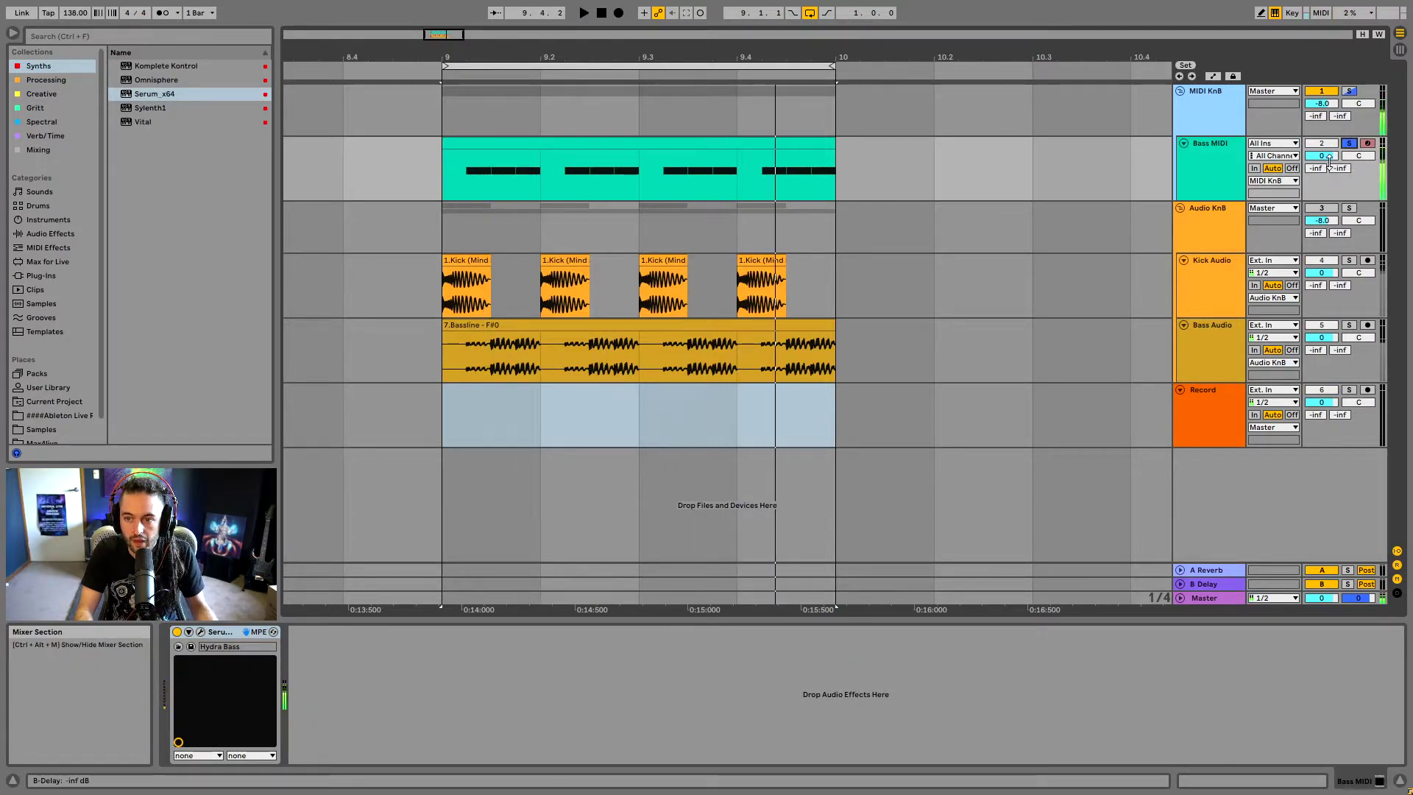
{"action": "left_click", "coordinate": [1208, 142]}
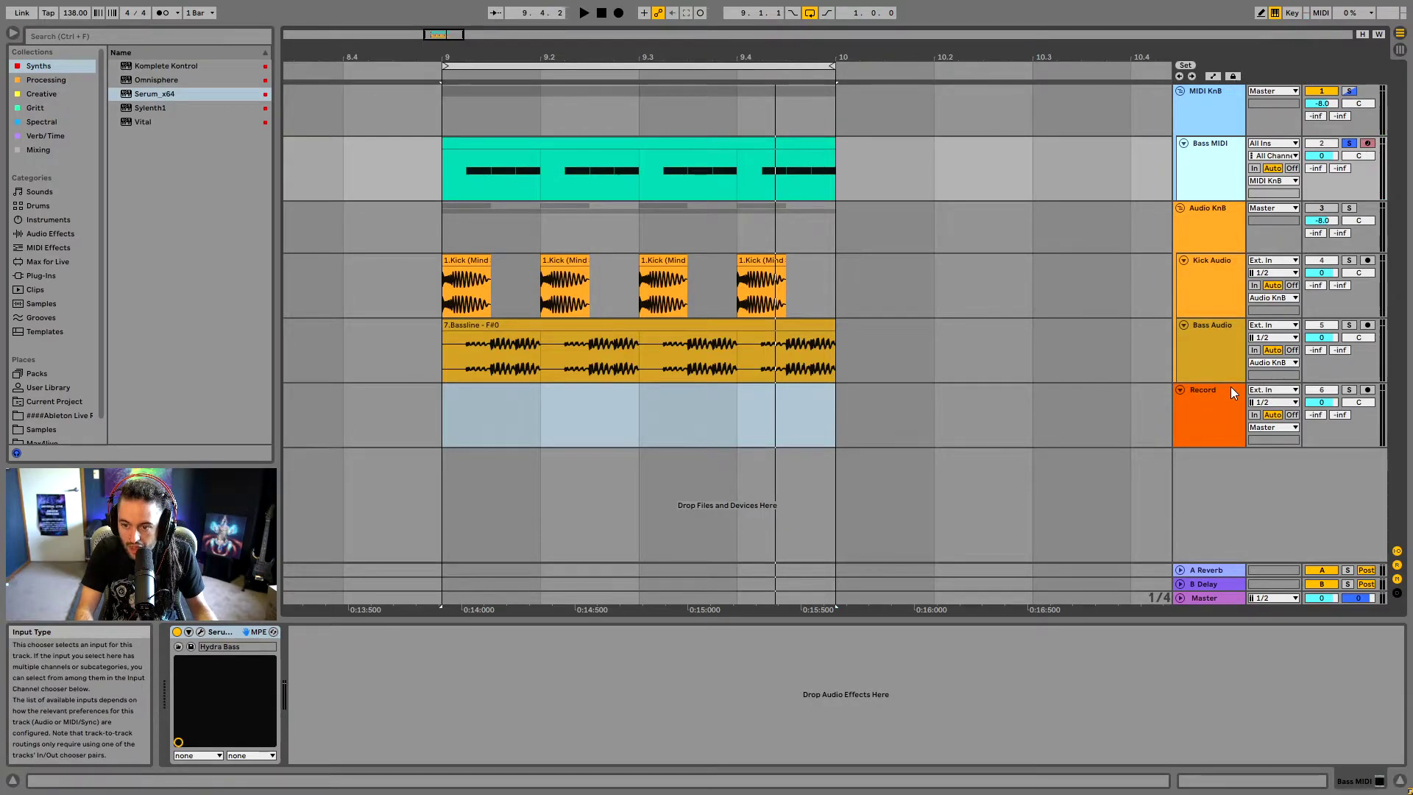
Set the Record track's audio input to the Bass MIDI track.
{"action": "left_click", "coordinate": [1268, 394]}
{"action": "left_click", "coordinate": [1263, 395]}
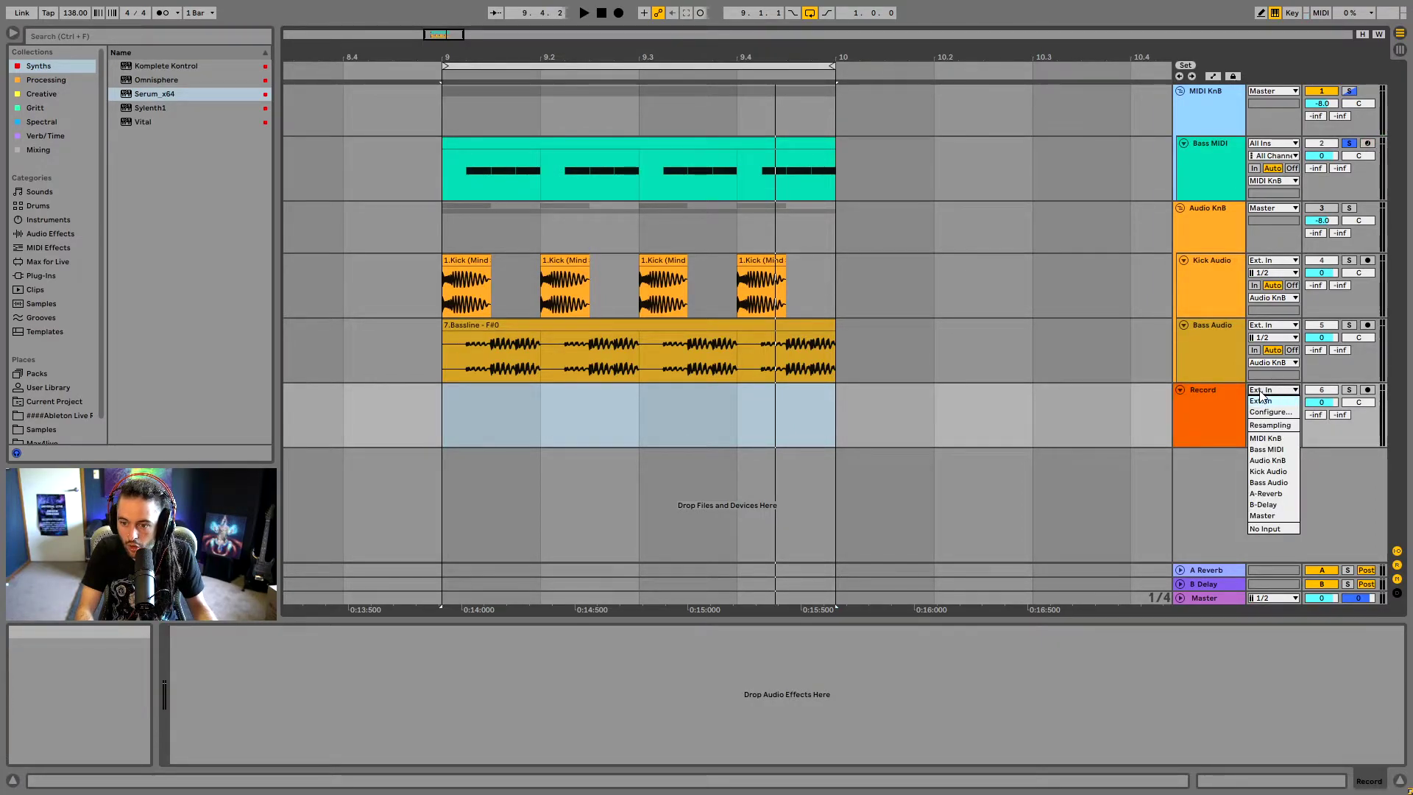
{"action": "left_click", "coordinate": [1208, 390]}
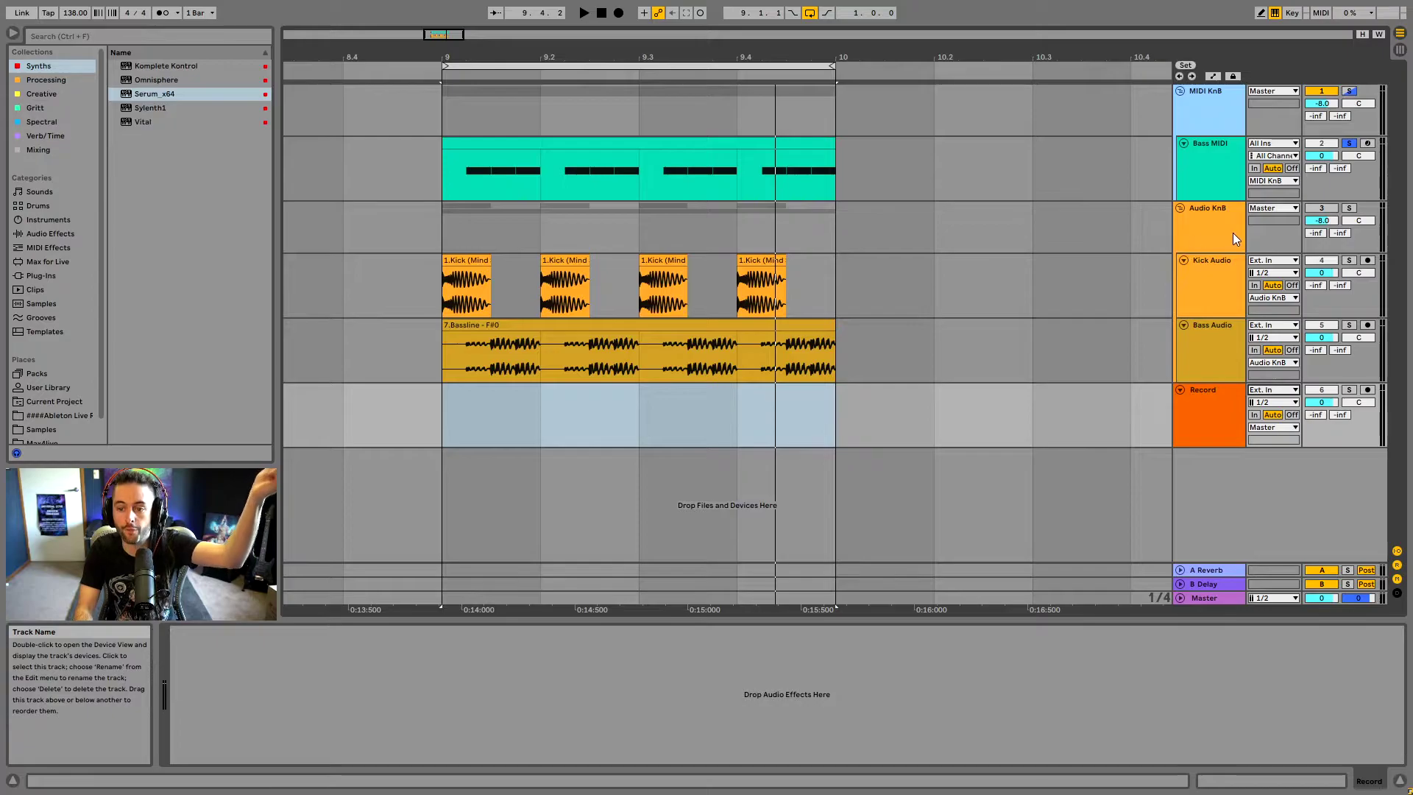
{"action": "left_click", "coordinate": [1214, 411]}
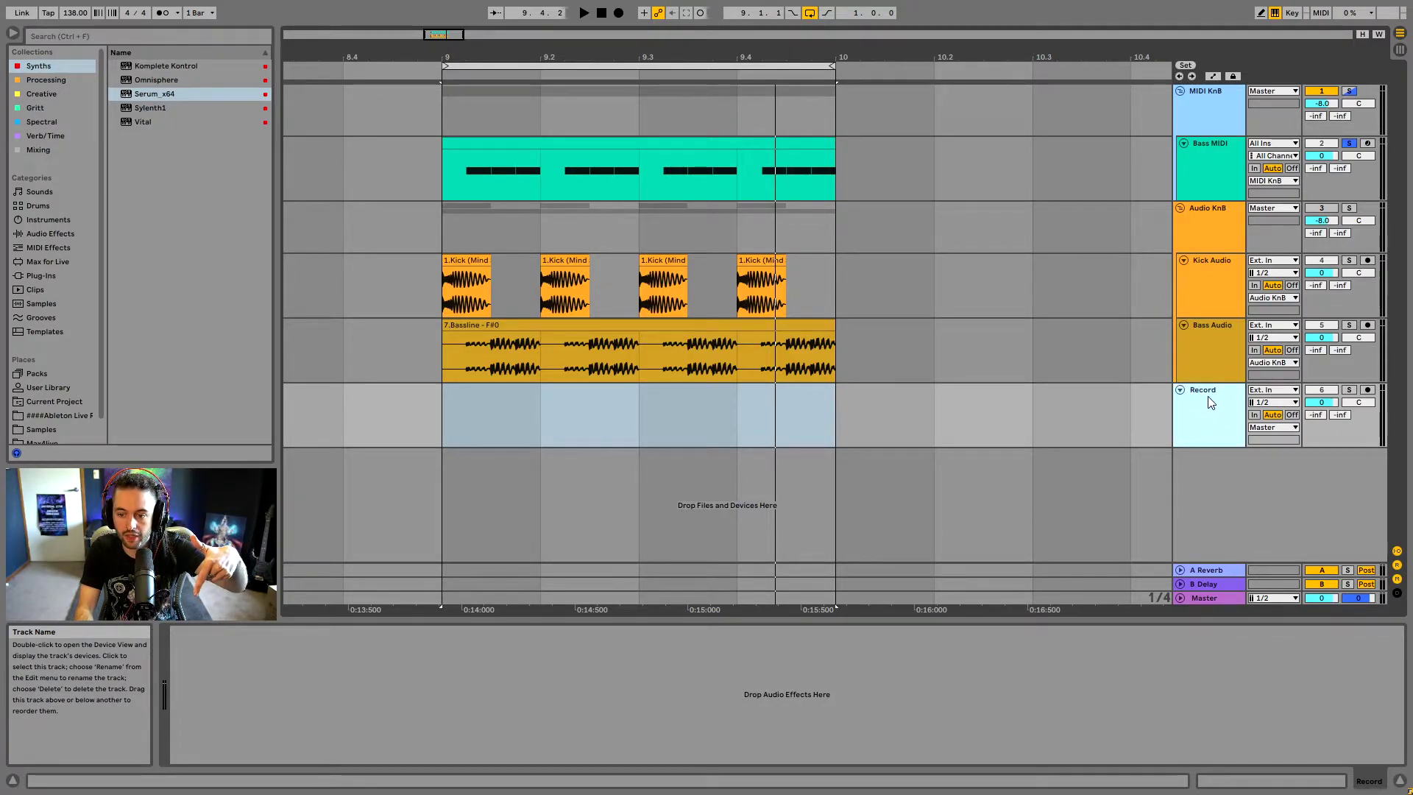
{"action": "left_click", "coordinate": [1276, 390]}
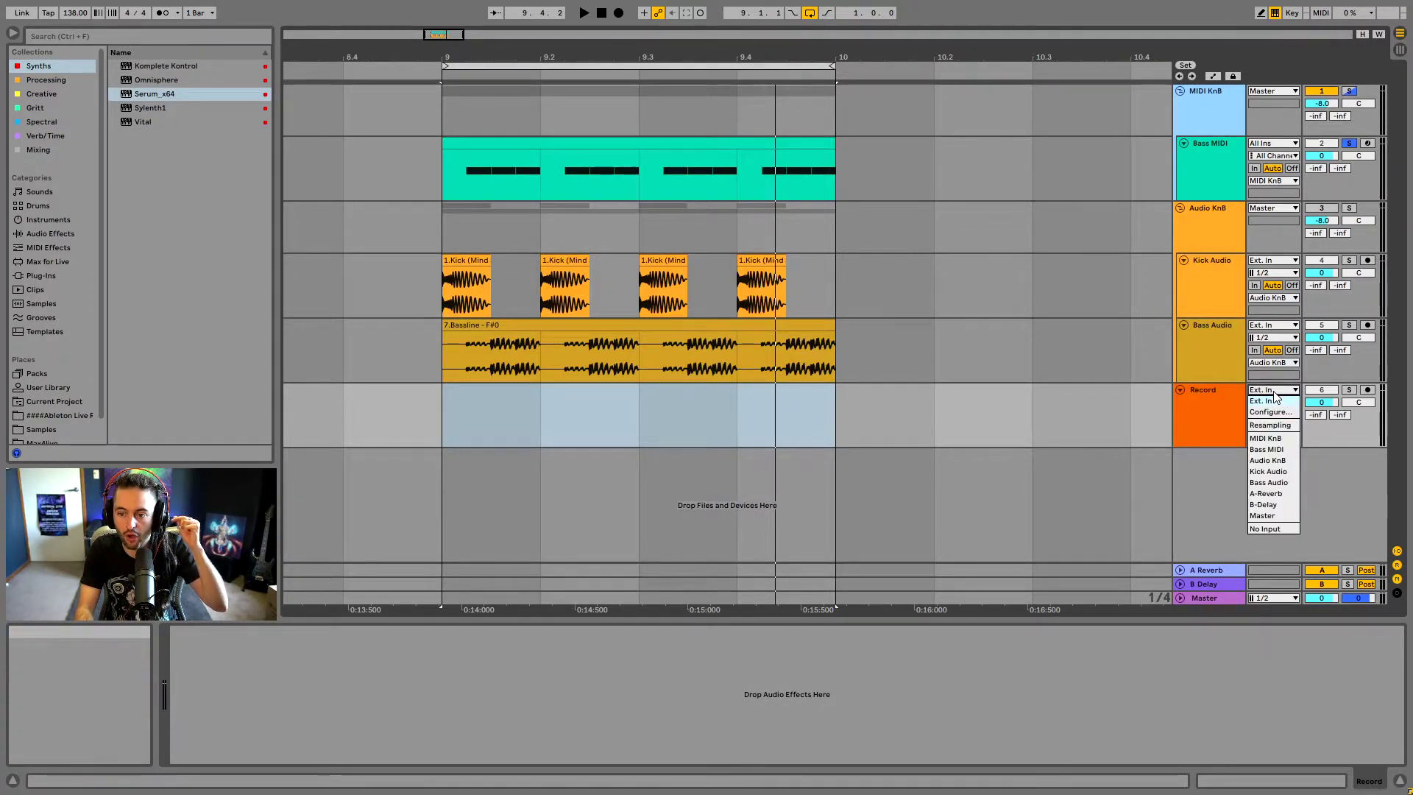
{"action": "left_click", "coordinate": [1267, 449]}
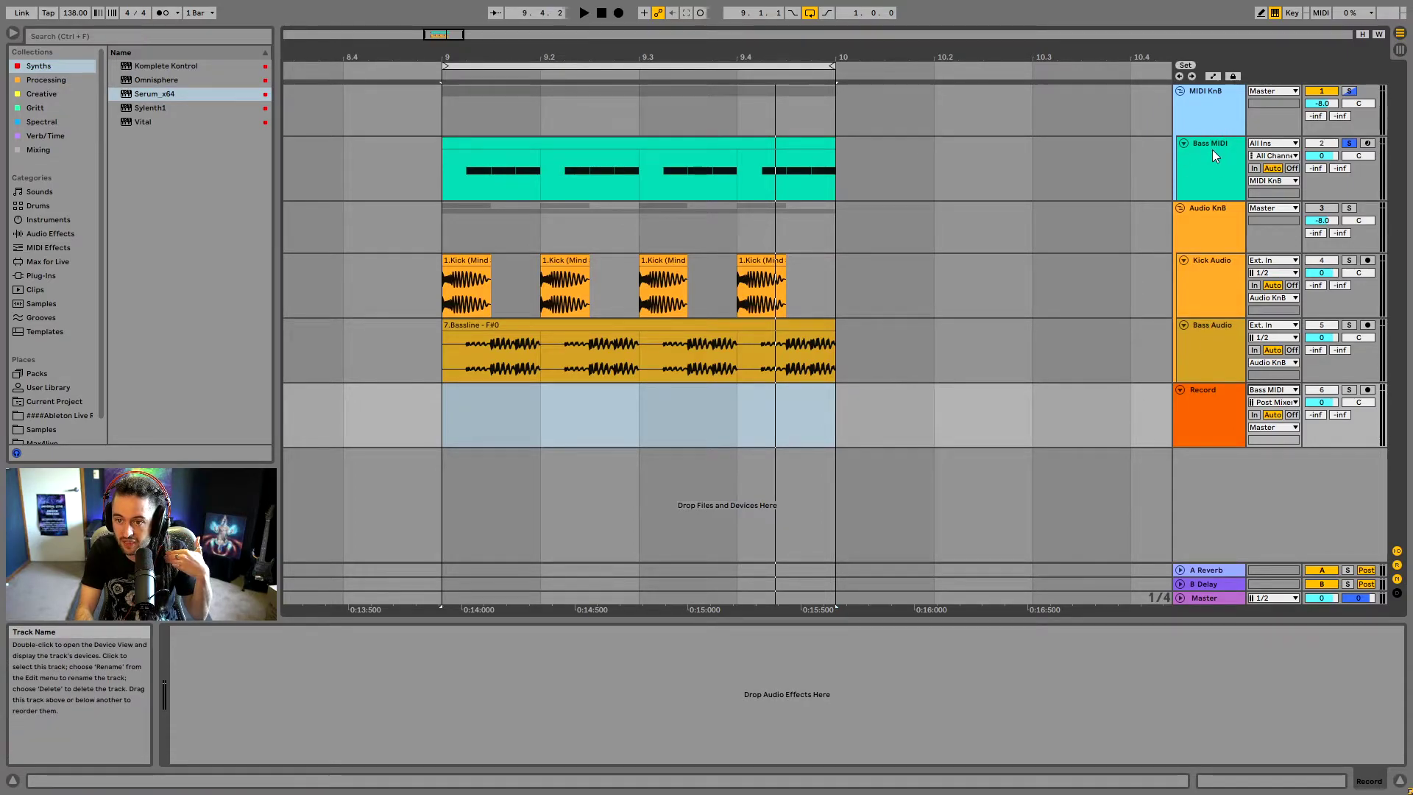
Arm the Record track and record the looped bass onto it from 9.1.1, stopping after the loop has been captured.
{"action": "left_click", "coordinate": [440, 426]}
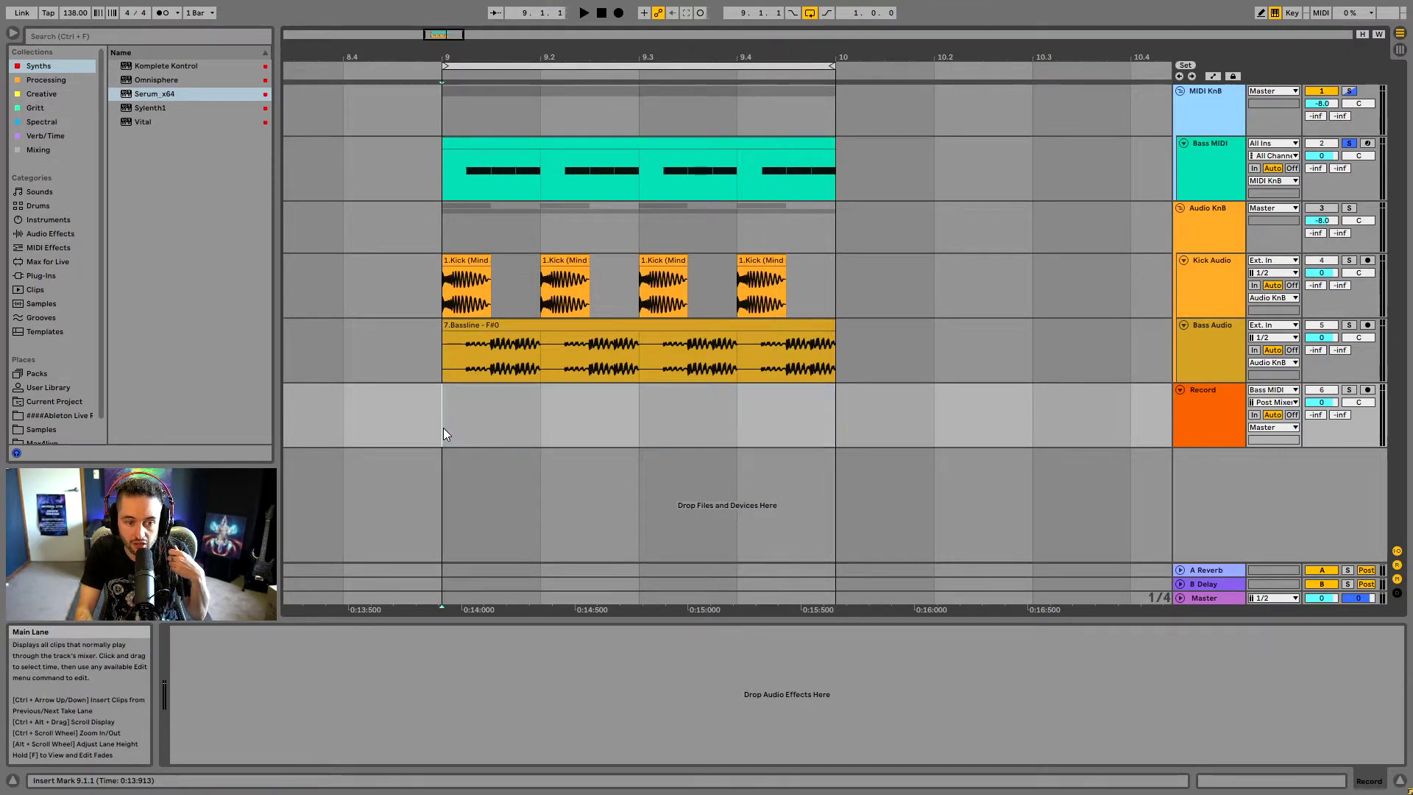
{"action": "left_click", "coordinate": [1368, 390]}
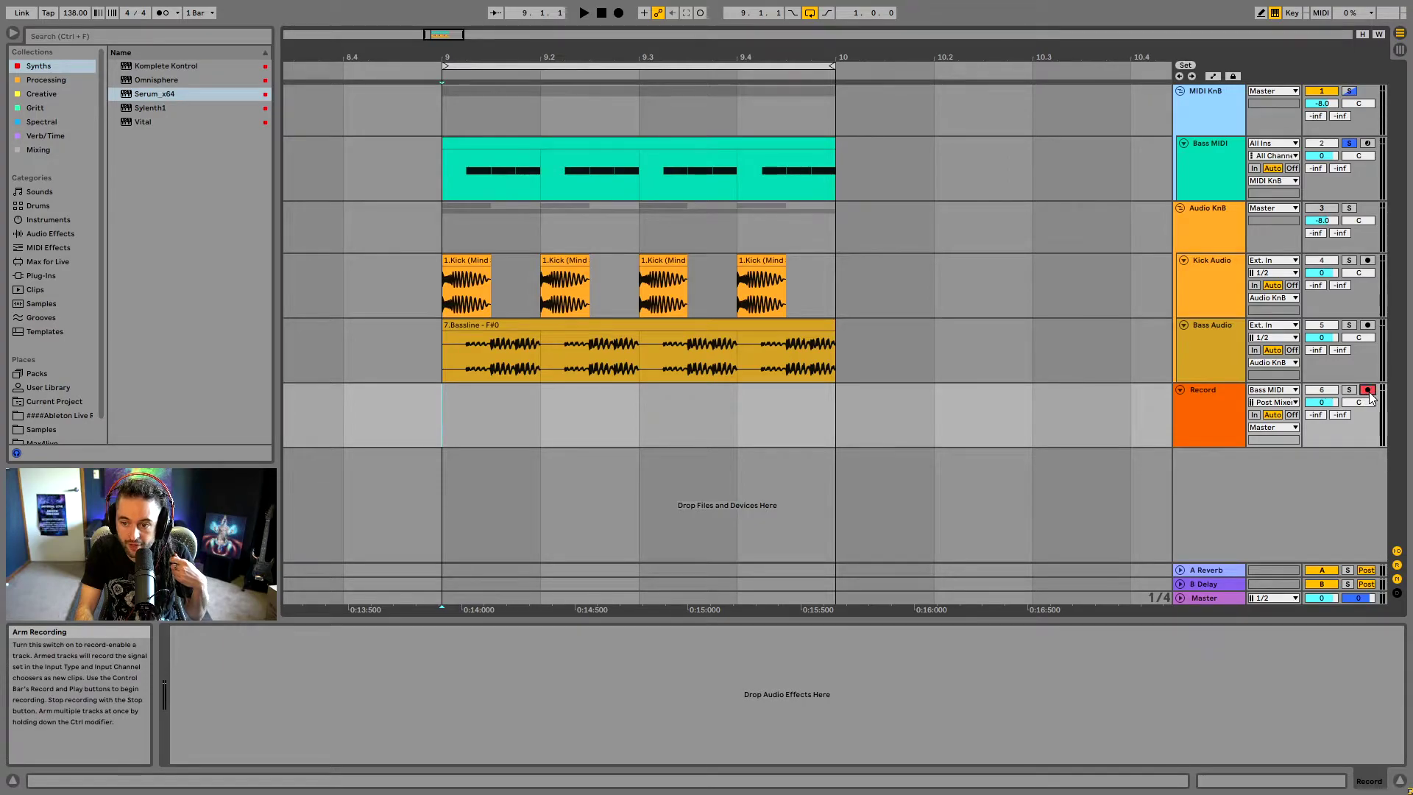
{"action": "left_click", "coordinate": [620, 15]}
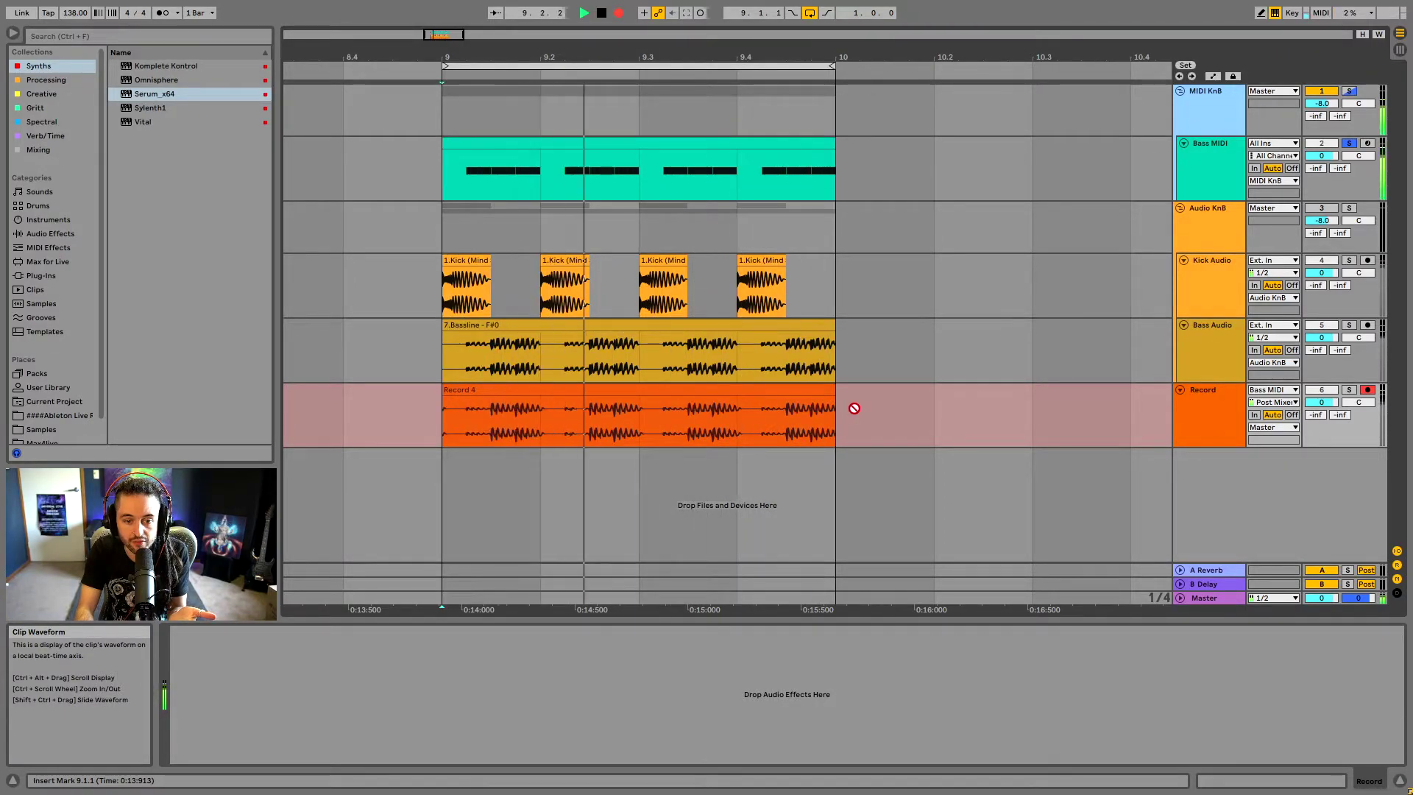
{"action": "key", "text": "space"}
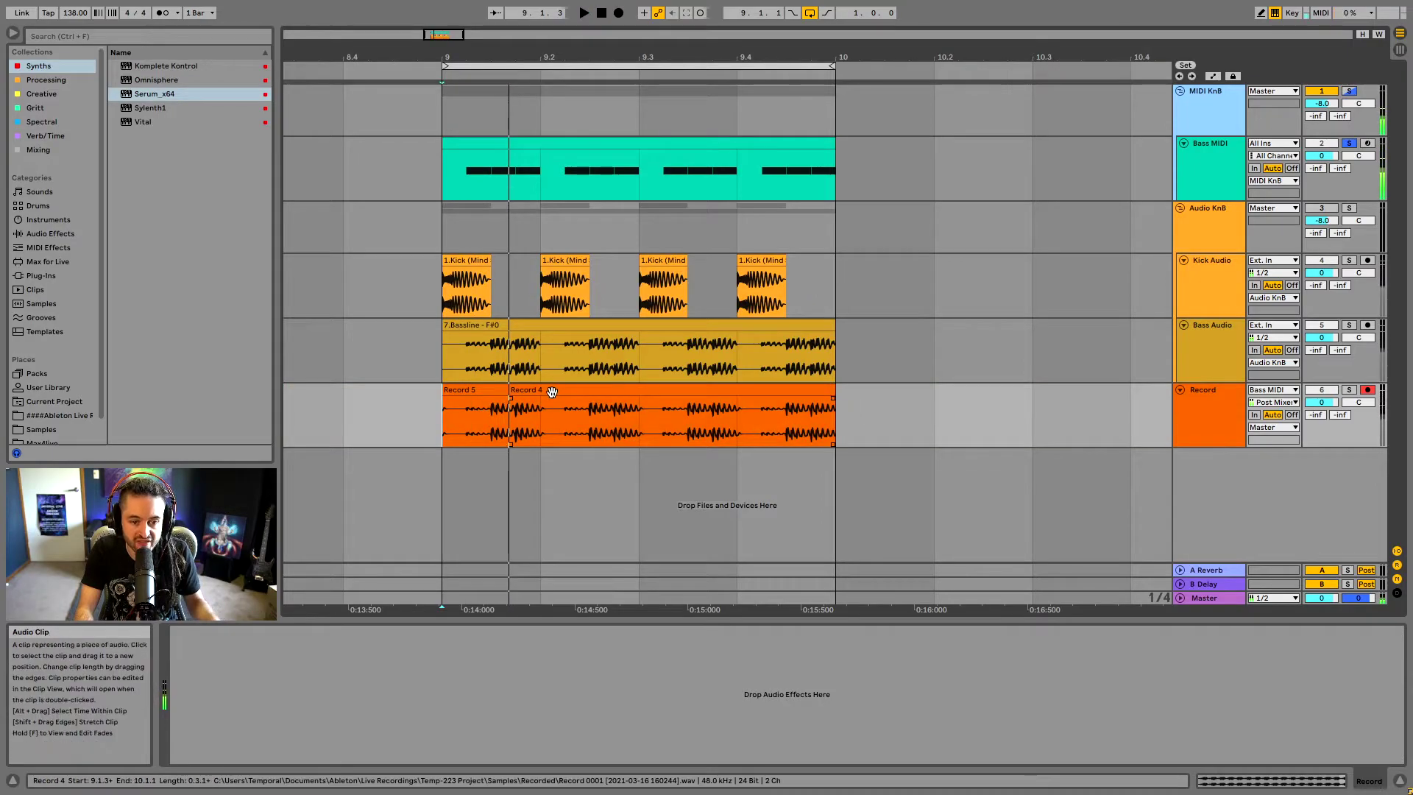
Extend the start of the Record 4 clip back to 9.1.1 so it fills the whole bar.
{"action": "left_click", "coordinate": [518, 390]}
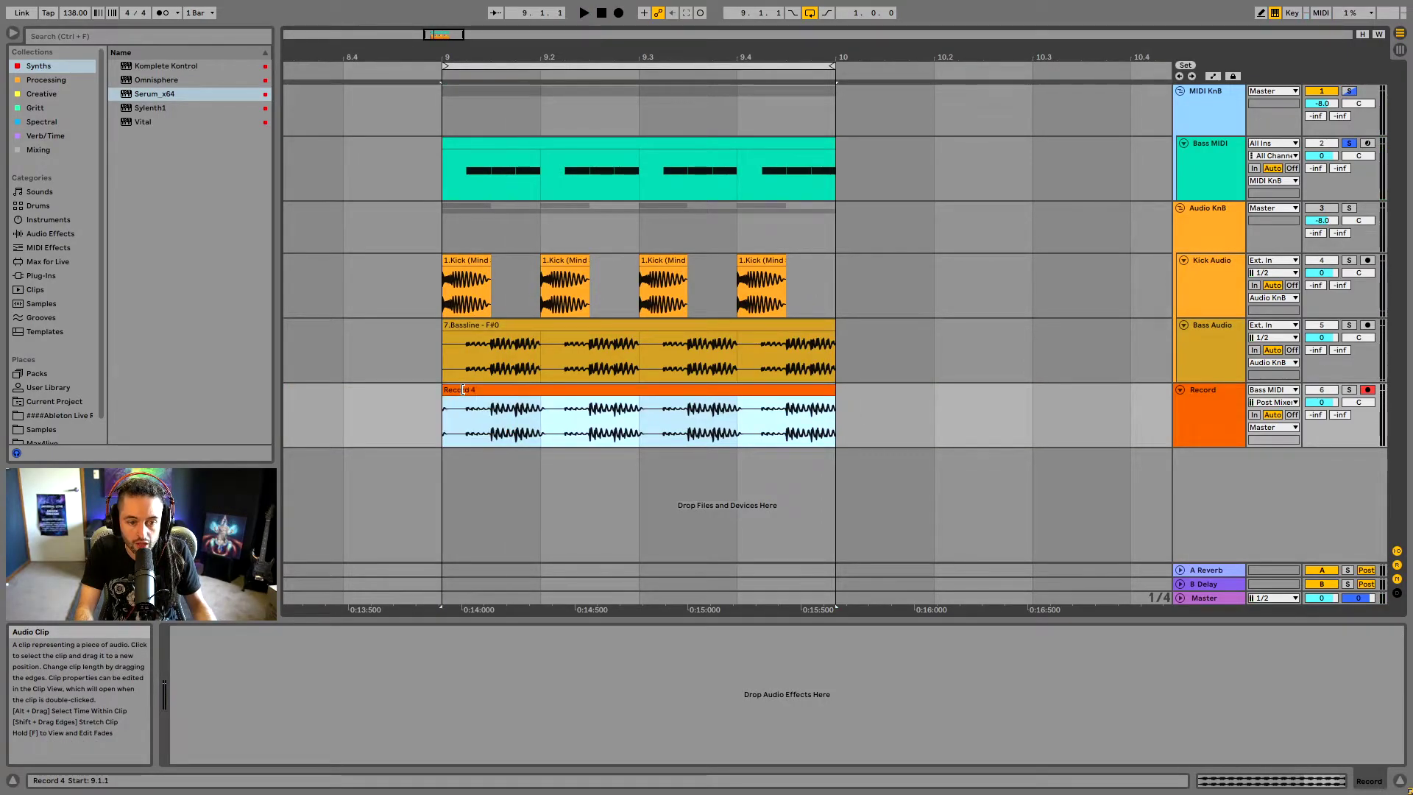
{"action": "left_click_drag", "start_coordinate": [443, 420], "coordinate": [327, 461]}
{"action": "key", "text": "ctrl+z"}
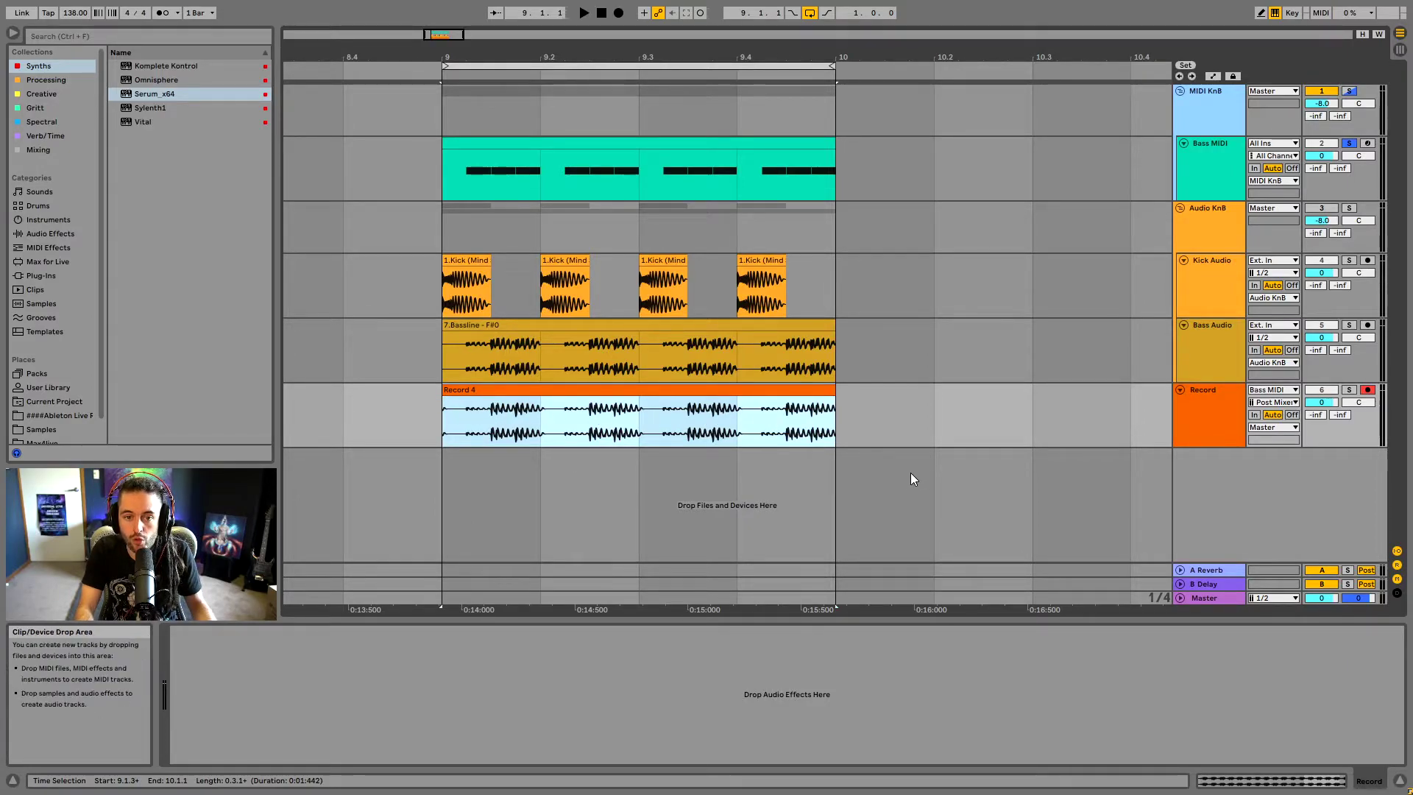
Delete the Record track and select 9.1.1 to 10.1.1 across the Audio KnB, Kick Audio and Bass Audio tracks.
{"action": "left_click", "coordinate": [616, 141]}
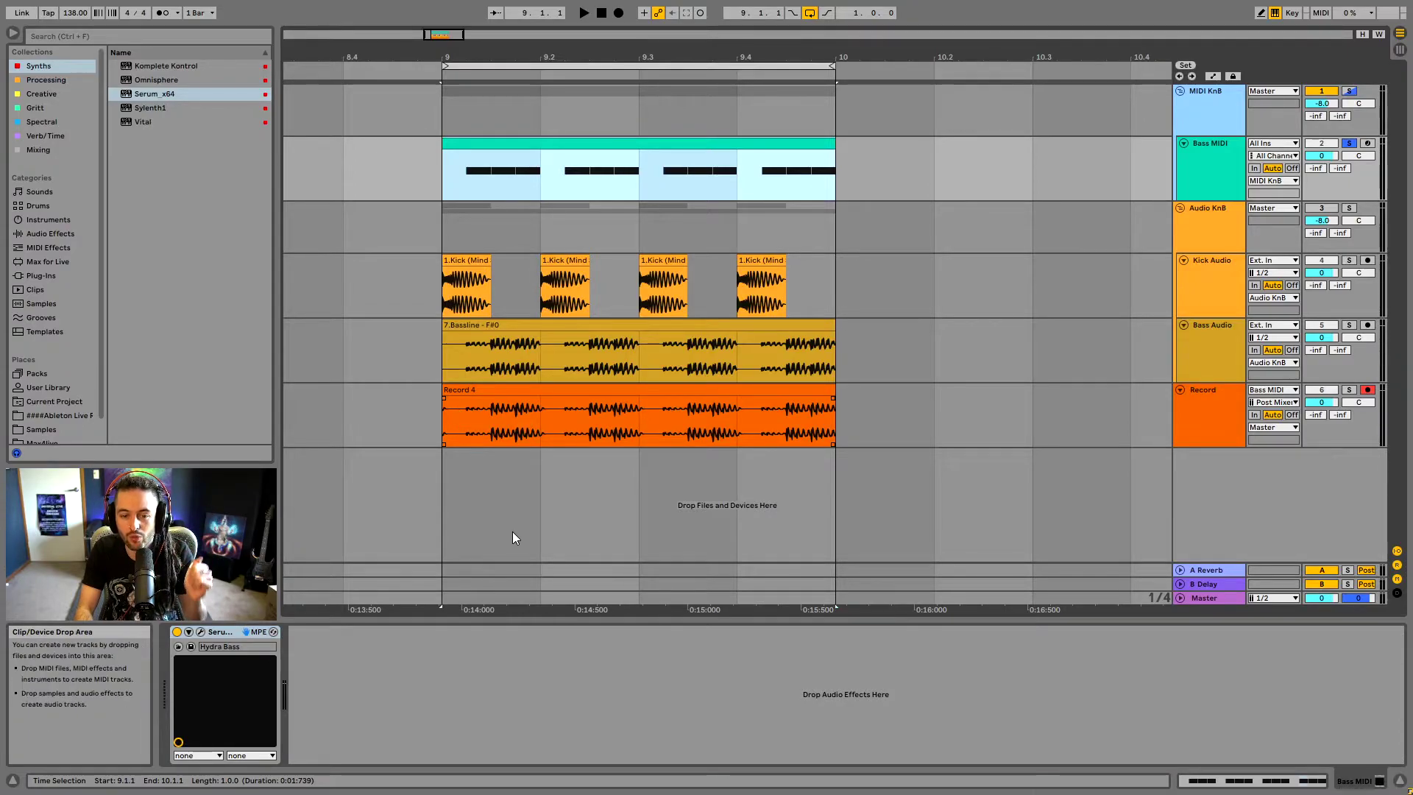
{"action": "left_click", "coordinate": [1229, 413]}
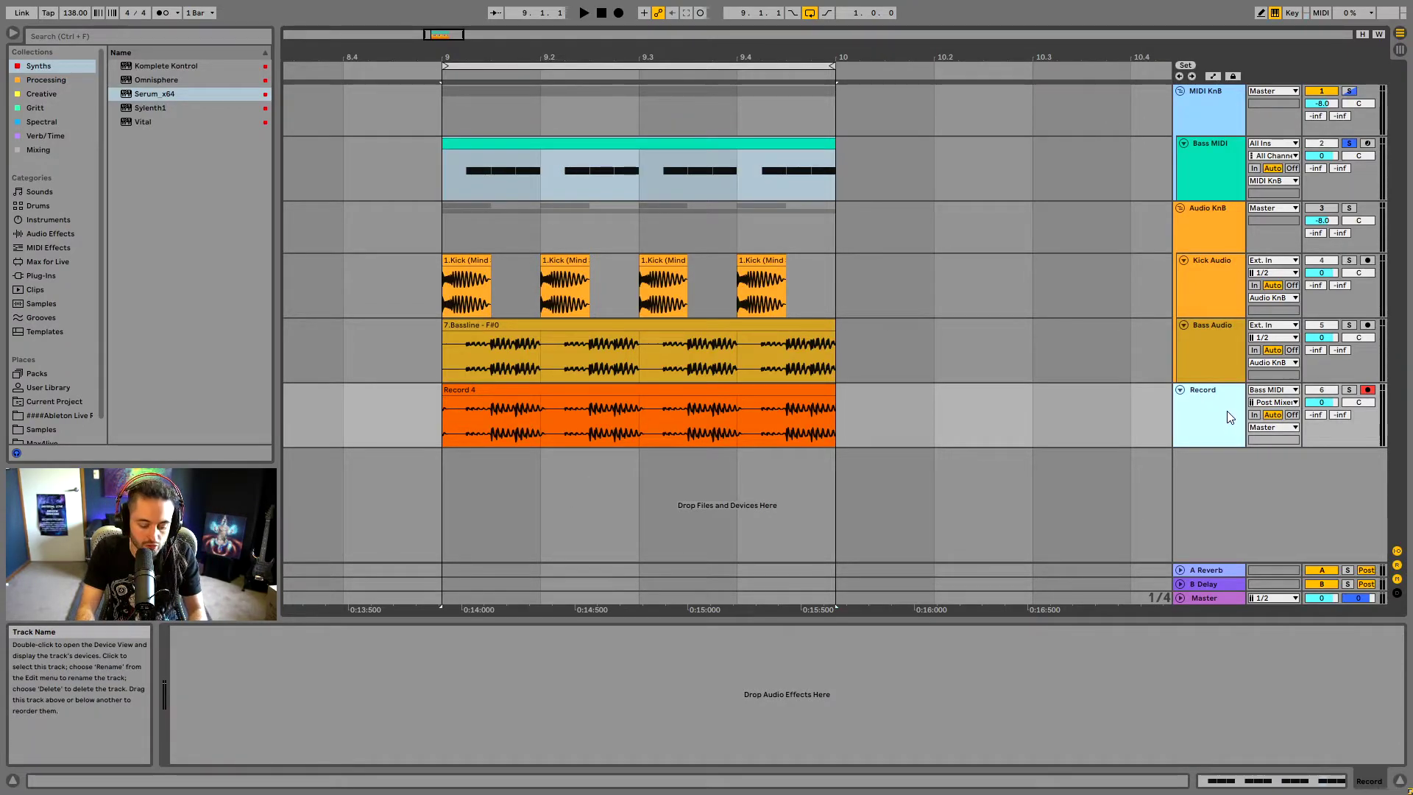
{"action": "key", "text": "Delete"}
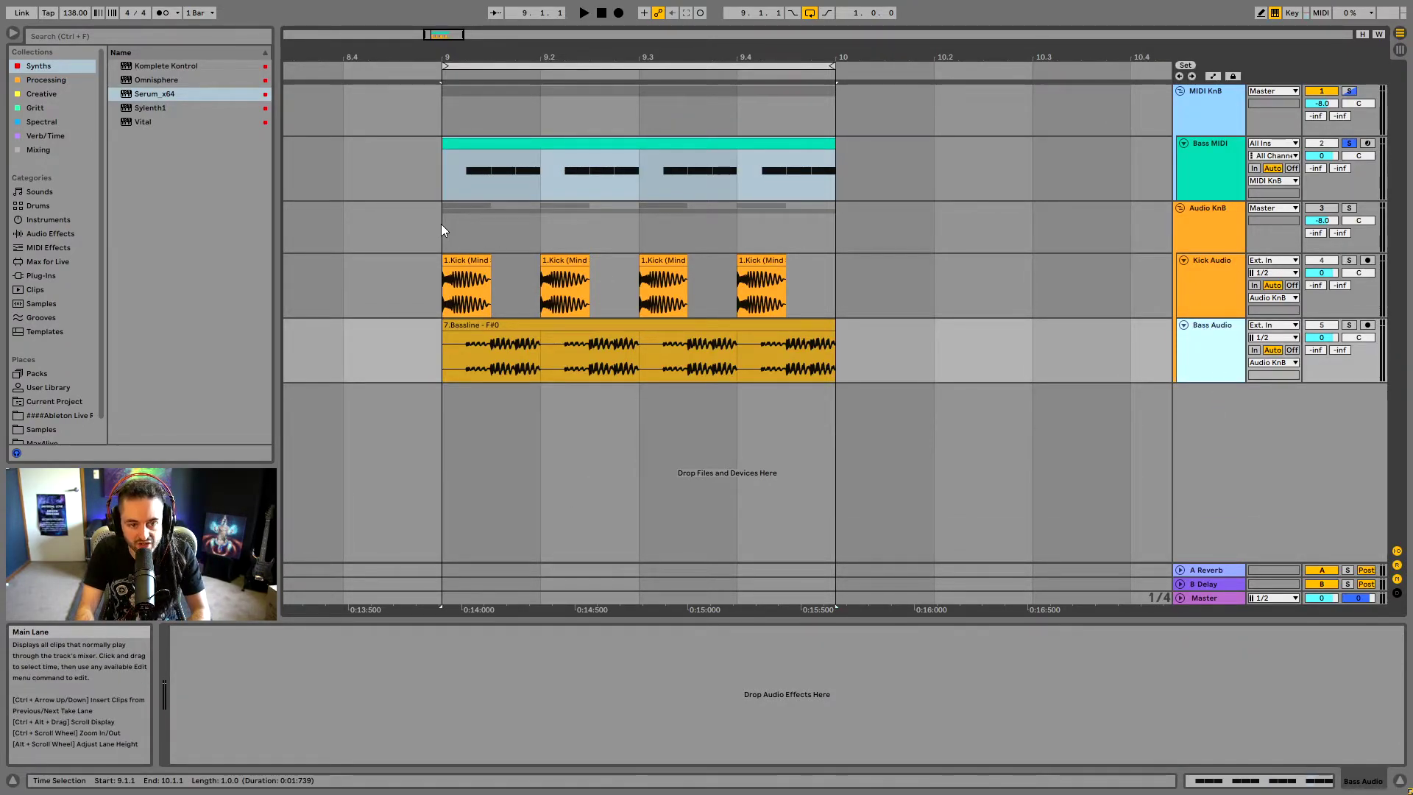
{"action": "left_click_drag", "start_coordinate": [442, 224], "coordinate": [857, 387]}
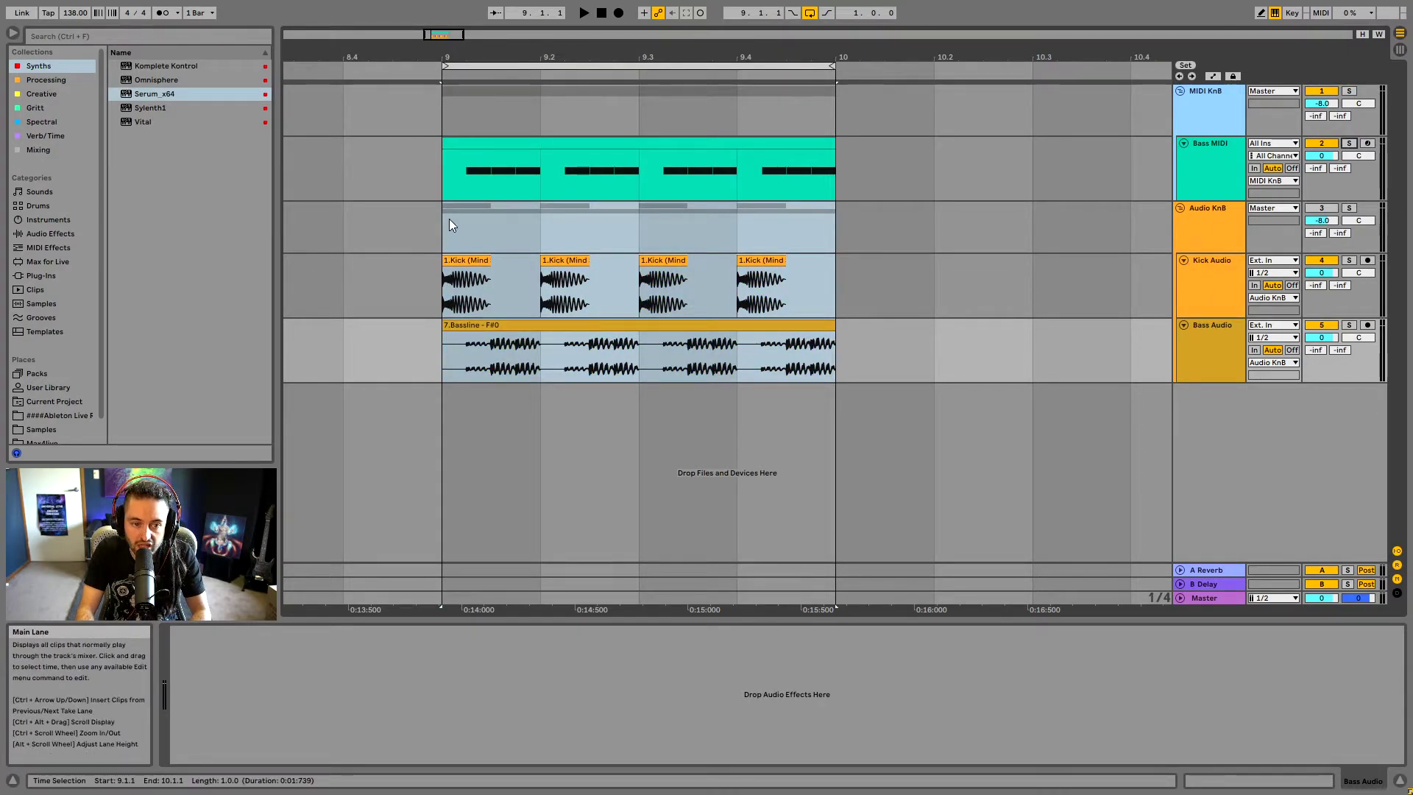
Mute the MIDI KnB group and play the loop from 9.1.1 before stopping playback.
{"action": "left_click_drag", "start_coordinate": [449, 219], "coordinate": [837, 371]}
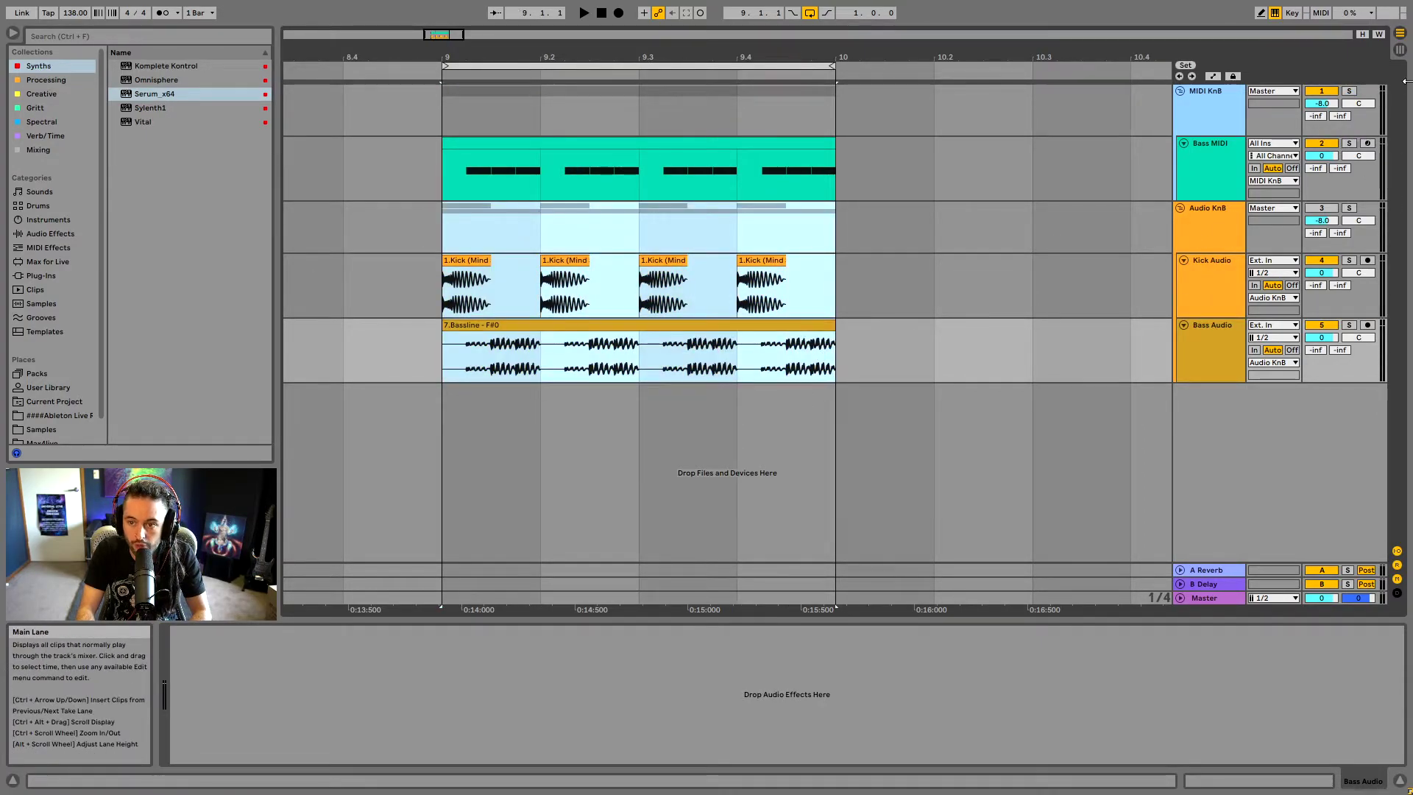
{"action": "left_click", "coordinate": [1345, 99]}
{"action": "left_click", "coordinate": [1328, 92]}
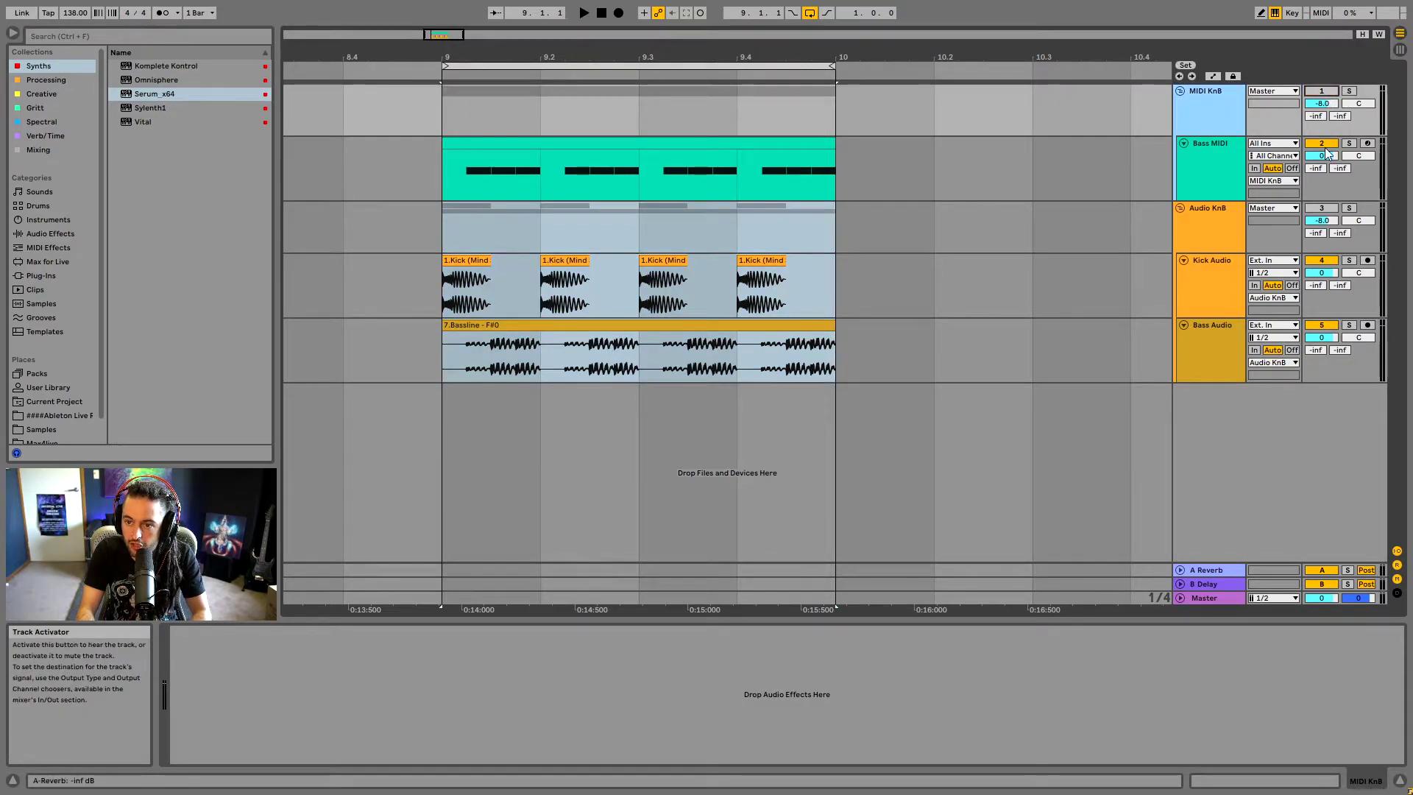
{"action": "left_click", "coordinate": [464, 113]}
{"action": "key", "text": "space"}
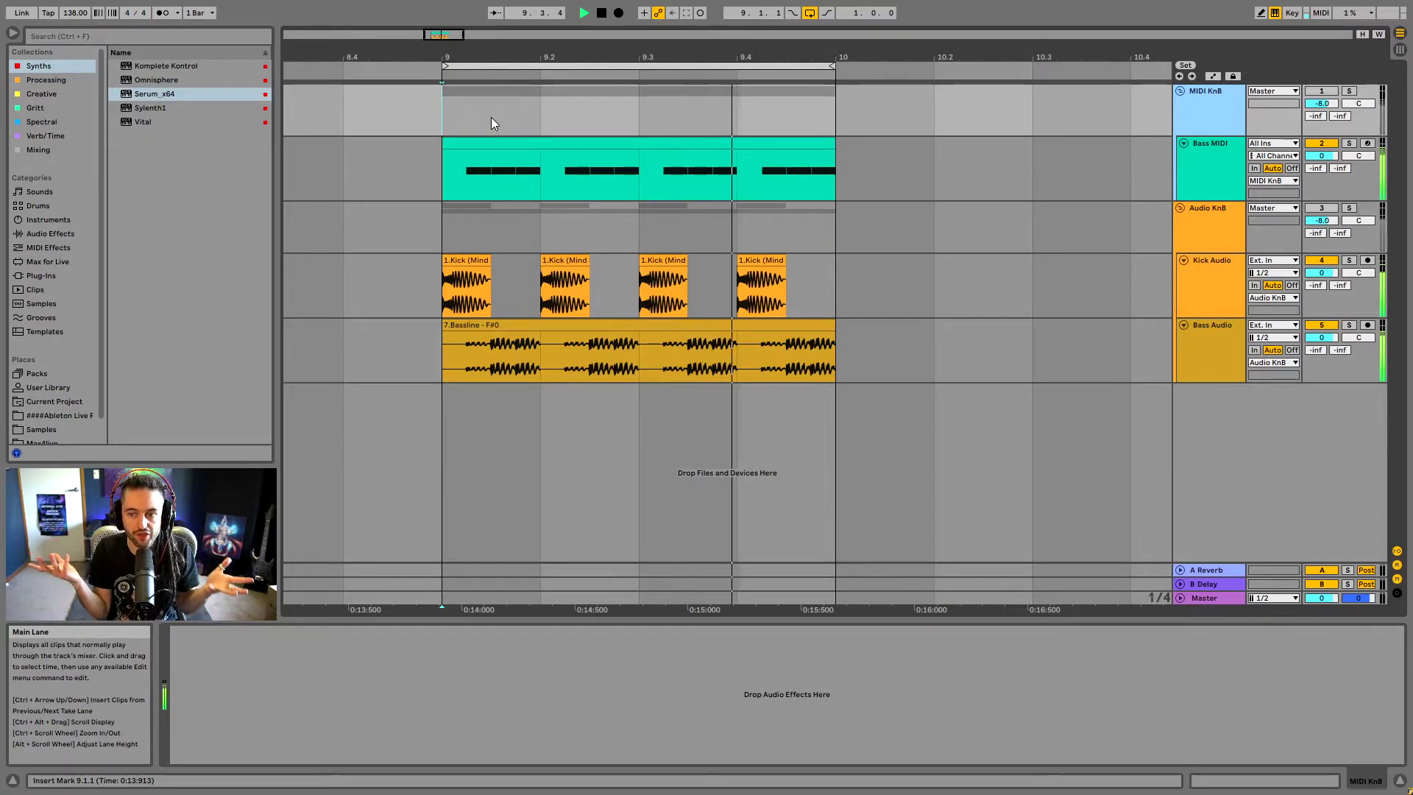
{"action": "key", "text": "space"}
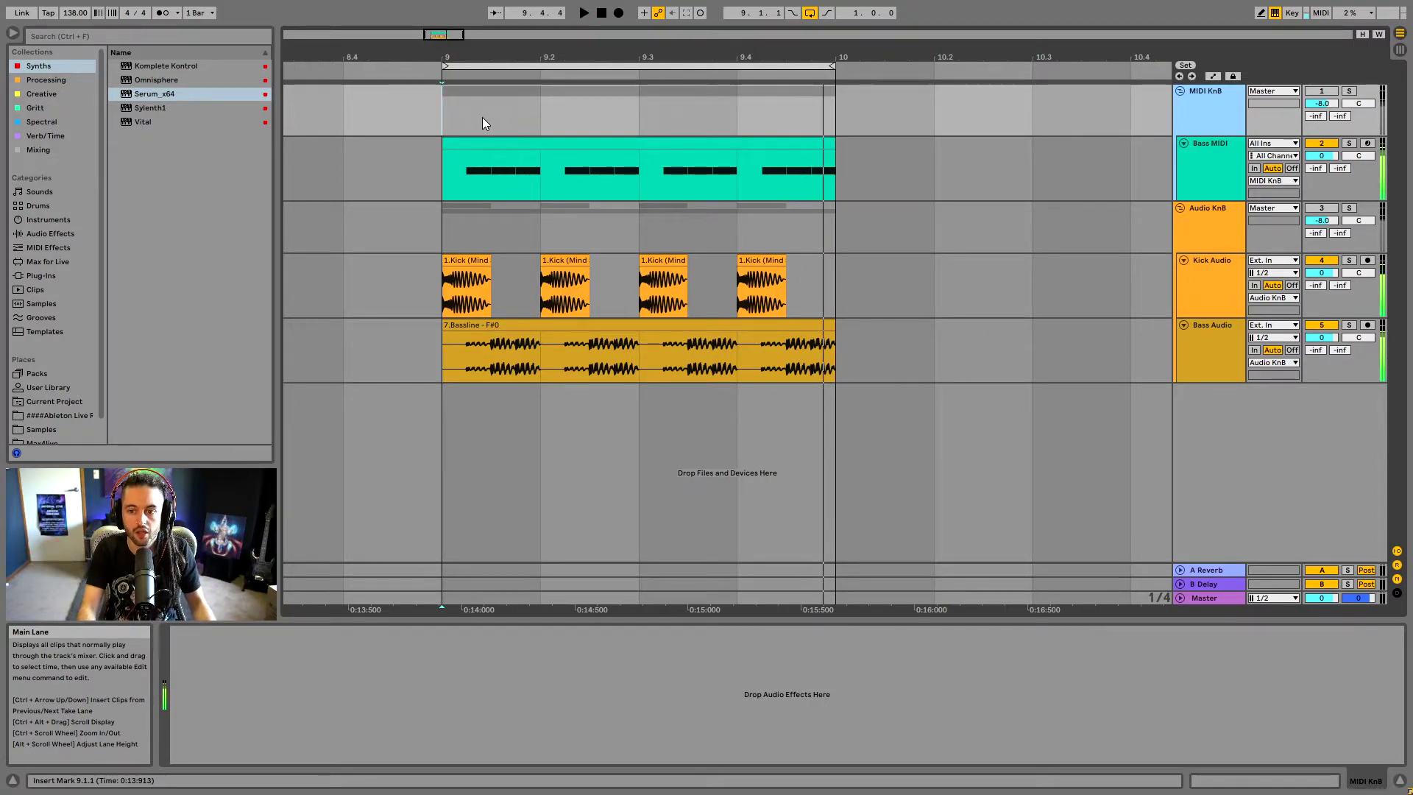
Unmute the Audio KnB group and audition the audio kick and bass from 9.1.1, stopping when done.
{"action": "left_click", "coordinate": [1321, 208]}
{"action": "left_click", "coordinate": [445, 228]}
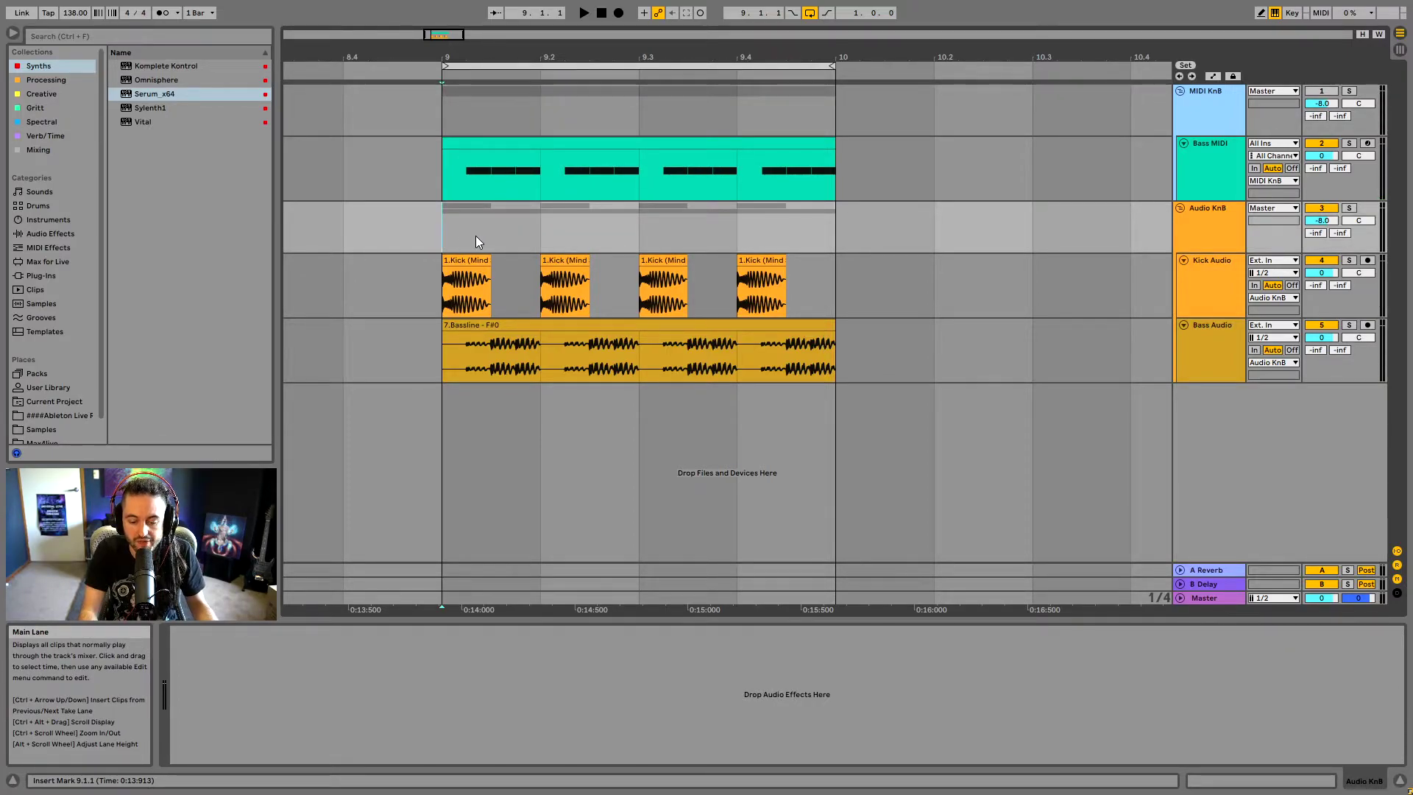
{"action": "key", "text": "space"}
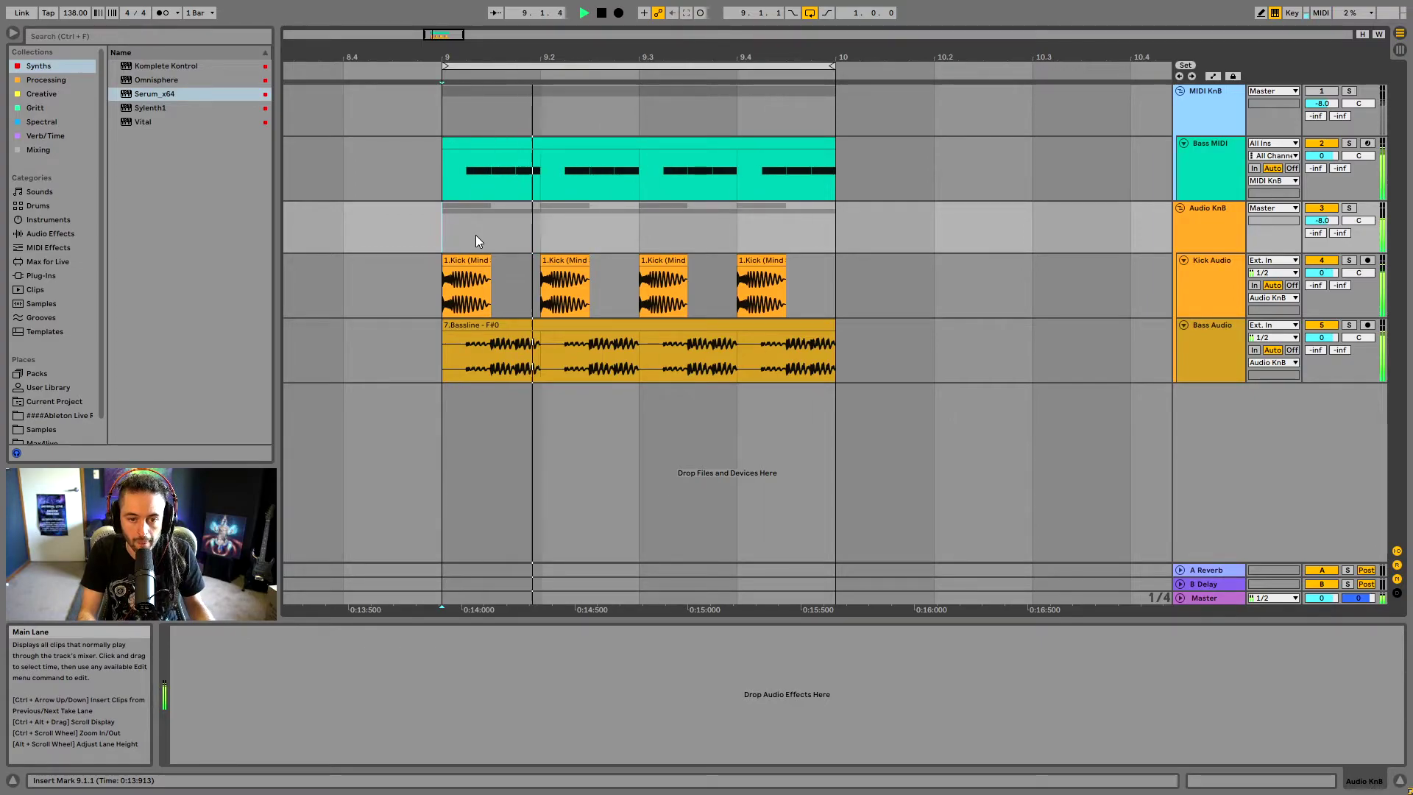
{"action": "key", "text": "space"}
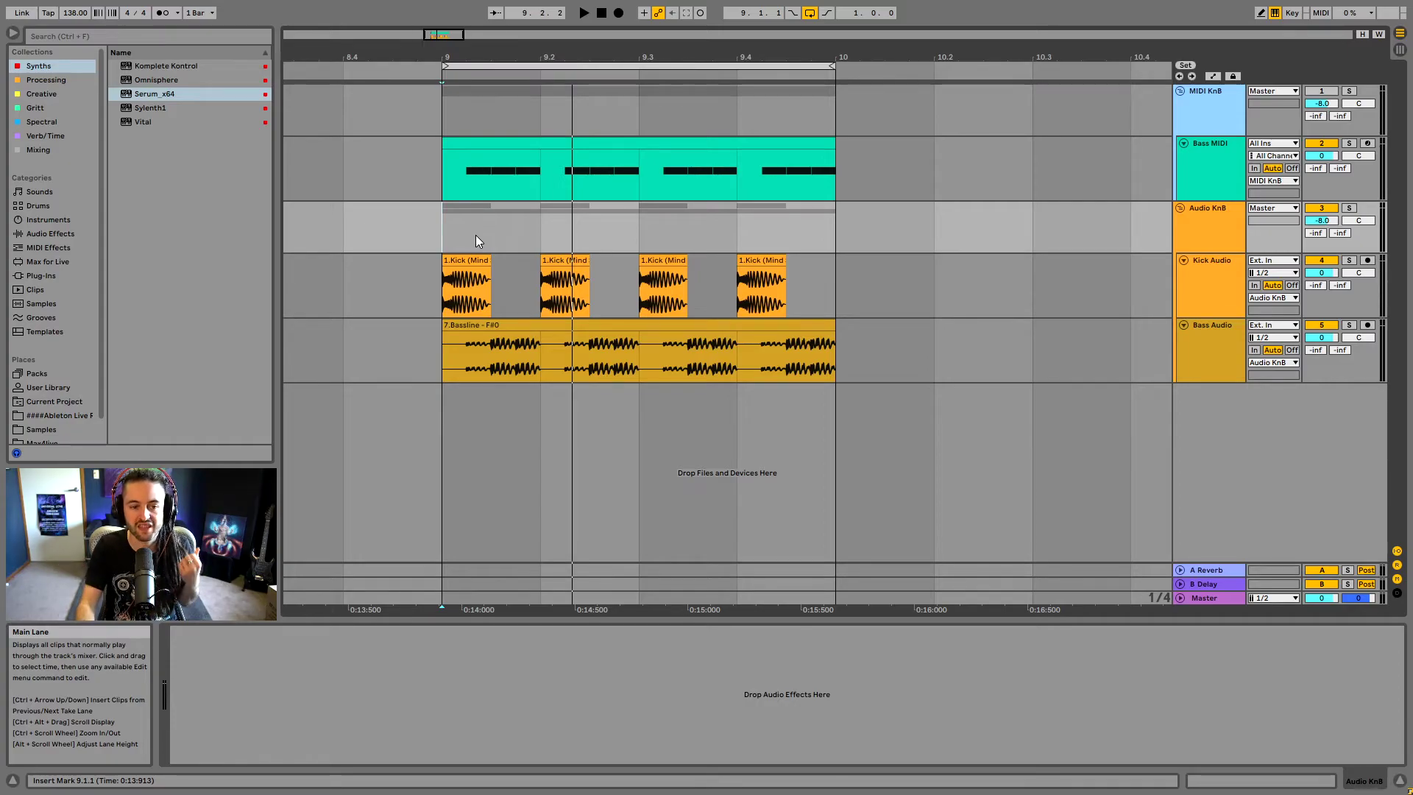
Examine the clip details of the first kick clip, the 7.Bassline - F#0 audio clip and the Bass MIDI clip for comparison.
{"action": "left_click", "coordinate": [471, 278]}
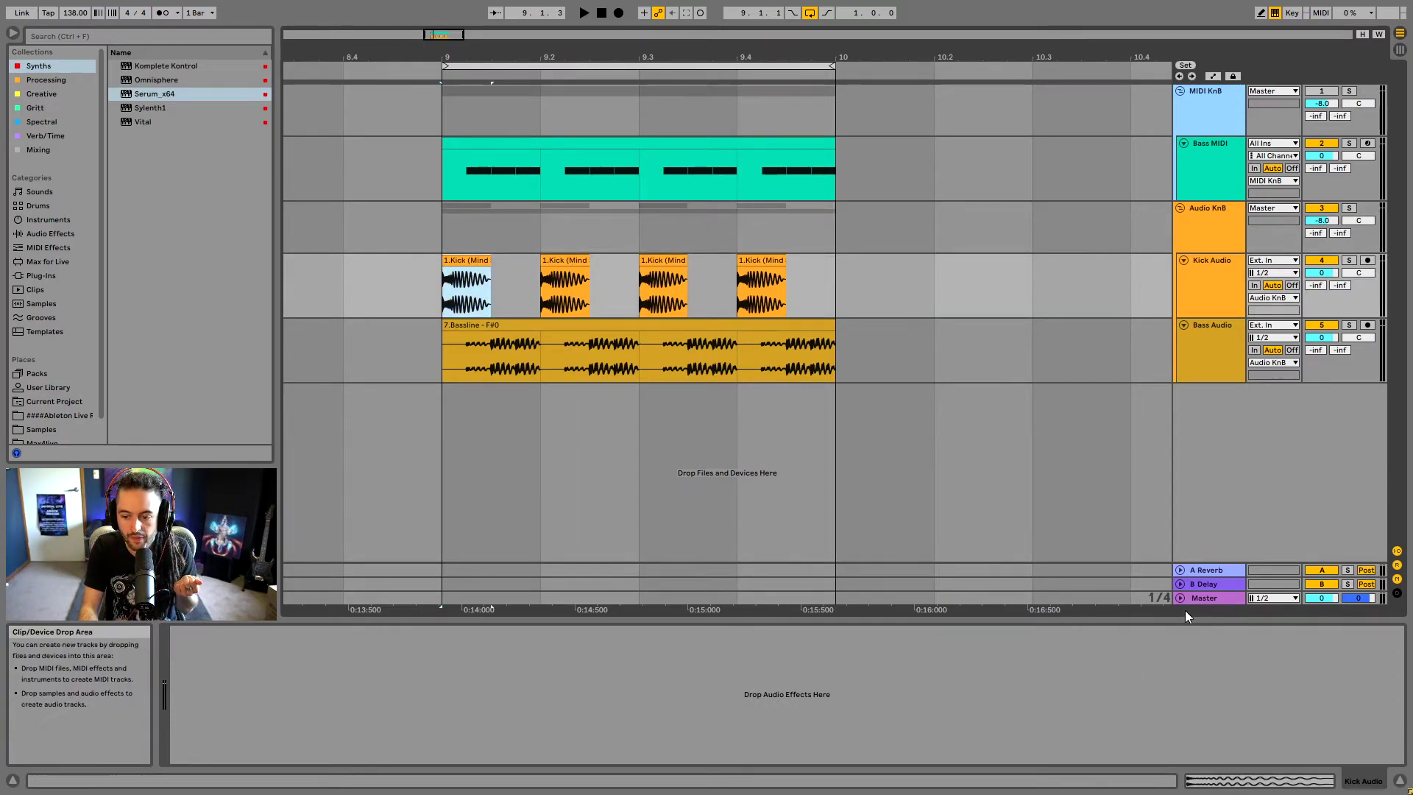
{"action": "left_click", "coordinate": [1218, 782]}
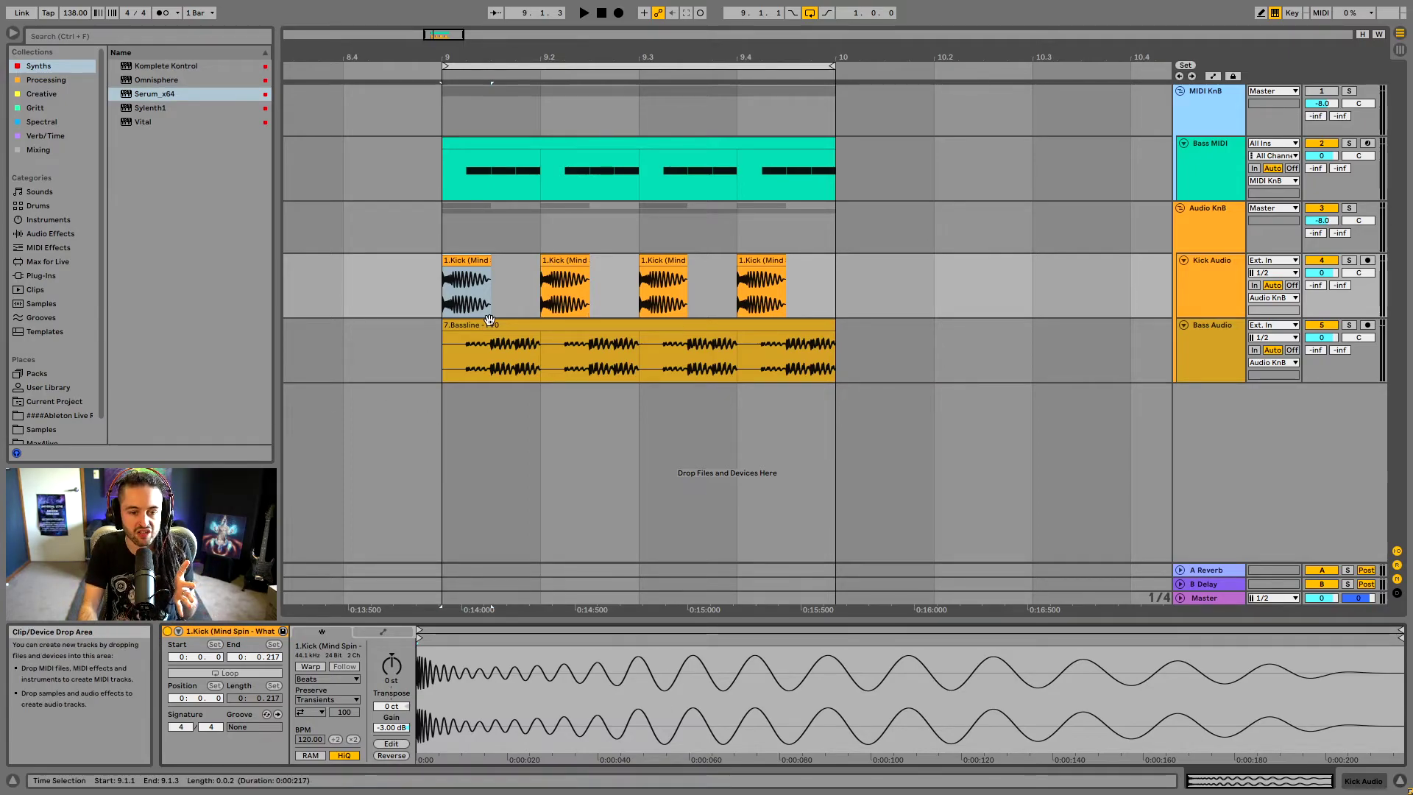
{"action": "left_click", "coordinate": [552, 325]}
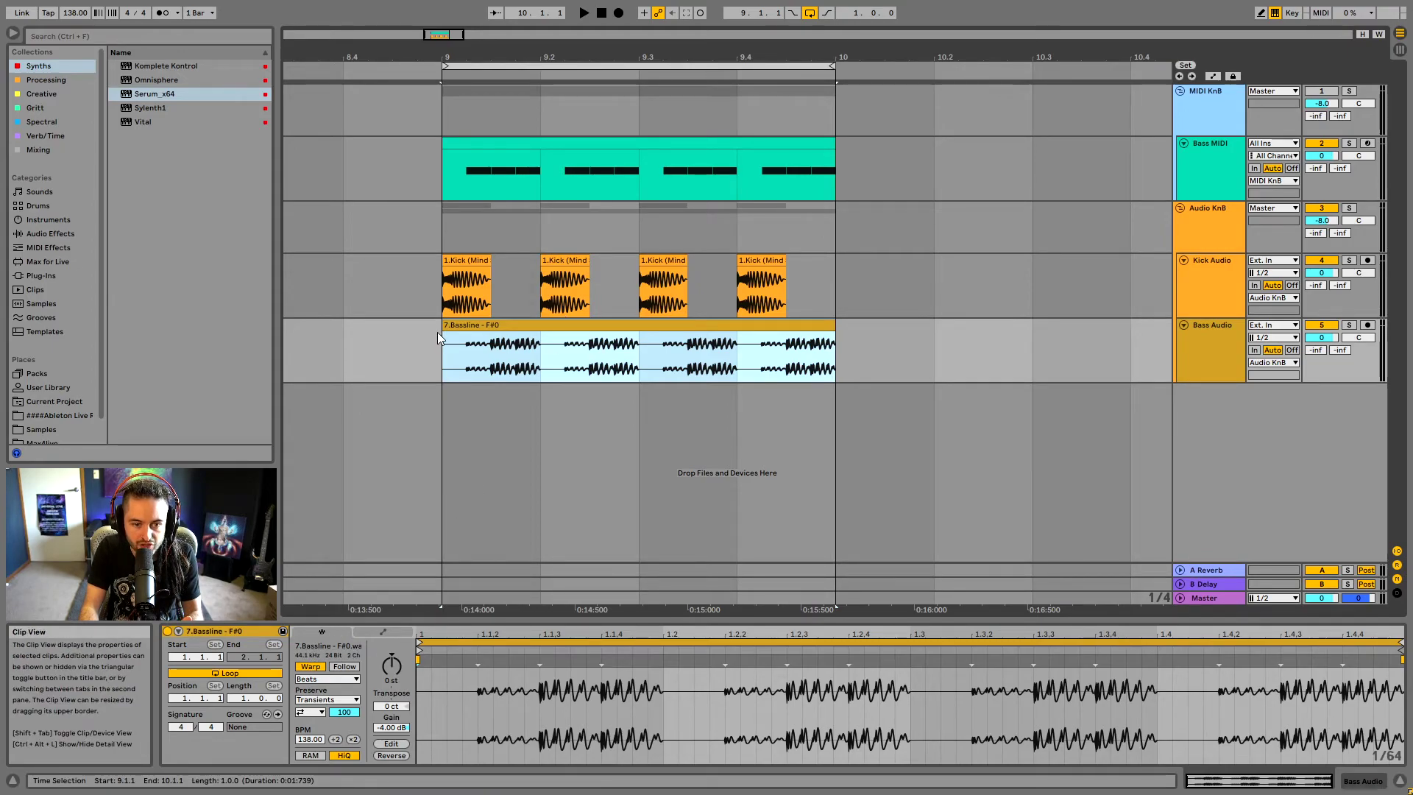
{"action": "left_click", "coordinate": [470, 267]}
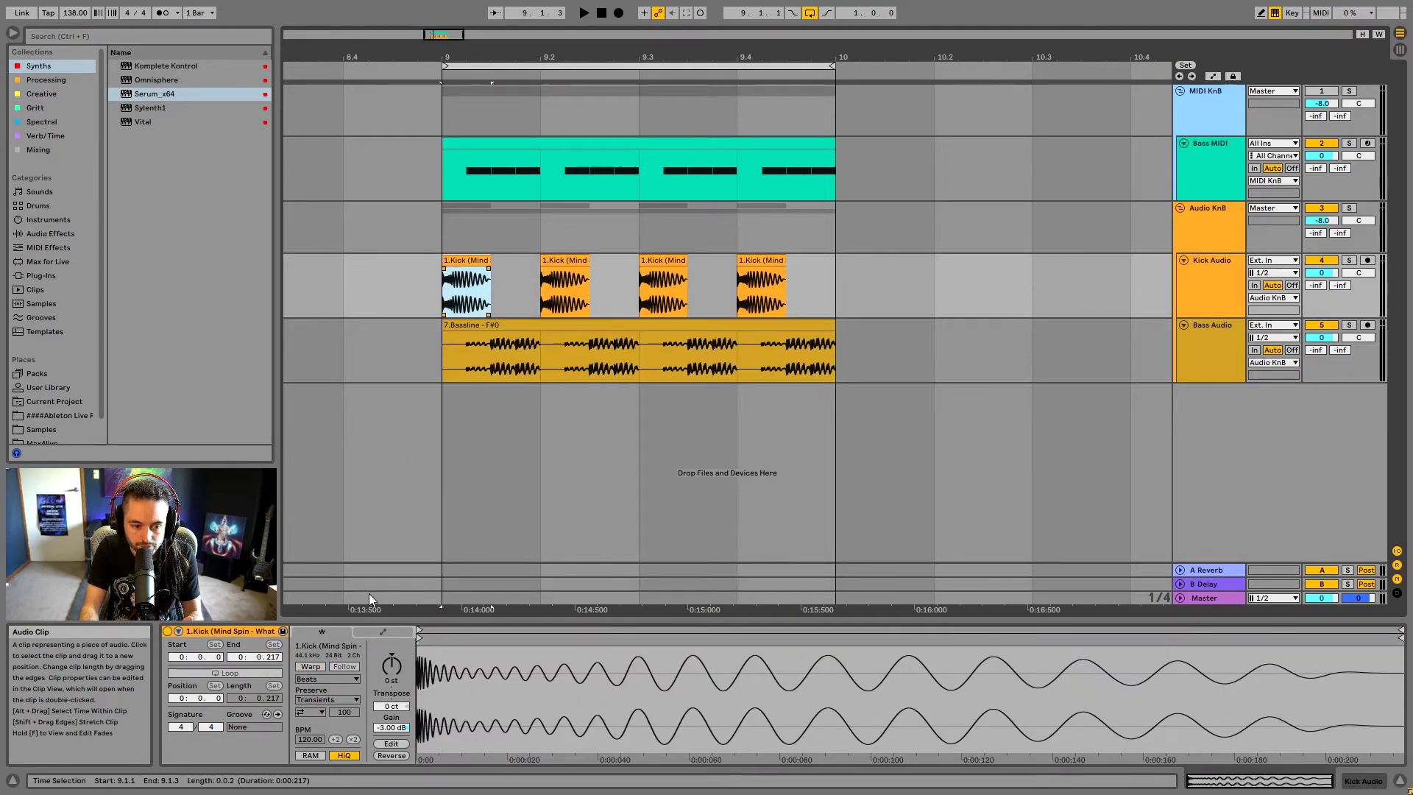
{"action": "left_click", "coordinate": [519, 338]}
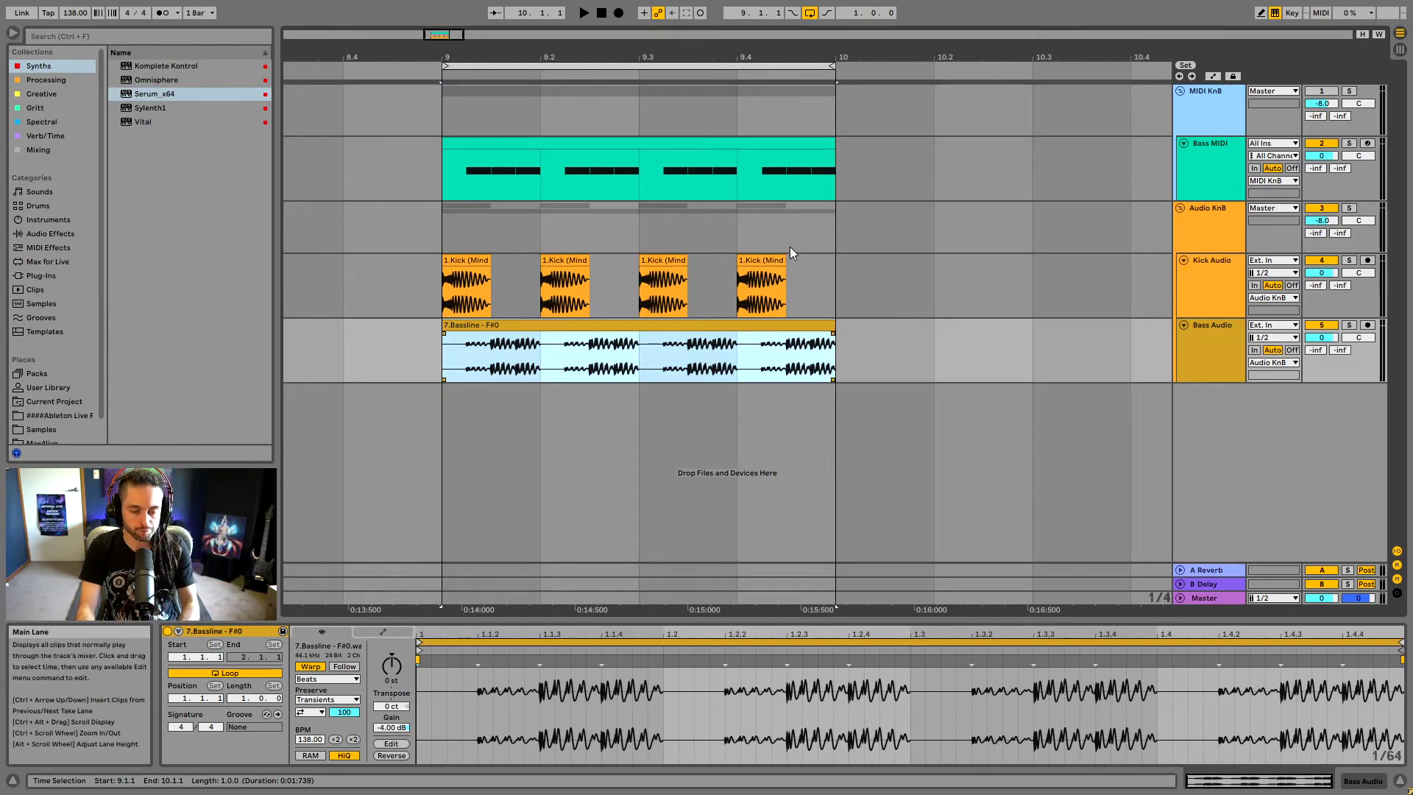
{"action": "left_click", "coordinate": [496, 272]}
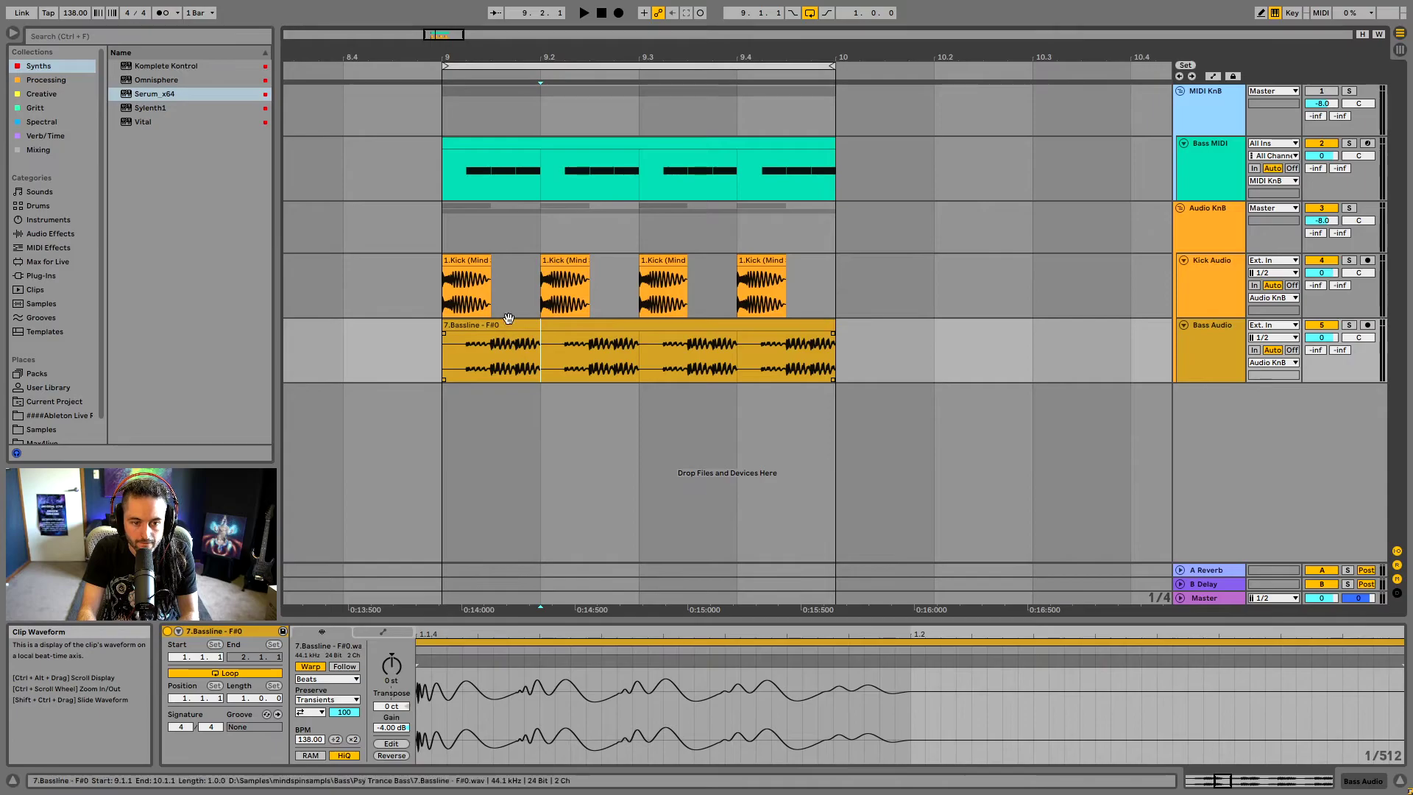
{"action": "left_click", "coordinate": [472, 259]}
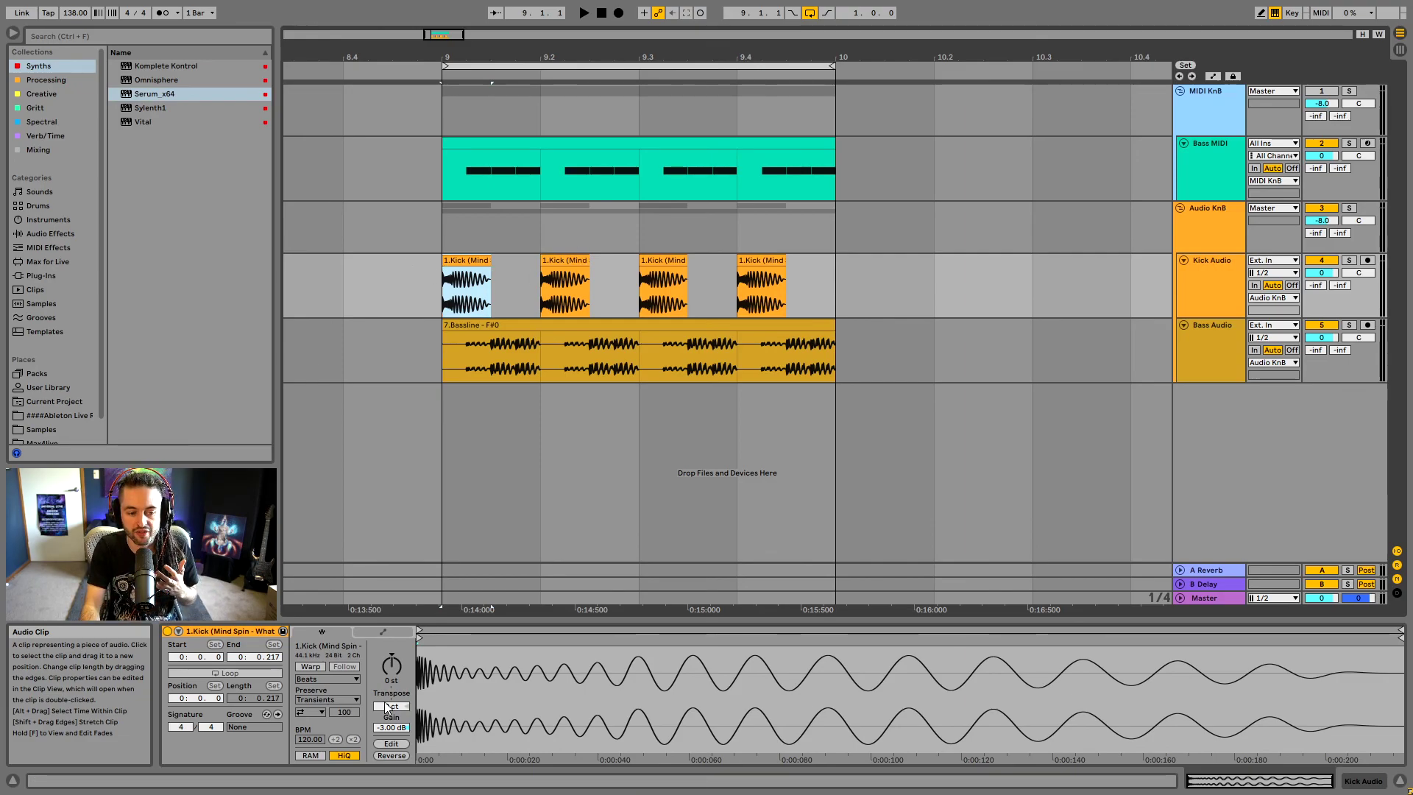
{"action": "left_click", "coordinate": [556, 141]}
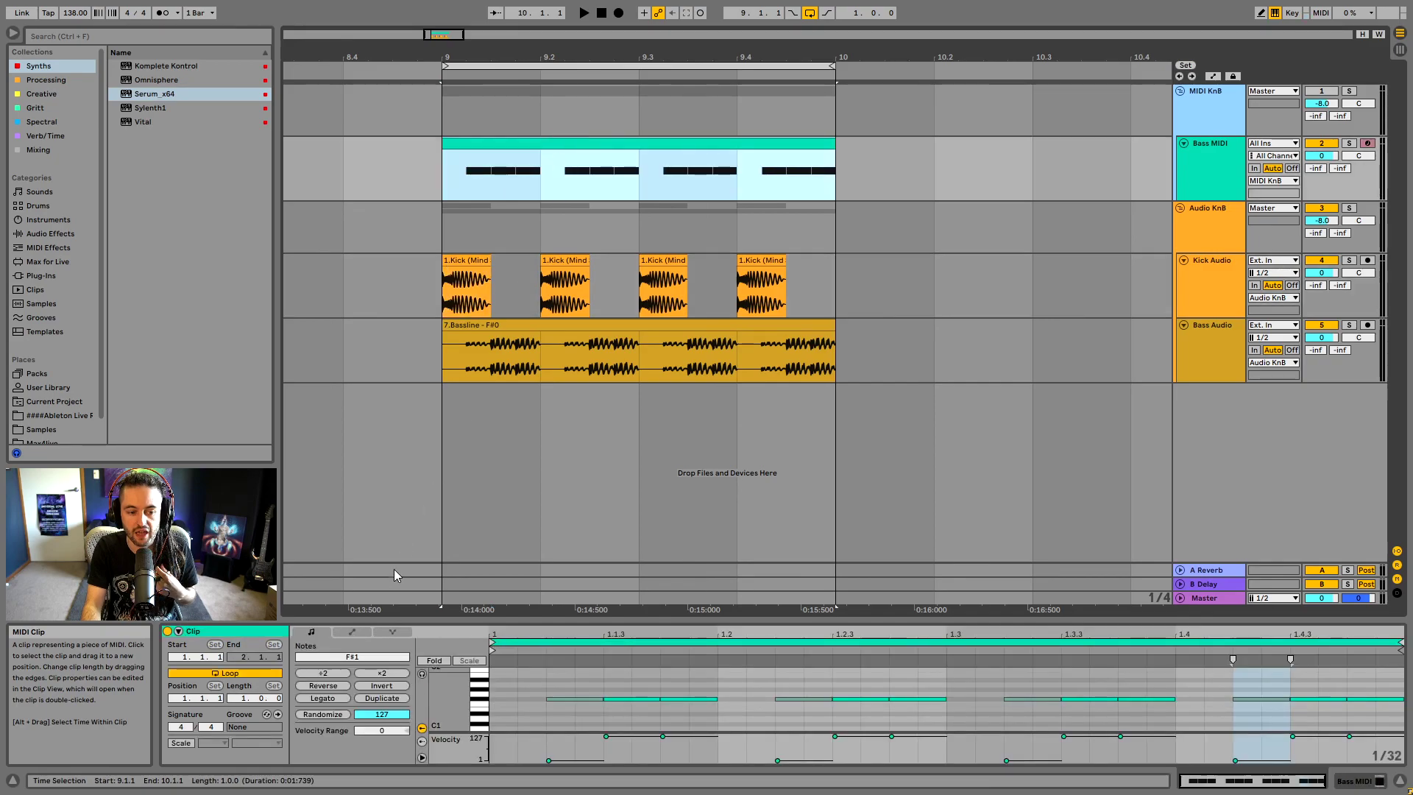
{"action": "left_click", "coordinate": [647, 223]}
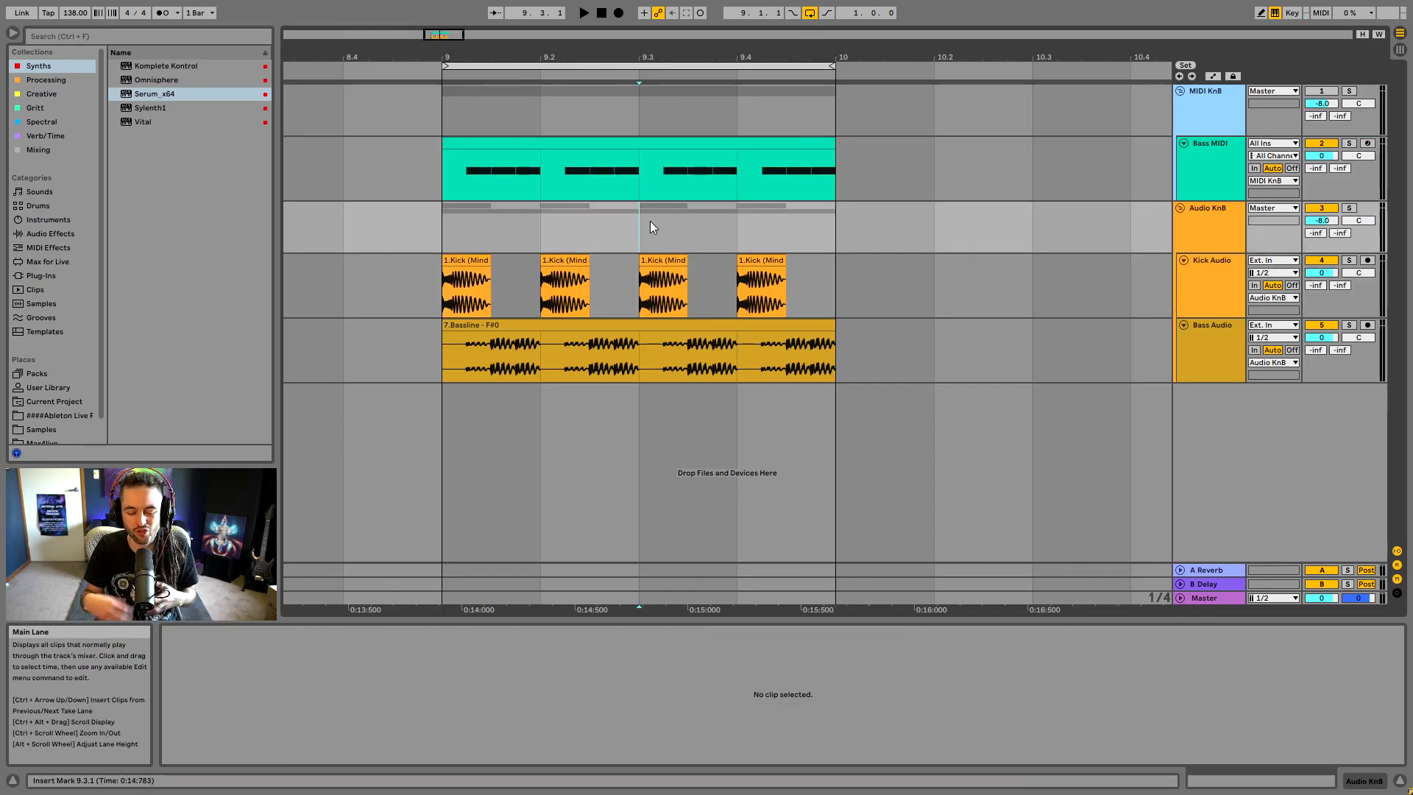